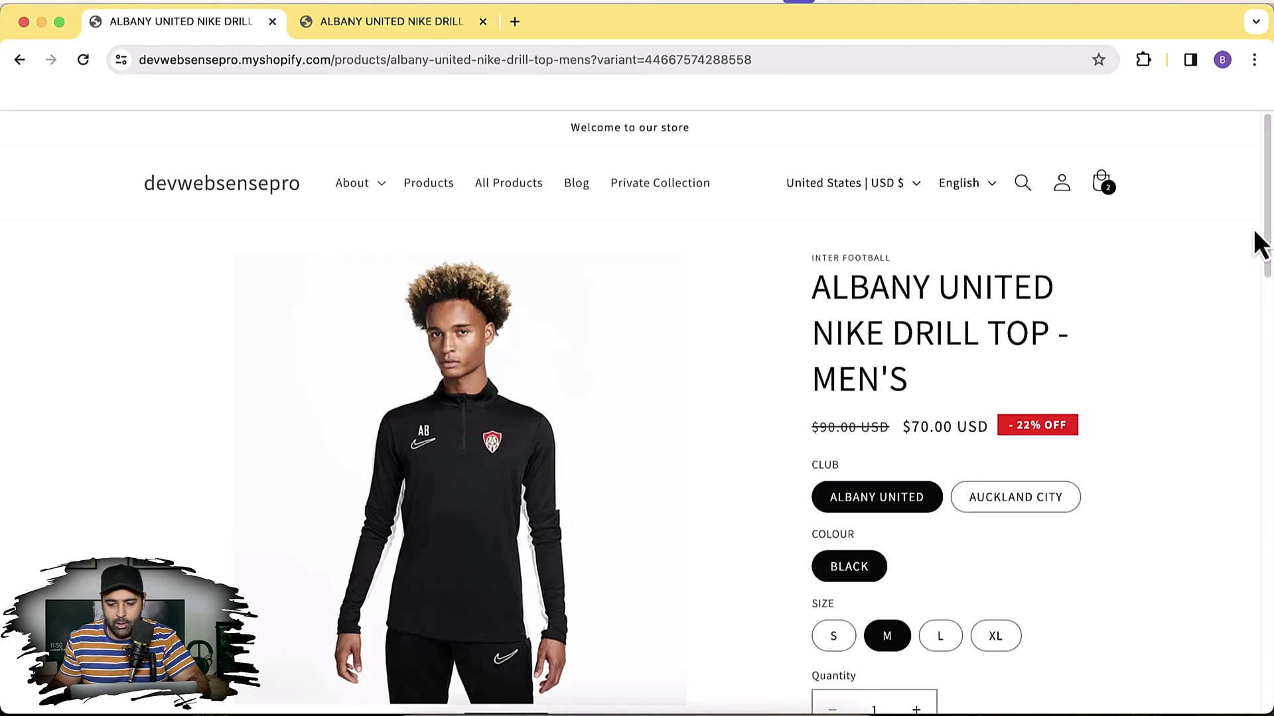
# On the first product tab, choose Auckland City and toggle sizes L and M to show them struck through as Unavailable.
pyautogui.moveTo(1270, 232); pyautogui.dragTo(1270, 269)
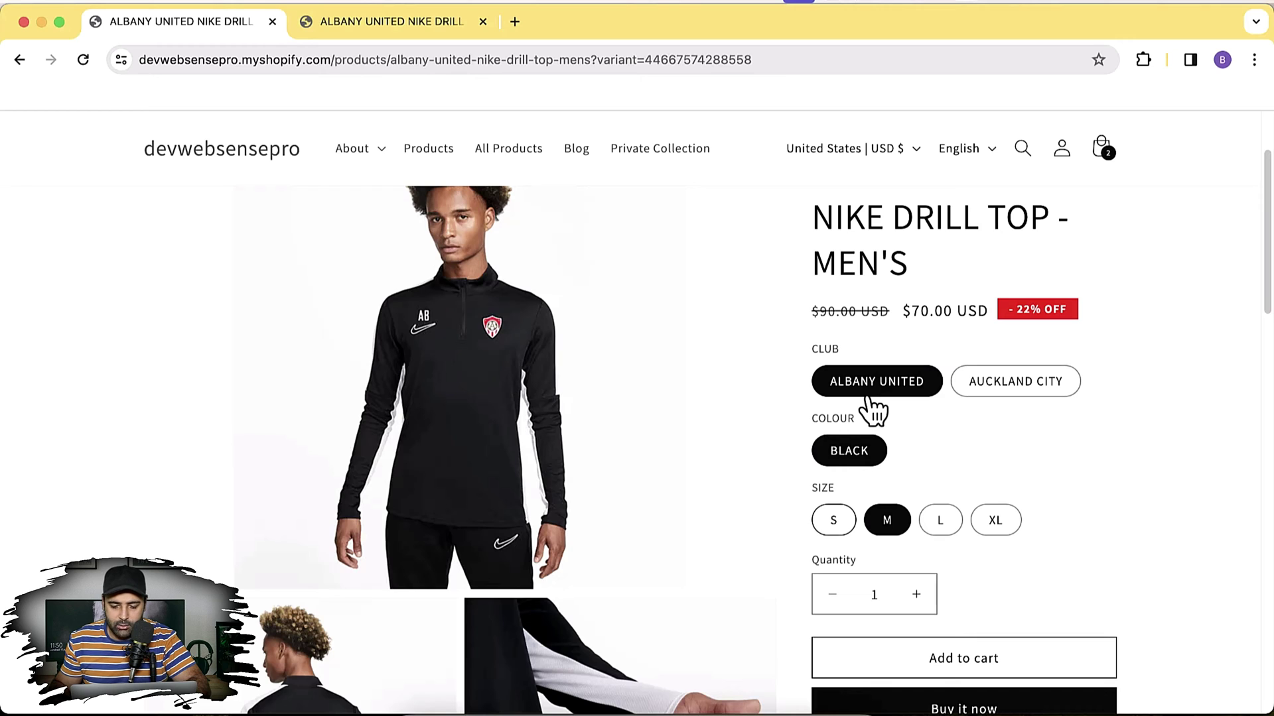
pyautogui.click(1011, 390)
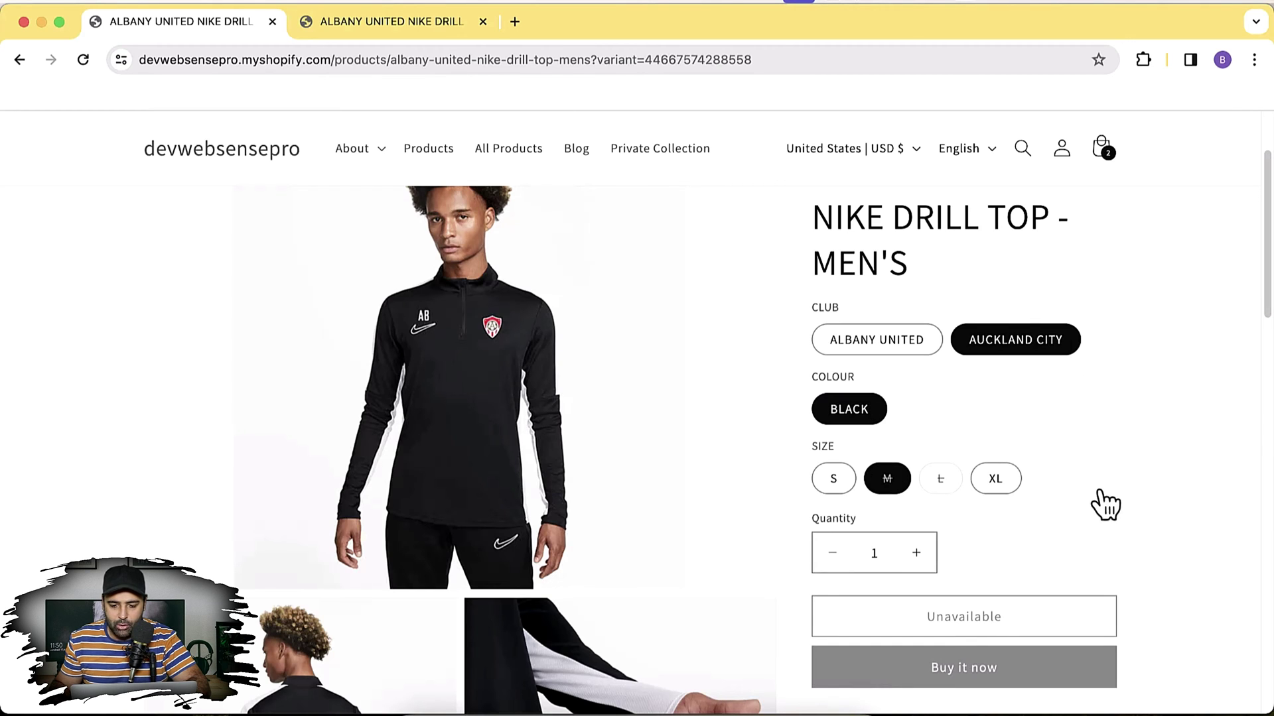
pyautogui.click(934, 488)
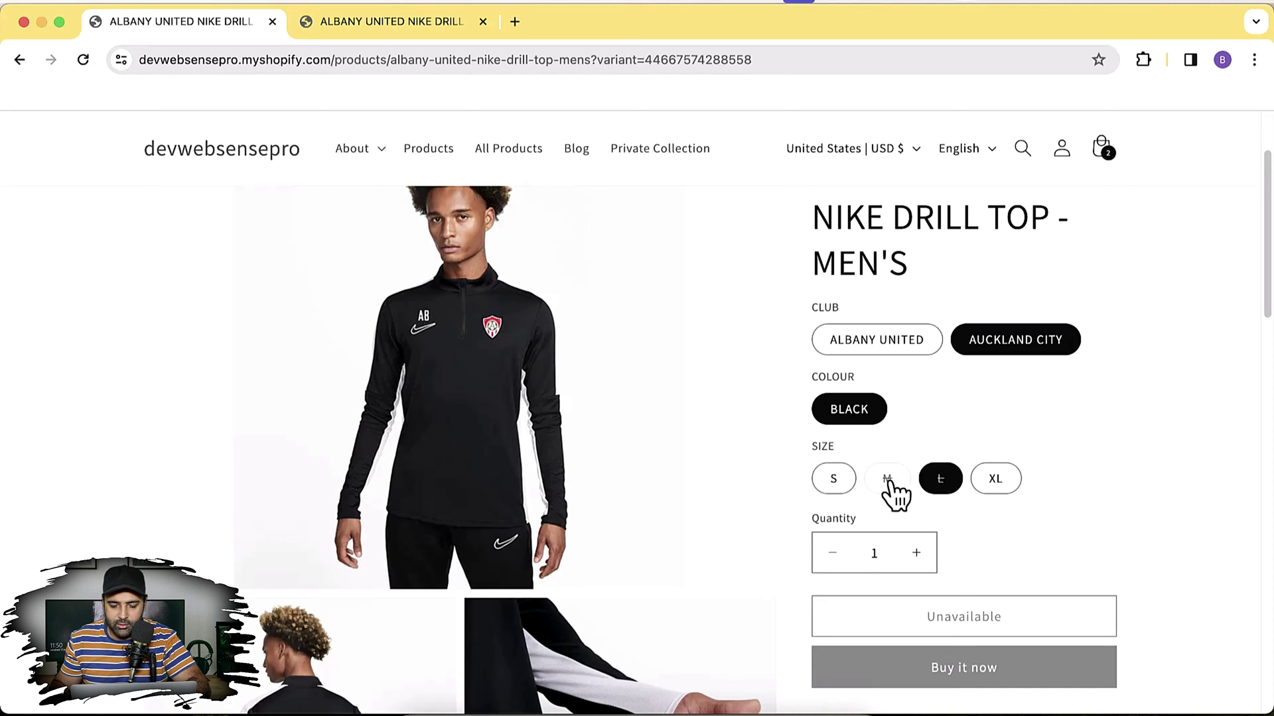
pyautogui.click(887, 491)
pyautogui.click(934, 491)
pyautogui.click(901, 490)
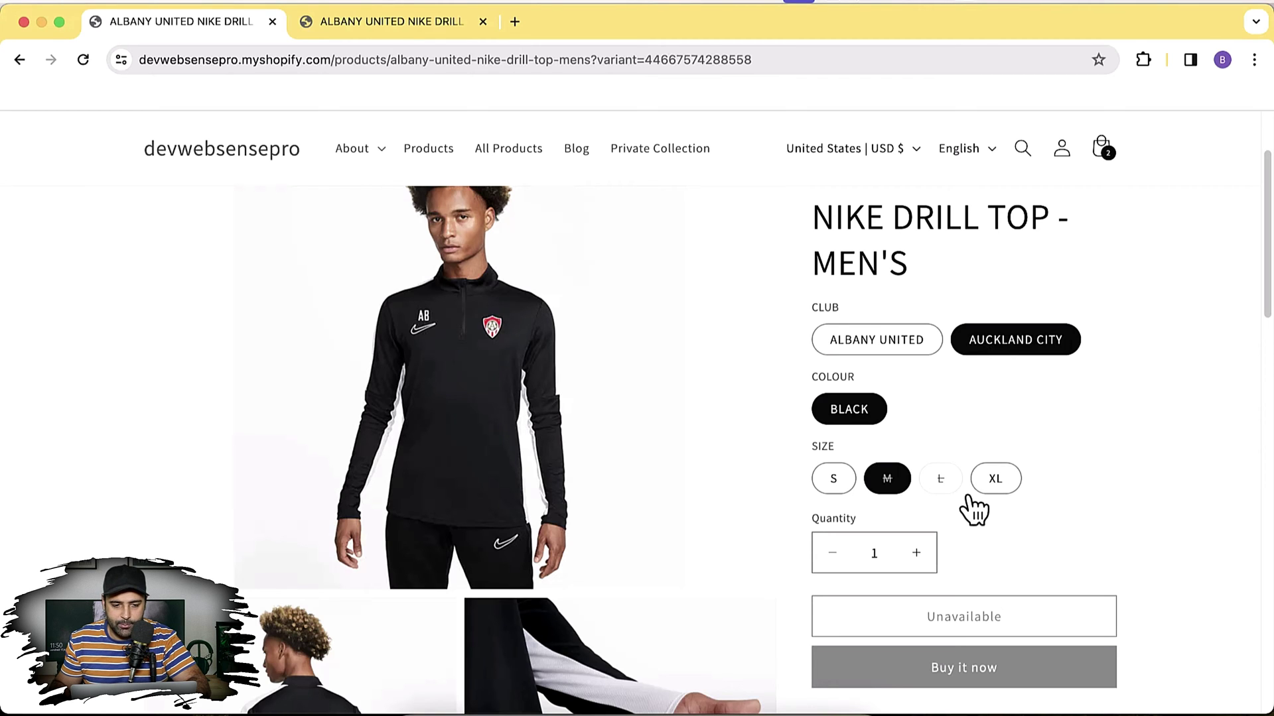
pyautogui.click(400, 33)
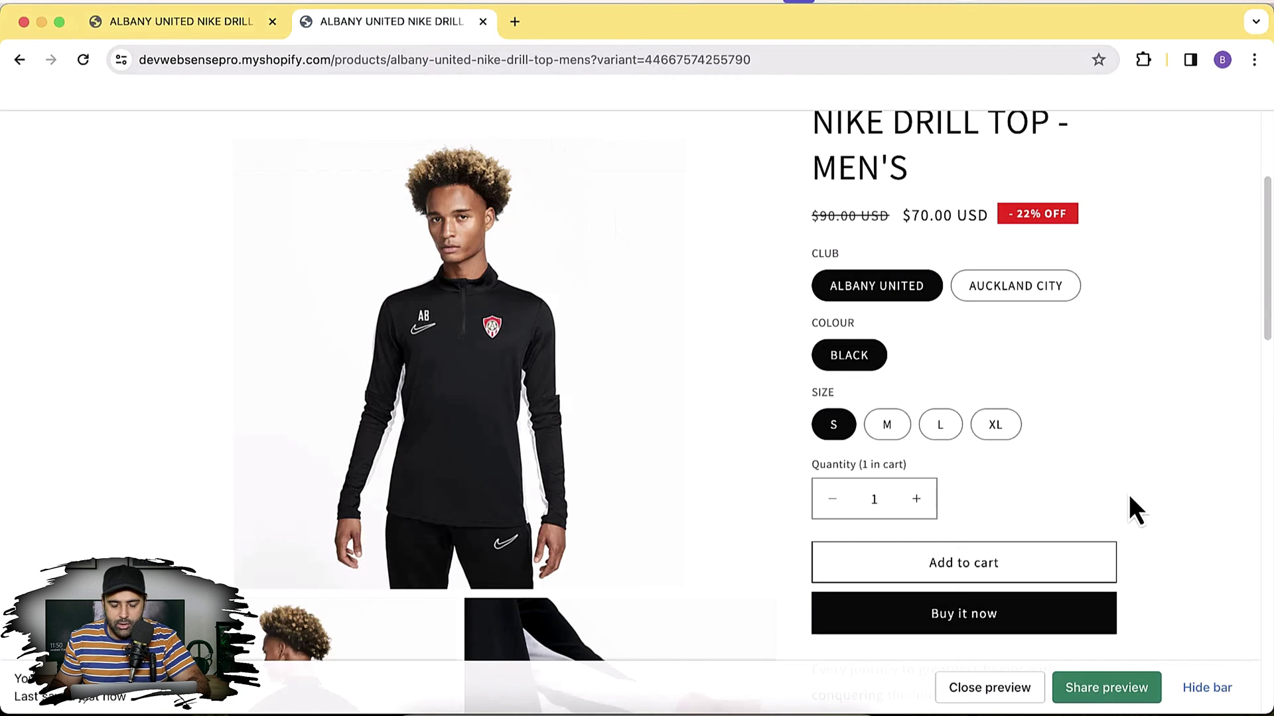
# On the second product tab, switch between Albany United and Auckland City to see only S and XL offered.
pyautogui.click(1013, 289)
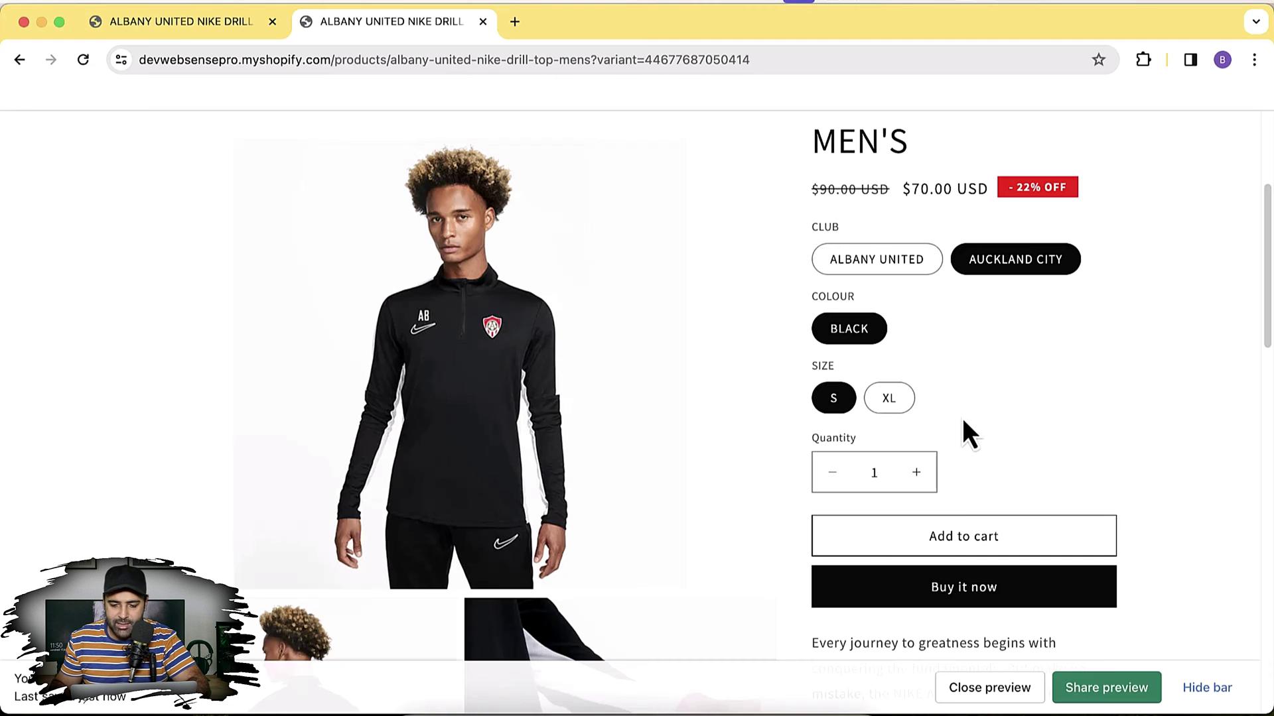
pyautogui.click(904, 274)
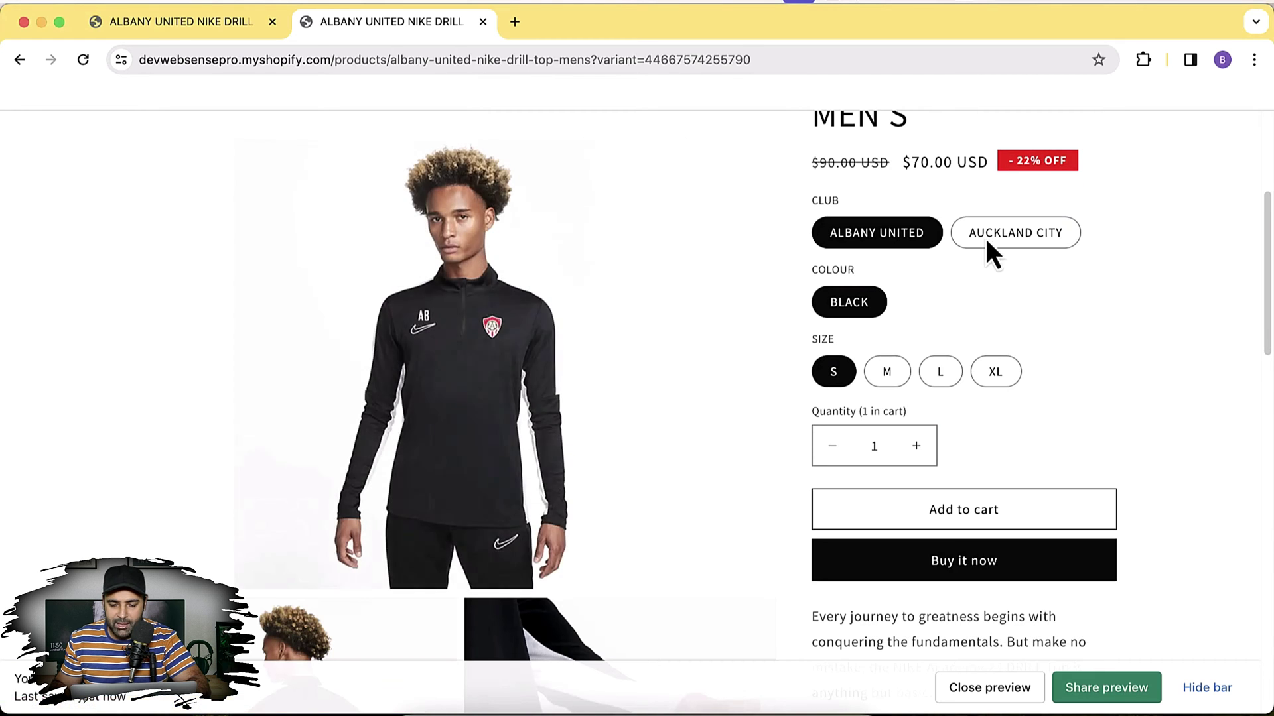
pyautogui.click(1006, 233)
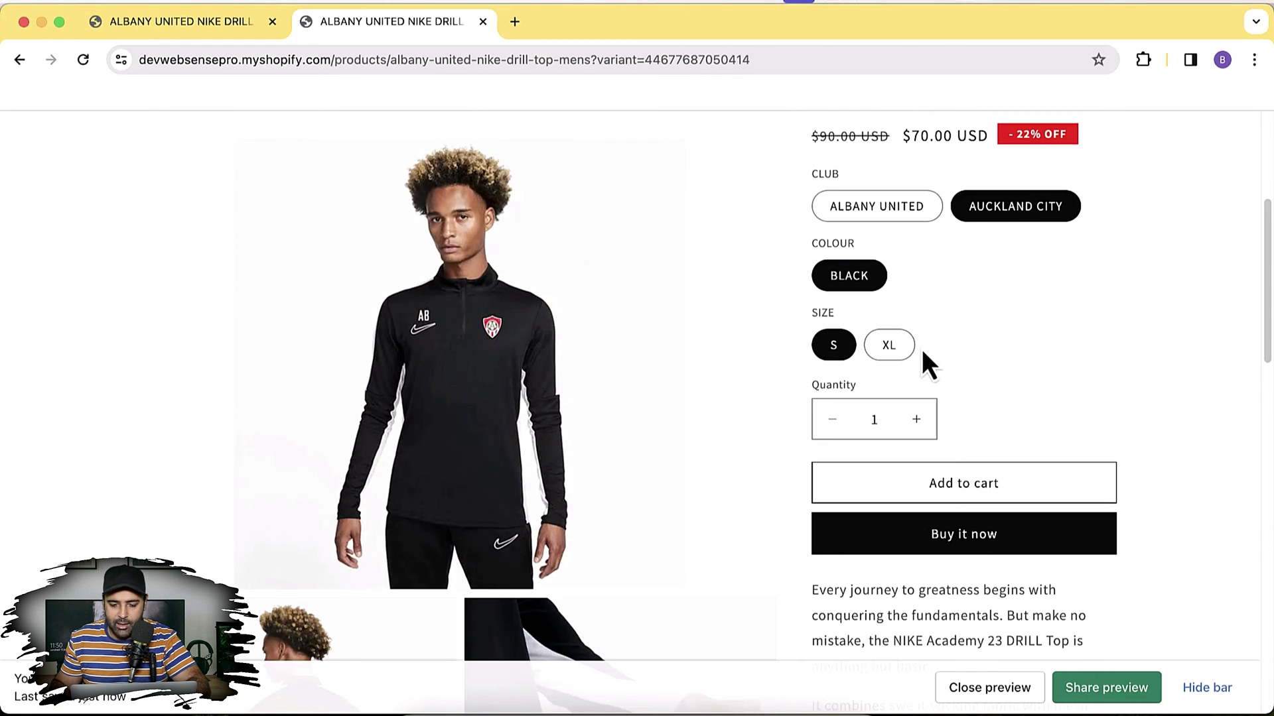
# Back on the first tab, toggle sizes L and M to compare the struck-through sizes.
pyautogui.click(234, 31)
pyautogui.click(938, 489)
pyautogui.click(893, 484)
pyautogui.click(935, 489)
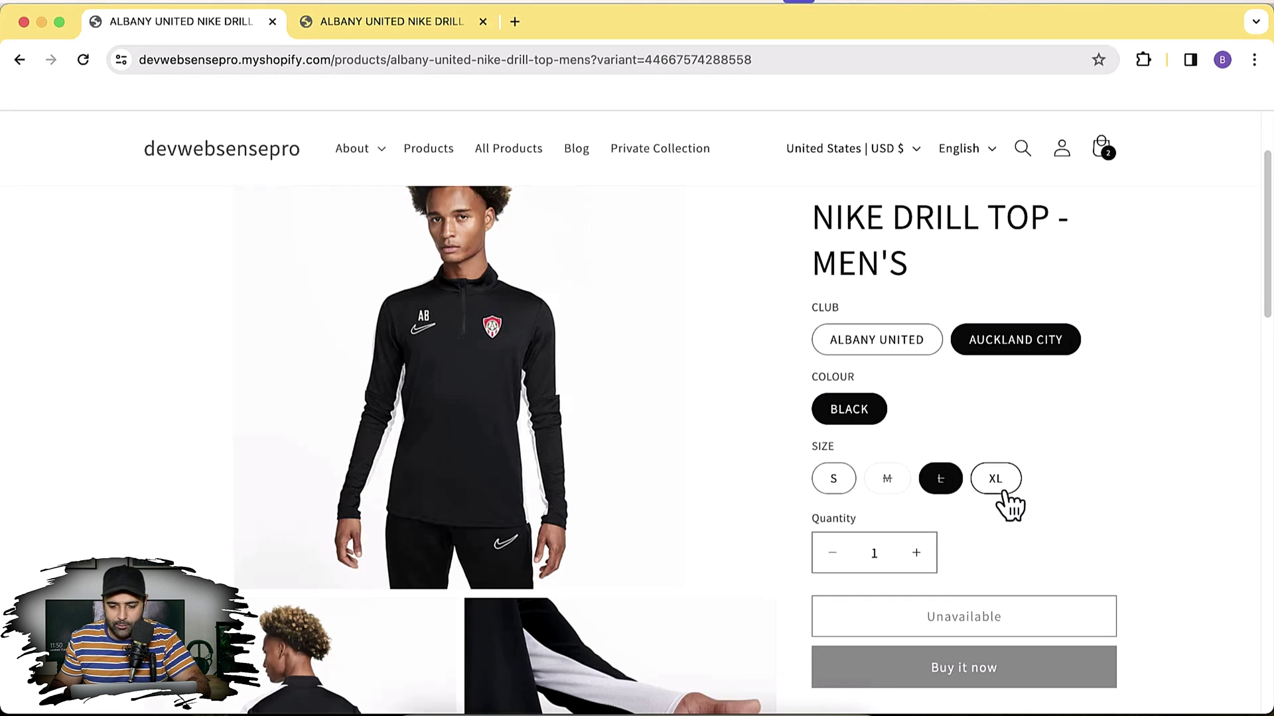
# Return to the top of the second product tab and bring up the store logo's link options.
pyautogui.scroll(1, 1267, 293)
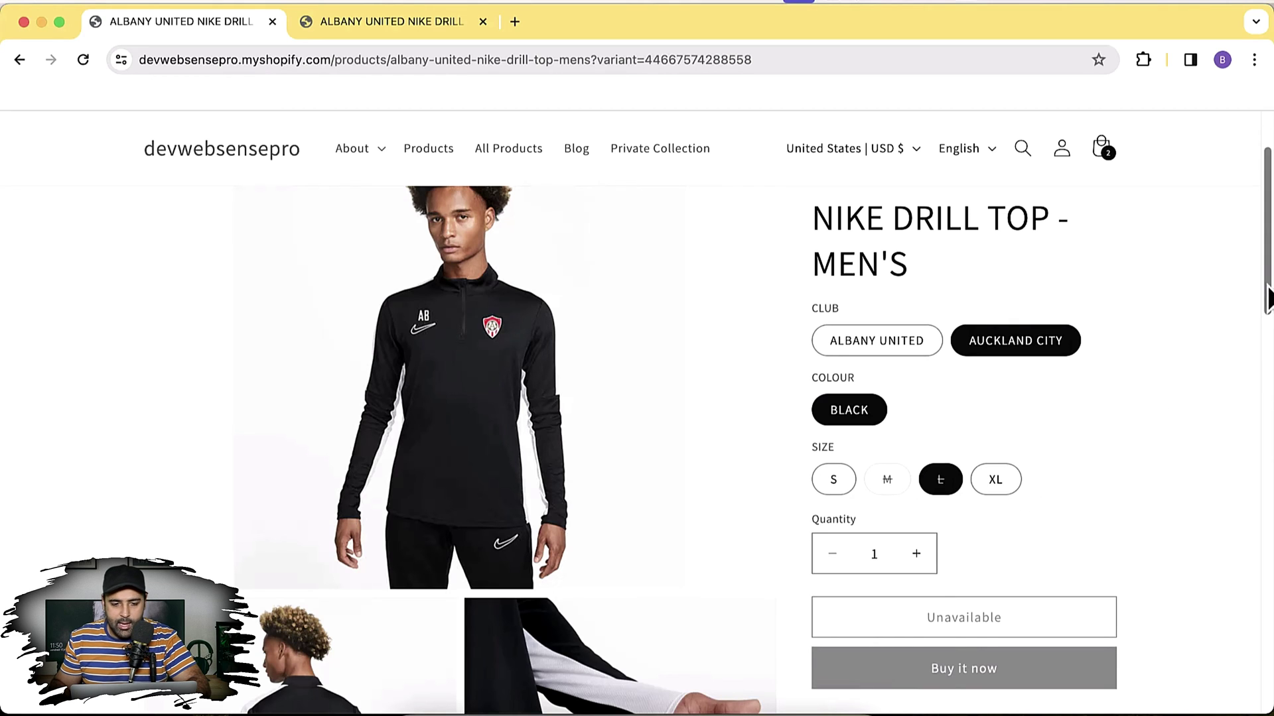
pyautogui.click(365, 33)
pyautogui.scroll(3, 1194, 272)
pyautogui.scroll(1, 1271, 285)
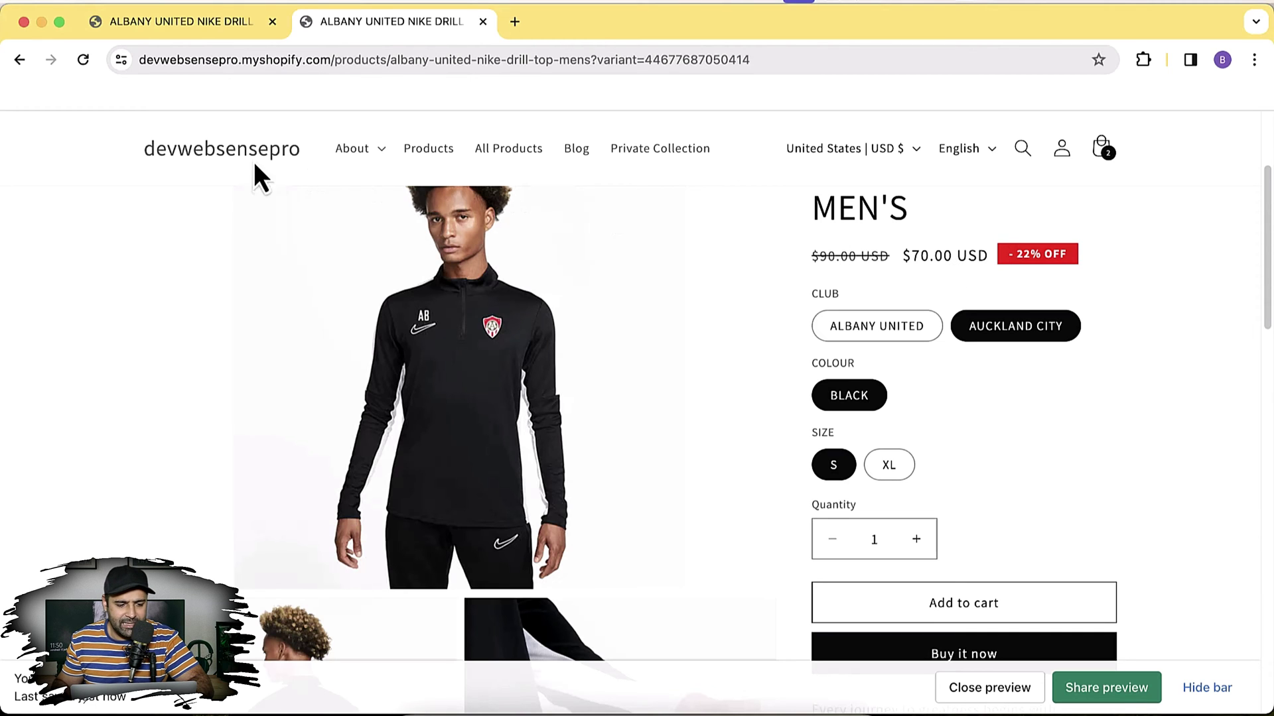
pyautogui.rightClick(228, 157)
# Open the store homepage from the logo link in a new tab.
pyautogui.click(228, 158)
pyautogui.rightClick(242, 157)
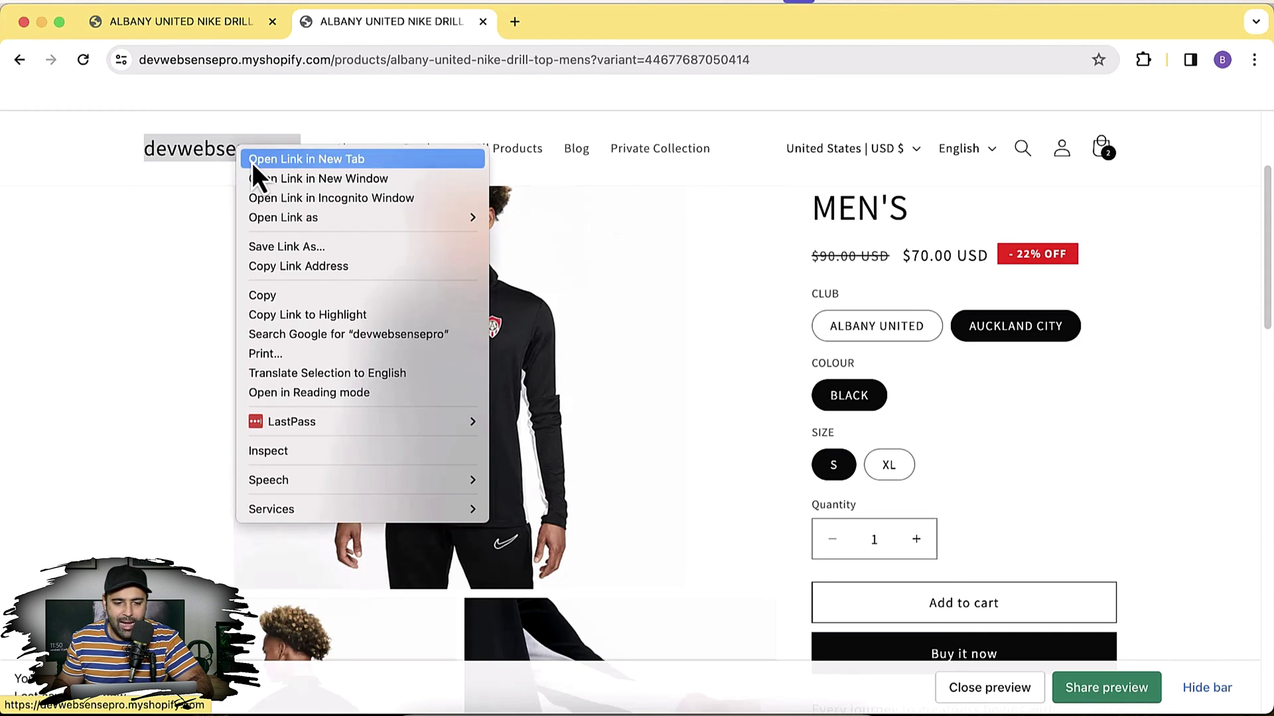
pyautogui.click(252, 162)
pyautogui.click(557, 31)
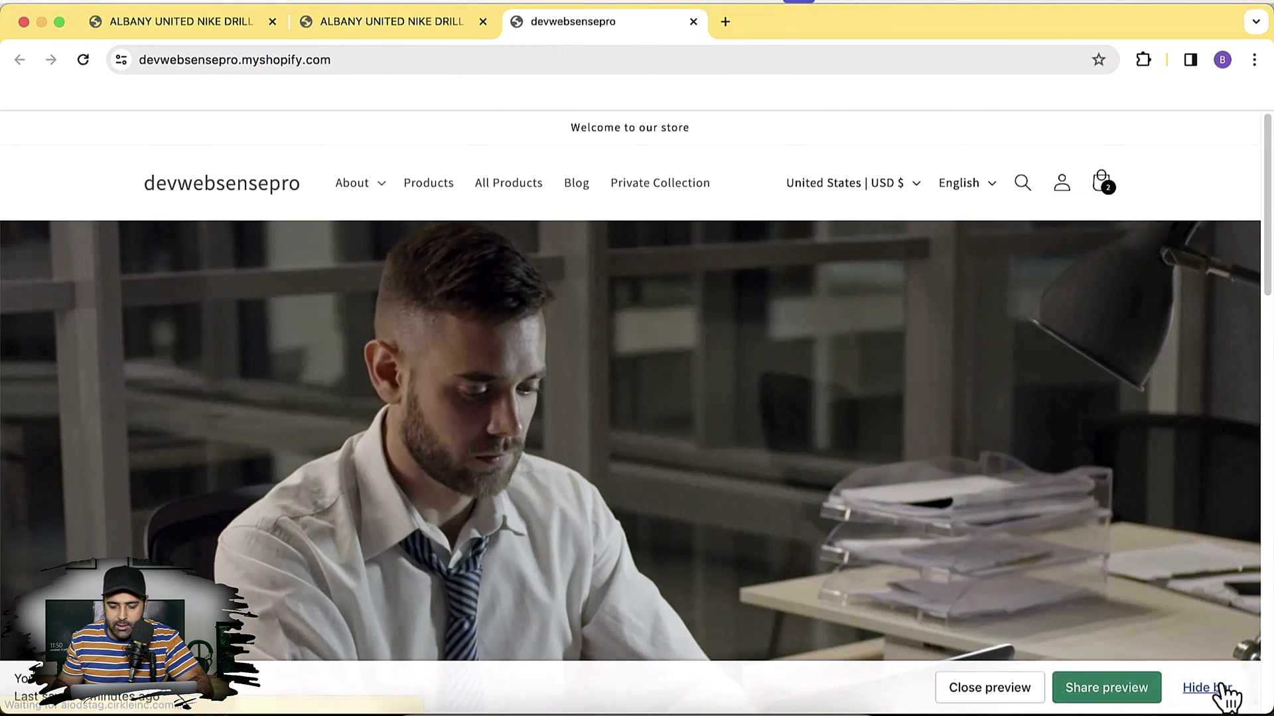
# Hide the store preview bar and scroll through the homepage.
pyautogui.click(1217, 690)
pyautogui.scroll(-3, 1221, 667)
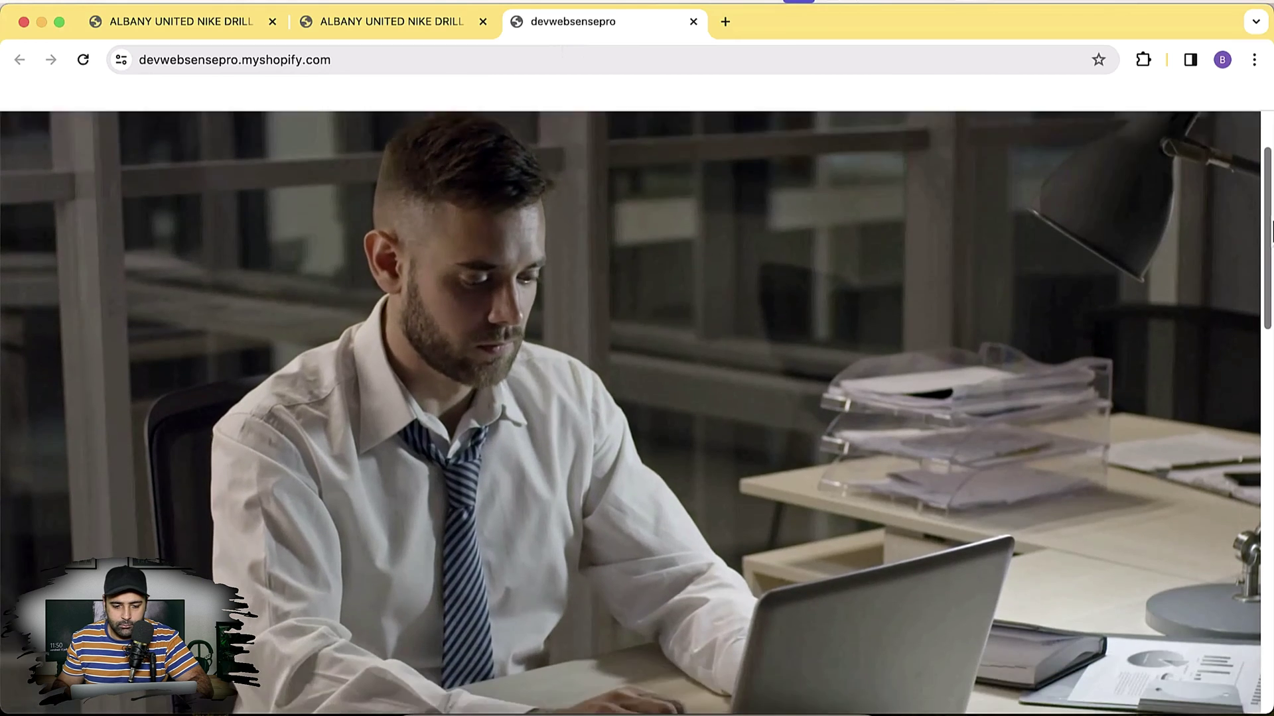
pyautogui.scroll(-5, 637, 411)
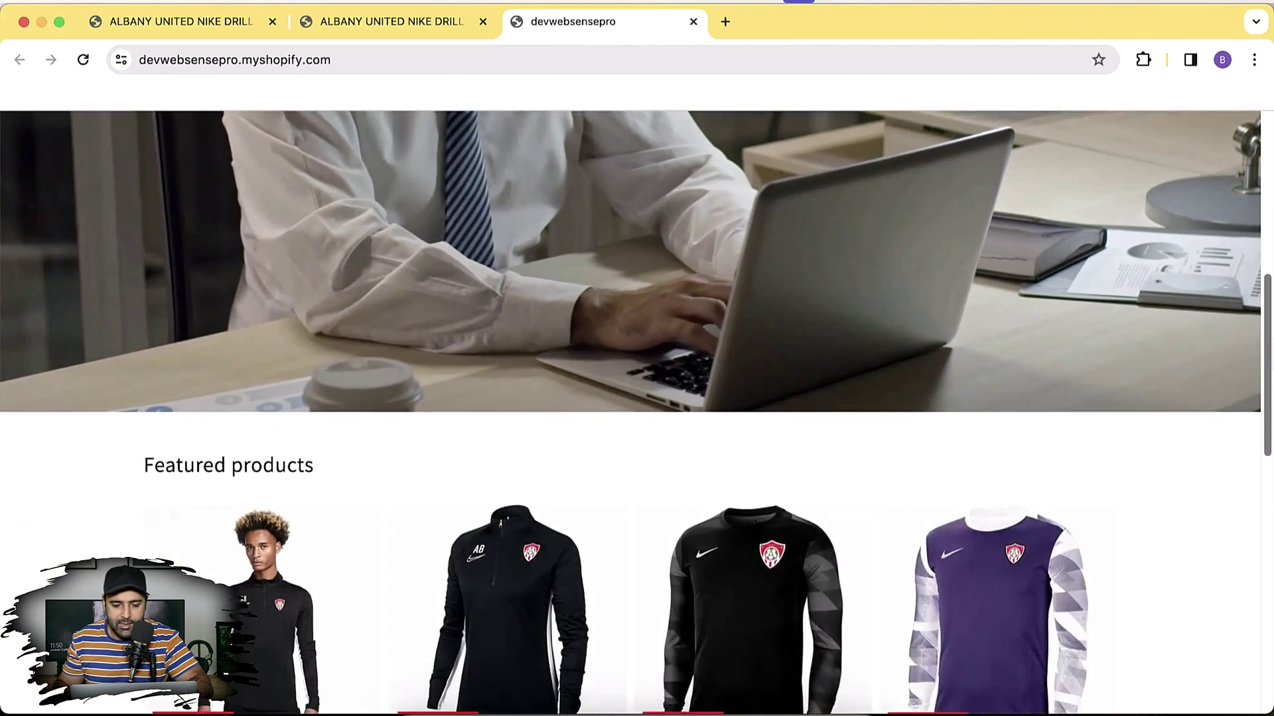
pyautogui.scroll(10, 637, 411)
pyautogui.scroll(2, 961, 345)
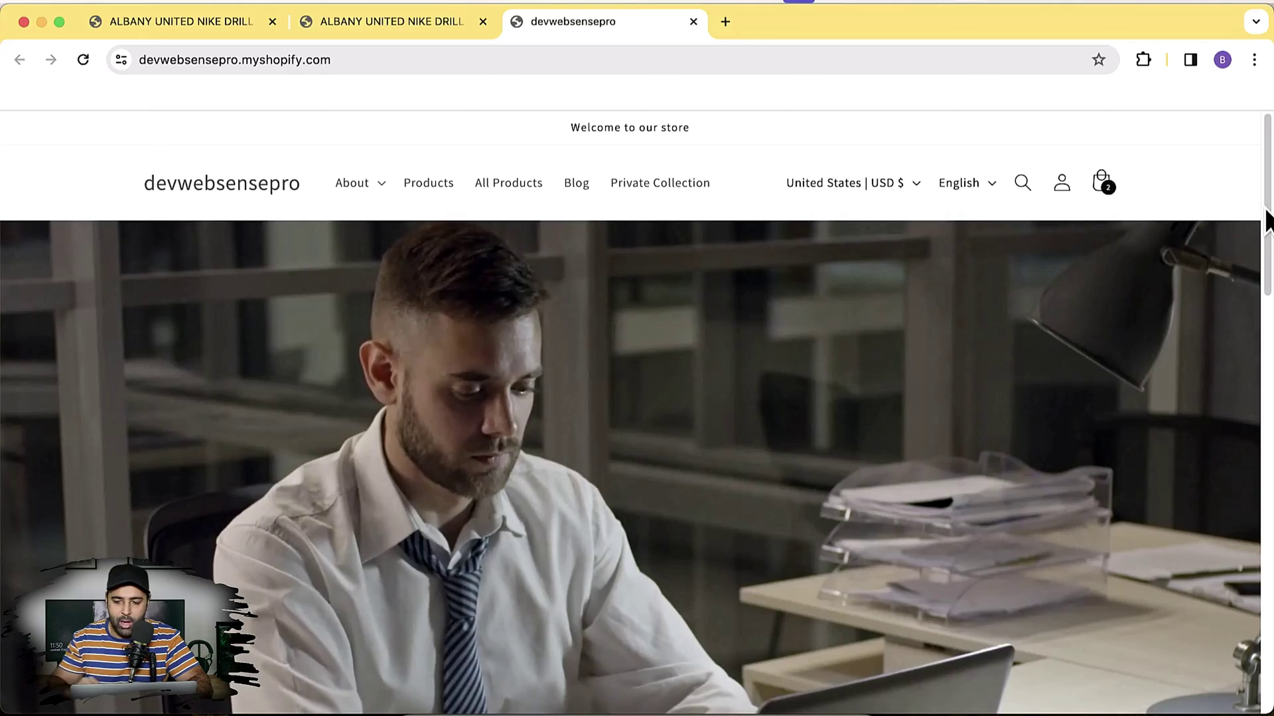
pyautogui.scroll(-10, 1267, 219)
pyautogui.scroll(10, 735, 225)
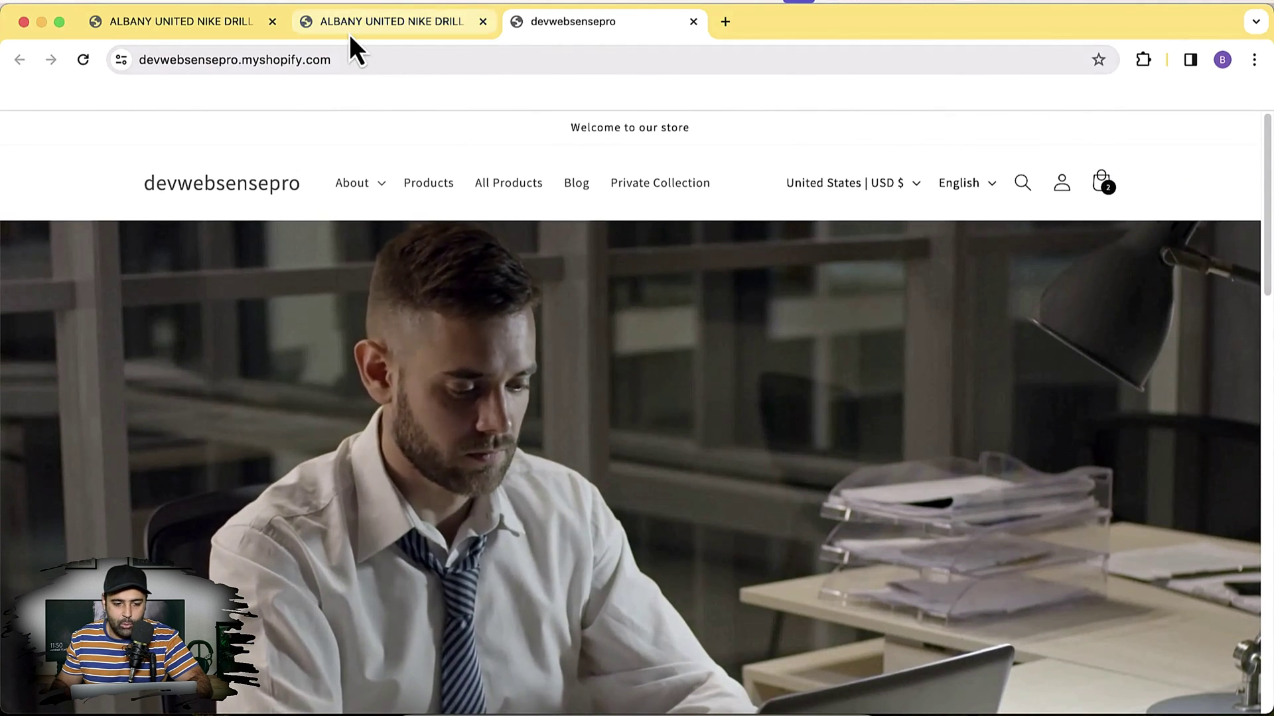
# On the first product tab, toggle sizes M and L to see them struck through.
pyautogui.click(349, 35)
pyautogui.click(227, 31)
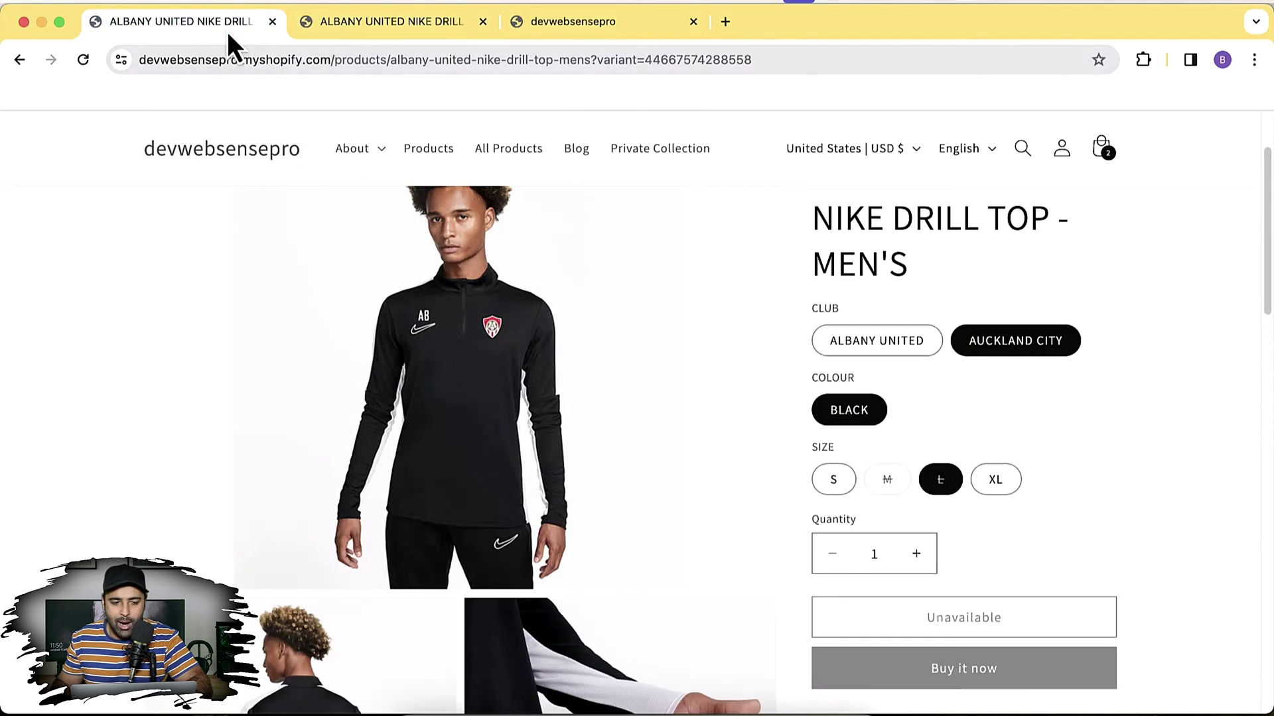
pyautogui.click(890, 483)
pyautogui.click(919, 485)
pyautogui.click(890, 481)
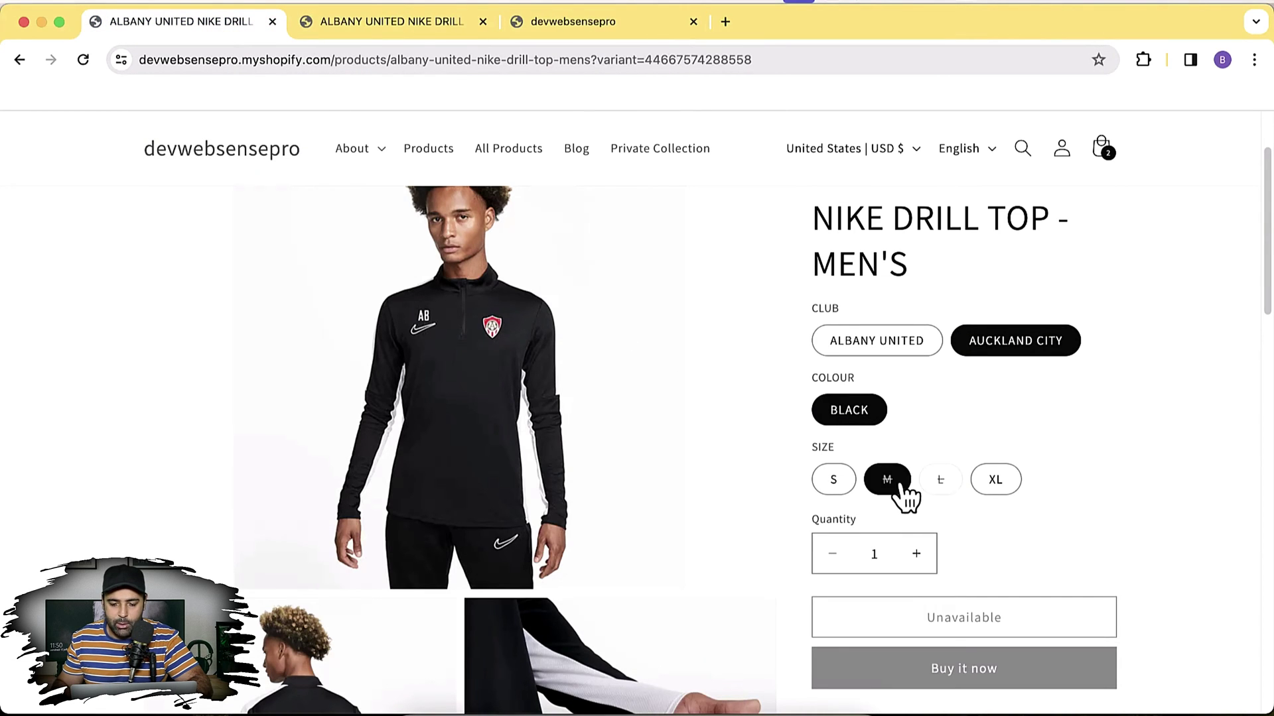
# On the second product tab, switch from Albany United to Auckland City to confirm only S and XL remain.
pyautogui.click(398, 36)
pyautogui.click(879, 329)
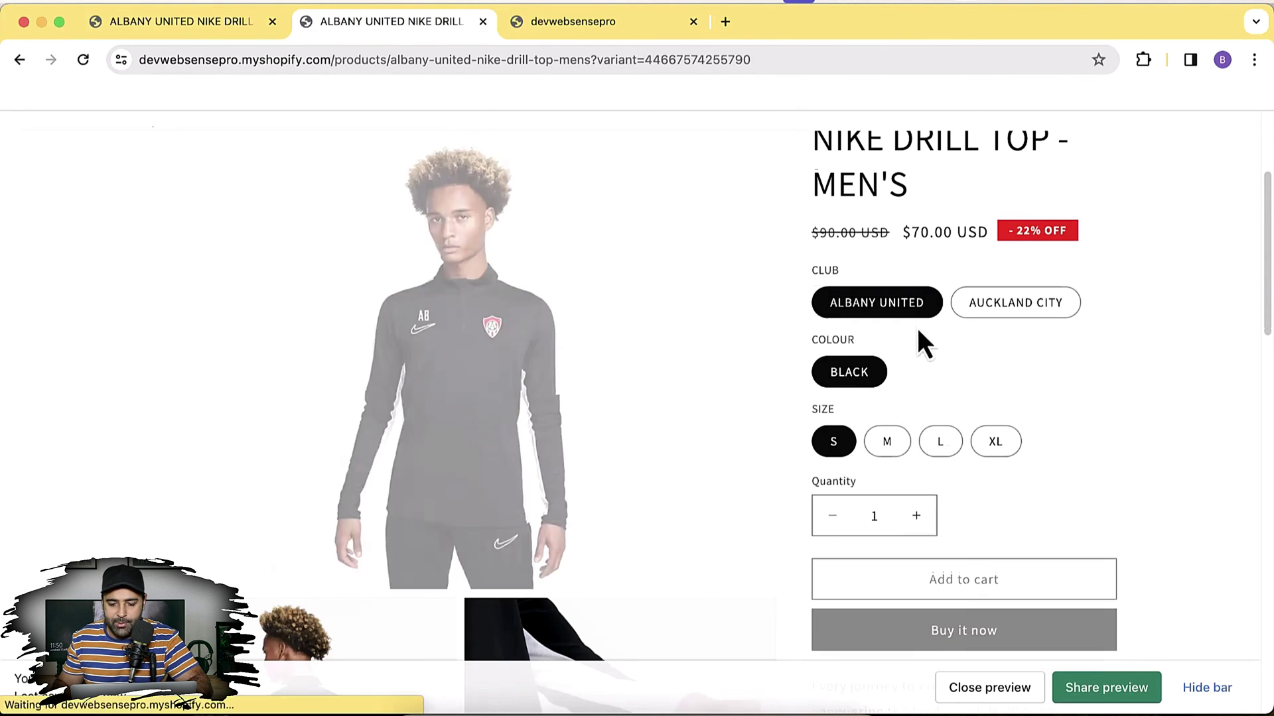
pyautogui.click(1017, 314)
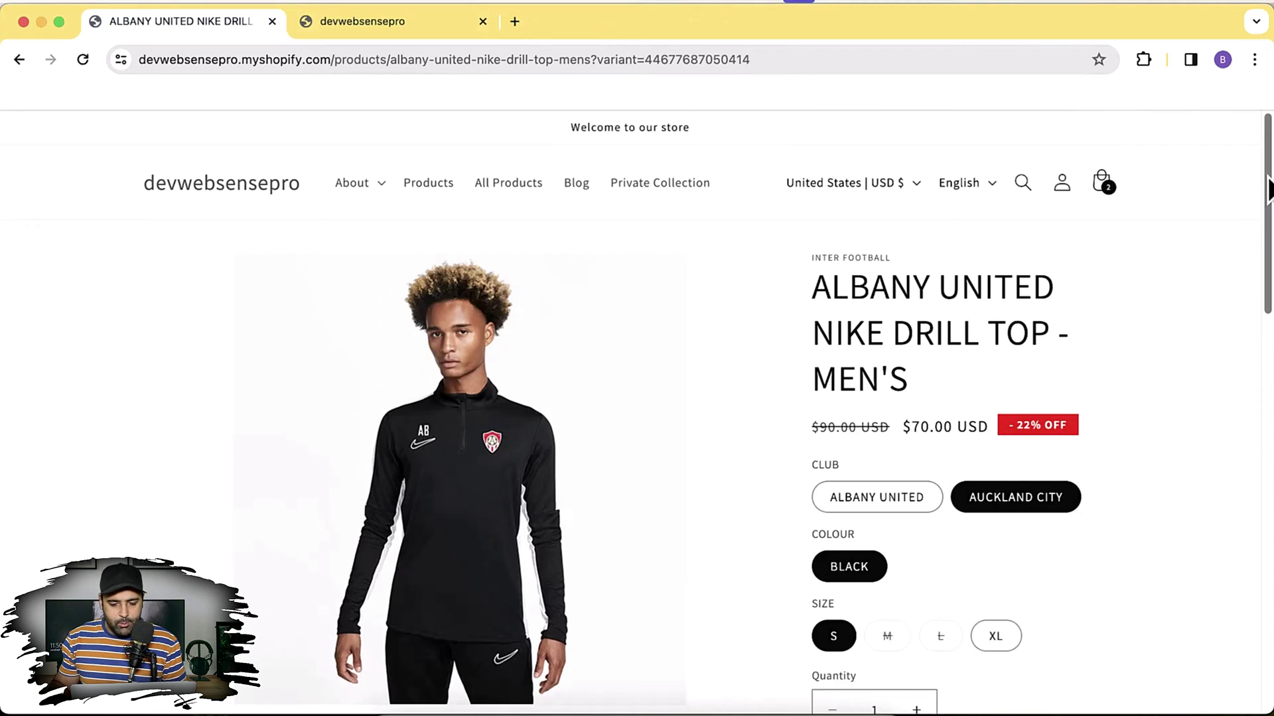
# Switch from Albany United to Auckland City and toggle sizes M and L to show them struck through.
pyautogui.scroll(-3, 1264, 256)
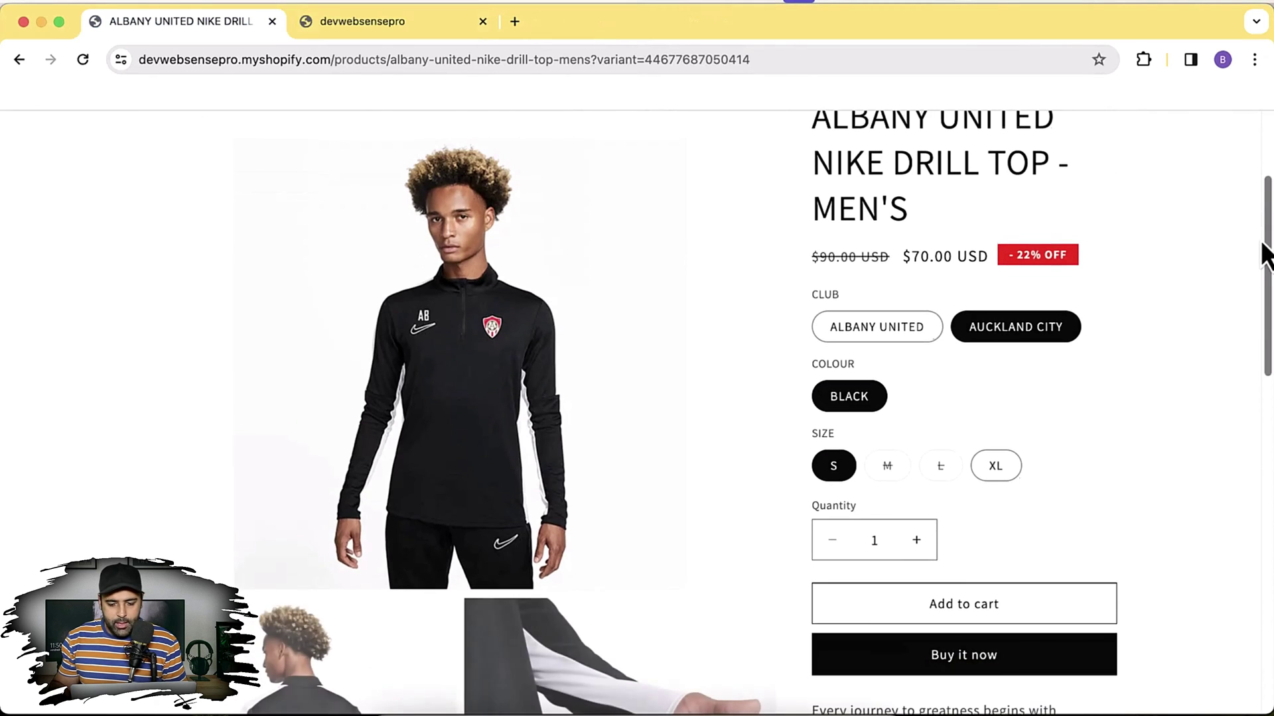
pyautogui.click(895, 332)
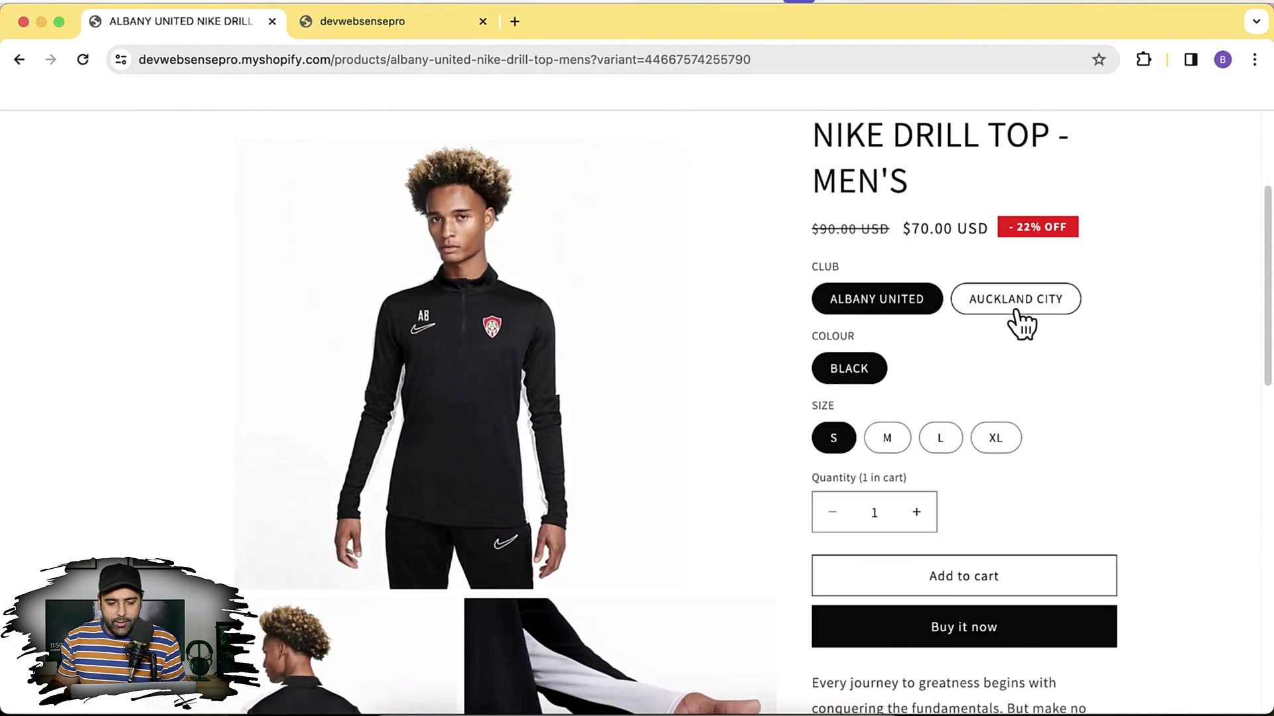
pyautogui.click(1019, 321)
pyautogui.click(902, 412)
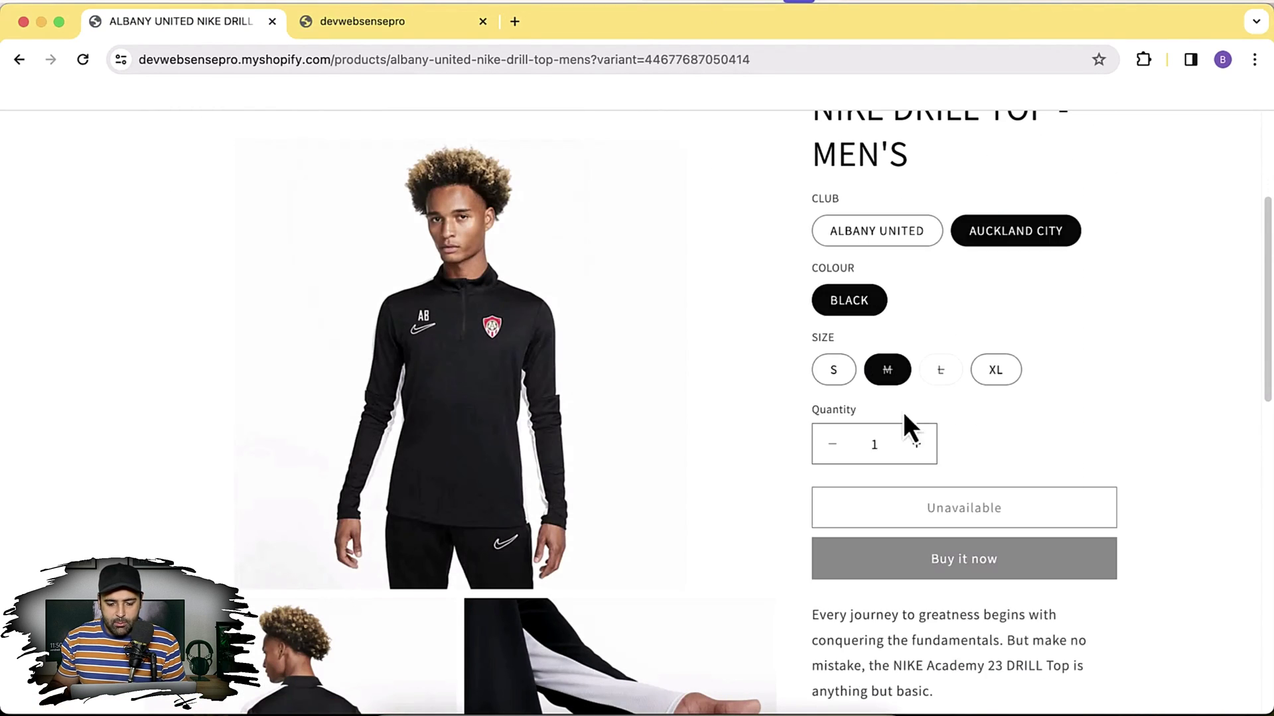
pyautogui.click(938, 376)
pyautogui.click(901, 374)
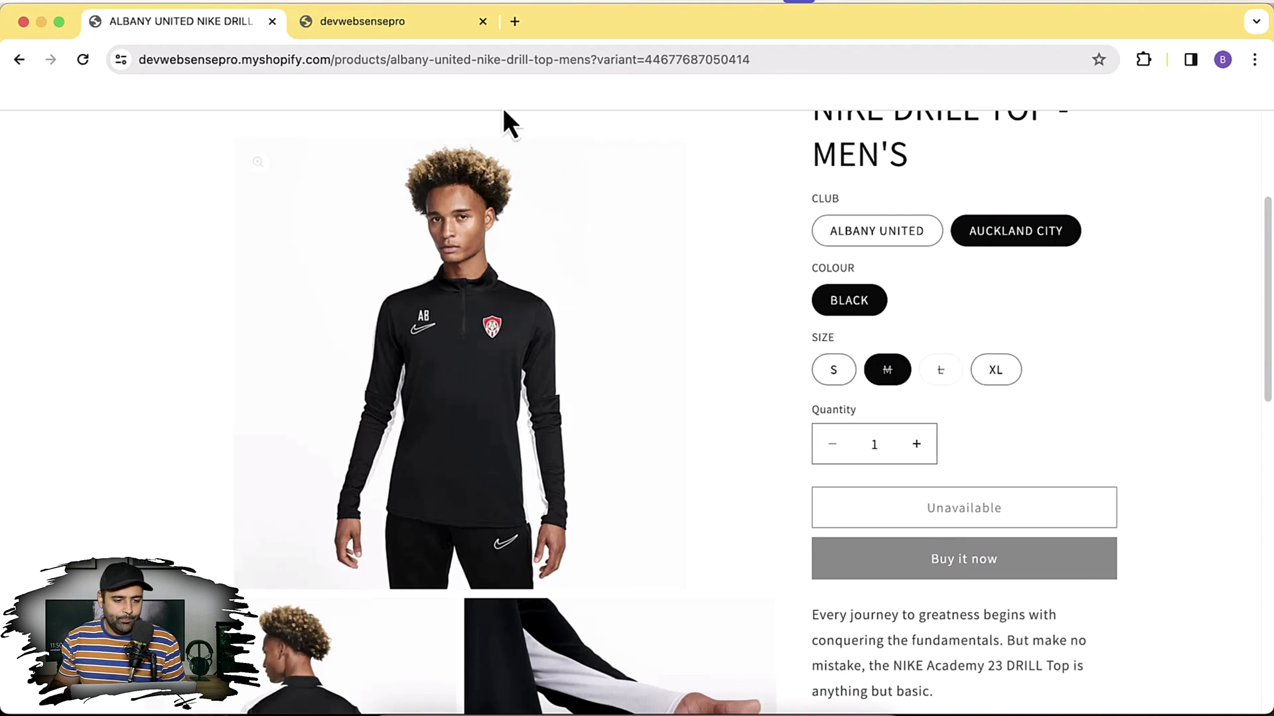
pyautogui.click(381, 30)
# Load the store admin by ending the address with '/' and open the Online Store themes page.
pyautogui.click(378, 59)
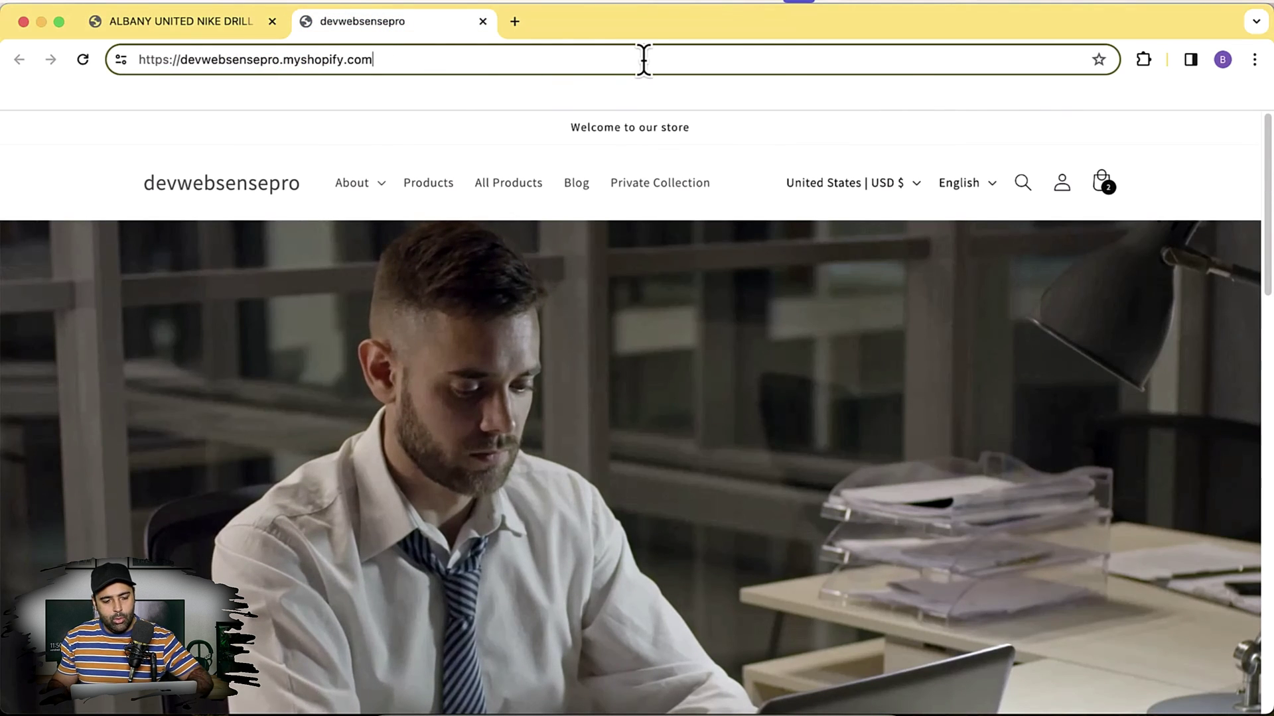
pyautogui.write('/')
pyautogui.press('Return')
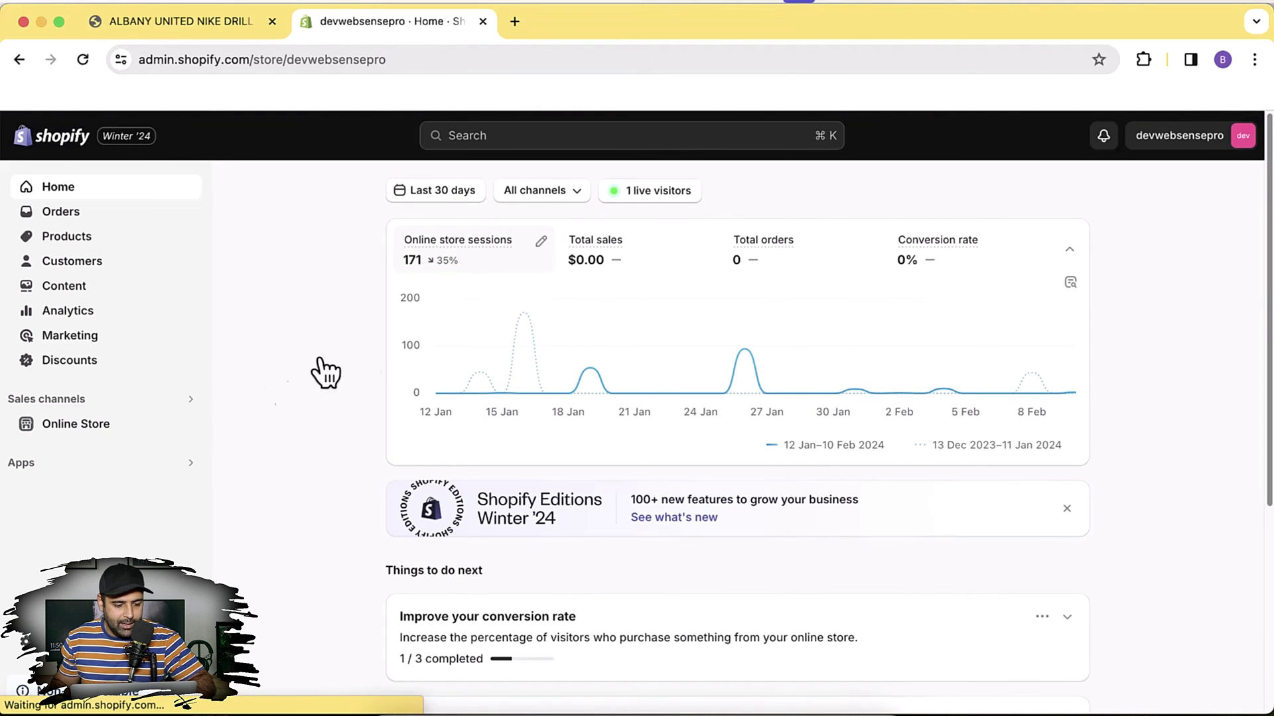
pyautogui.click(136, 425)
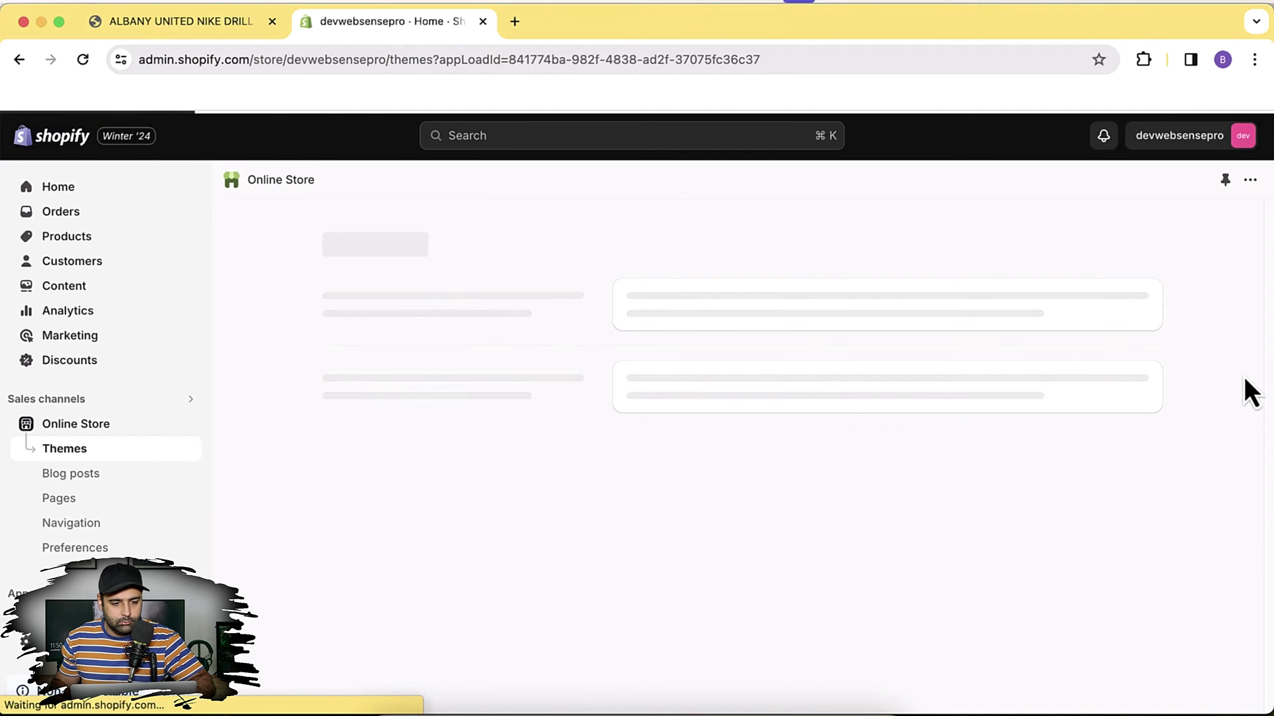
# Add a fresh copy of the free Dawn theme from Popular free themes.
pyautogui.scroll(-3, 1199, 316)
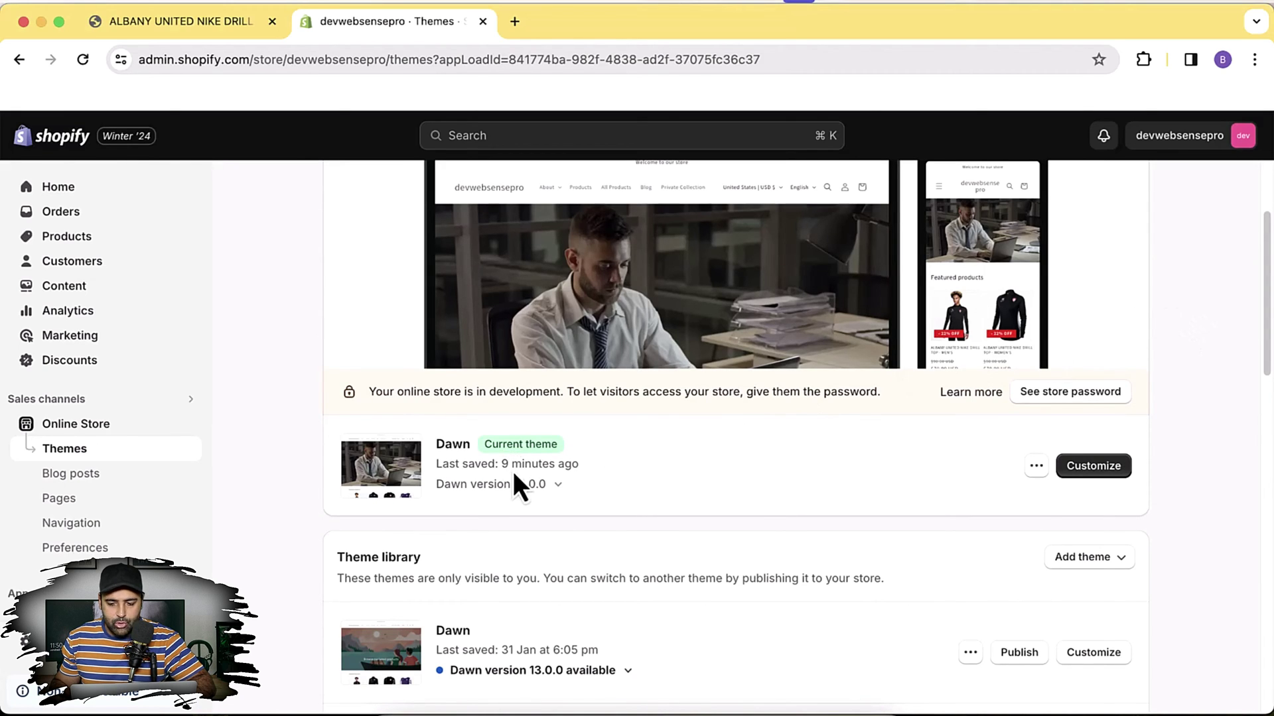
pyautogui.moveTo(1267, 305); pyautogui.dragTo(1238, 584)
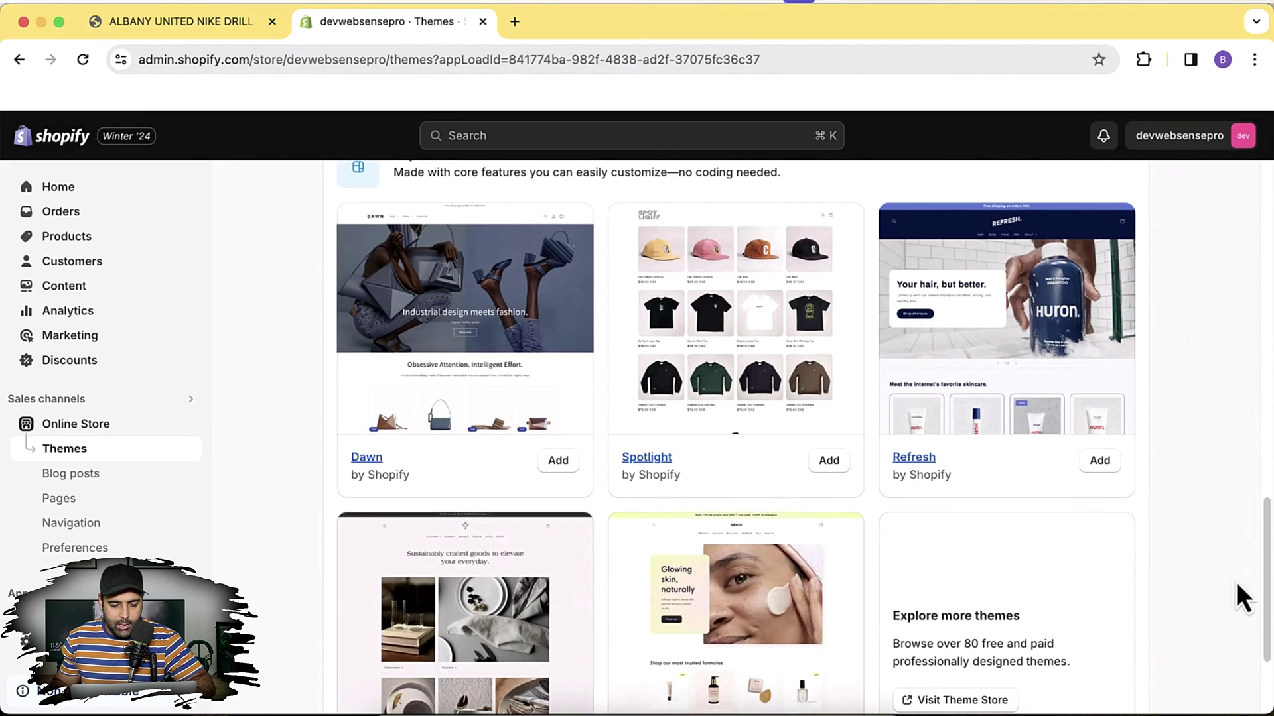
pyautogui.click(558, 460)
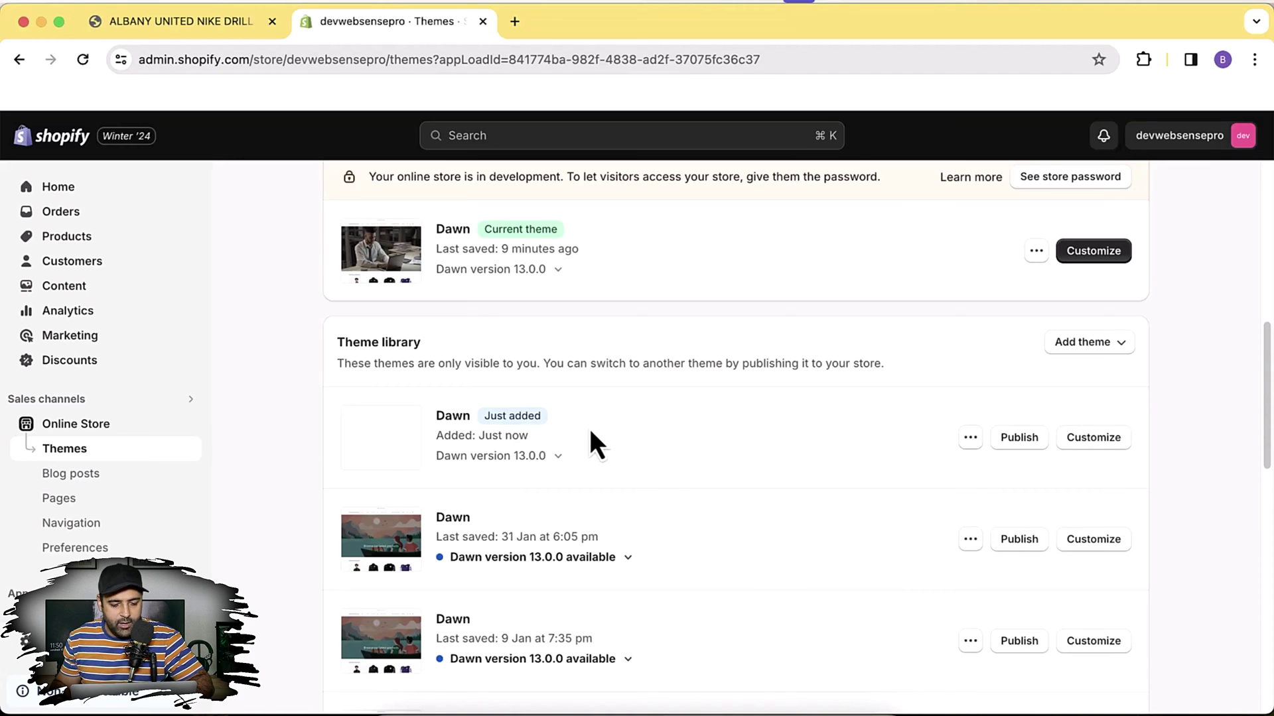
pyautogui.click(1022, 439)
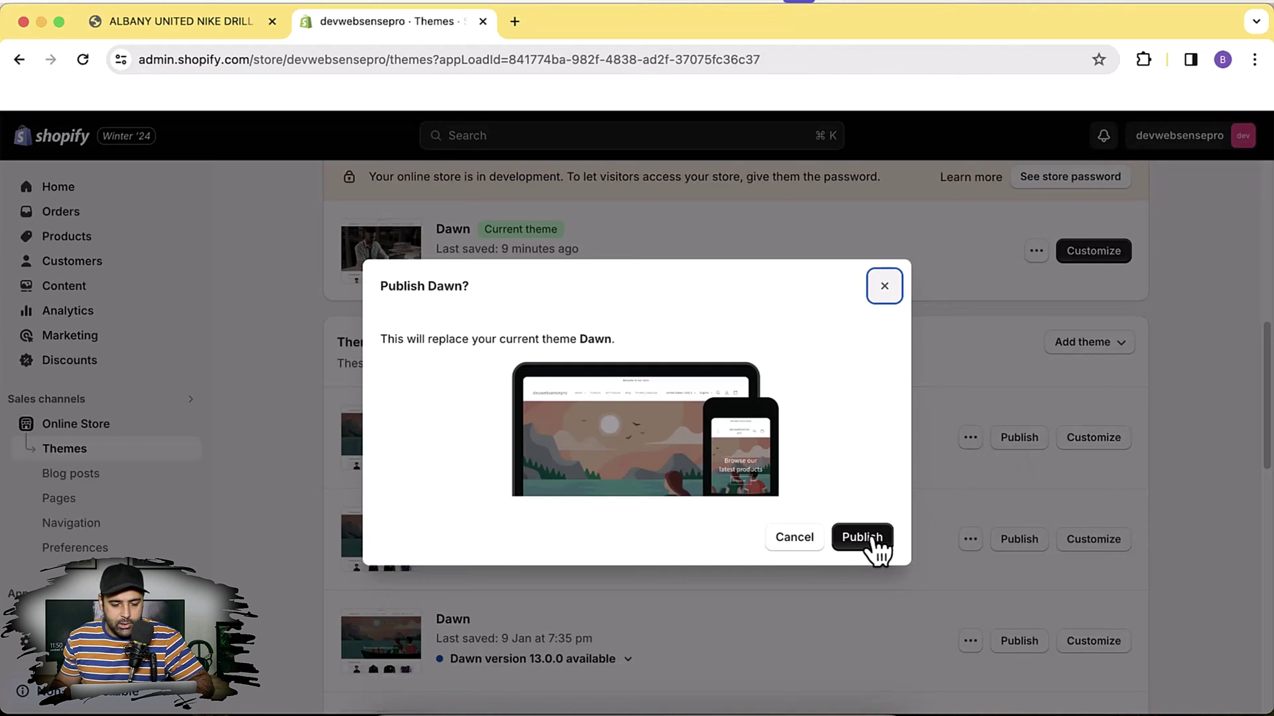
# Publish the new Dawn 13.0.0 theme and preview its storefront in a new tab placed first.
pyautogui.click(872, 539)
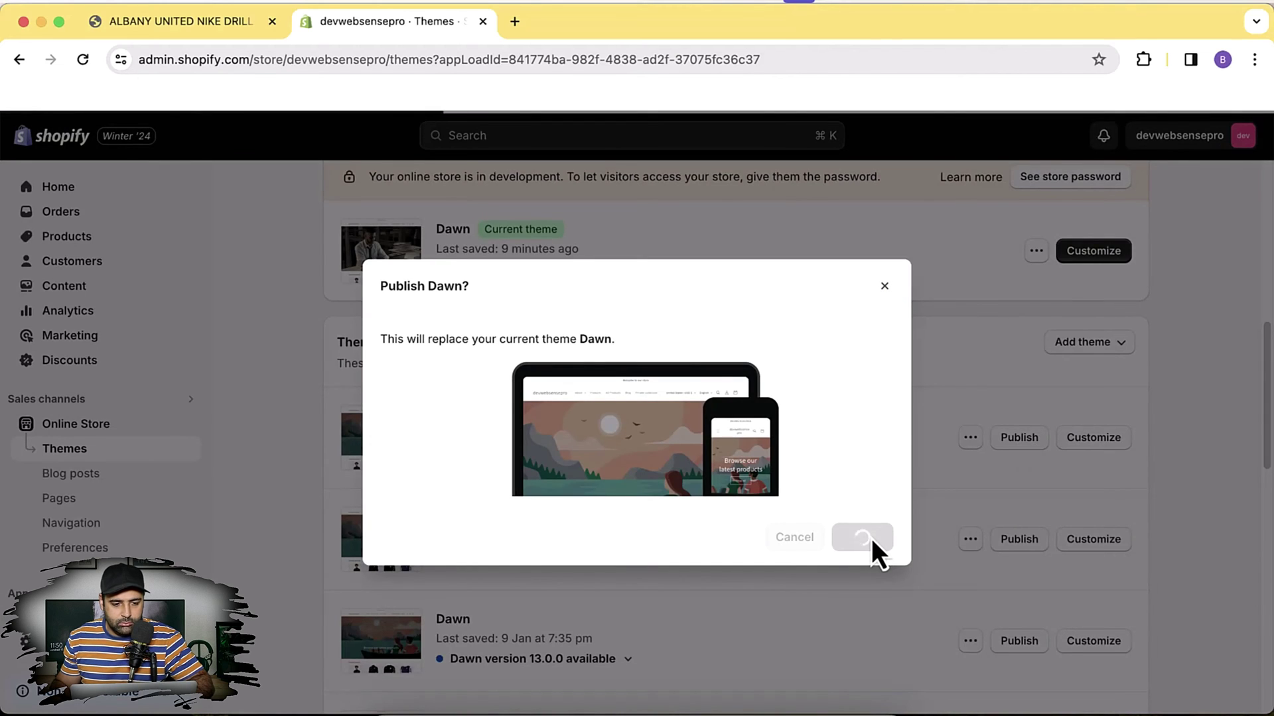
pyautogui.scroll(2, 871, 554)
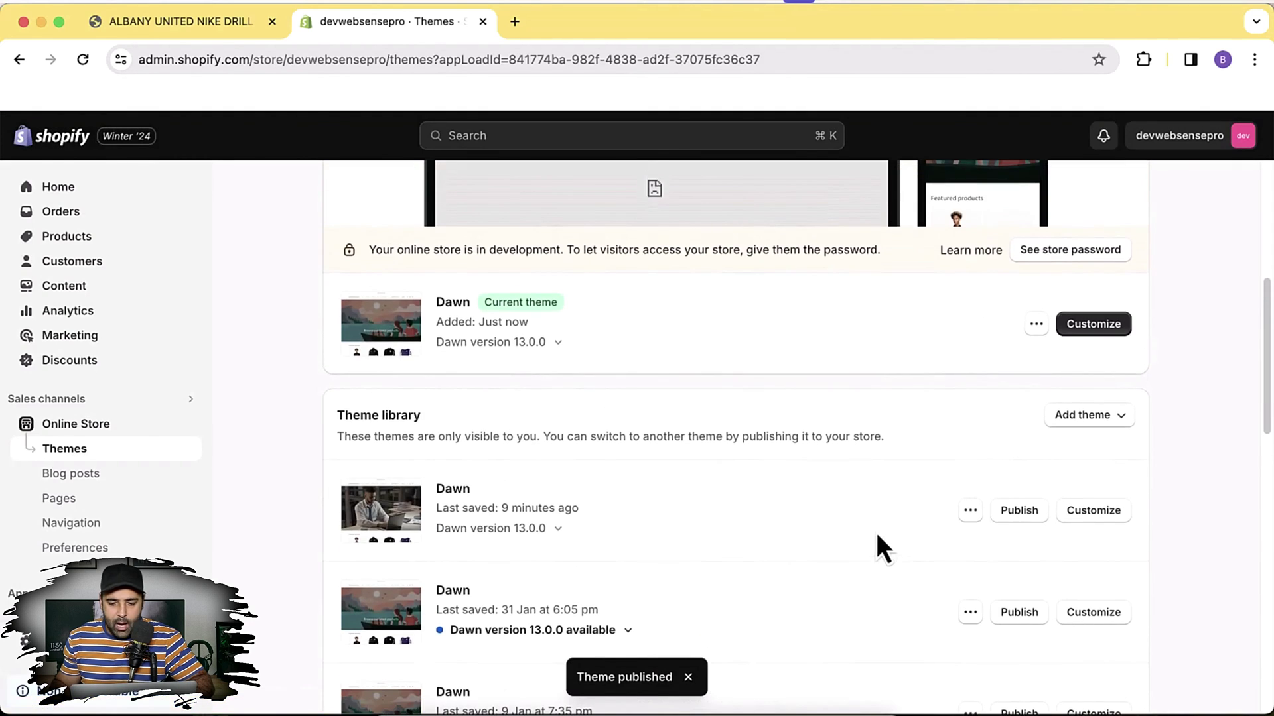
pyautogui.click(1036, 325)
pyautogui.click(967, 366)
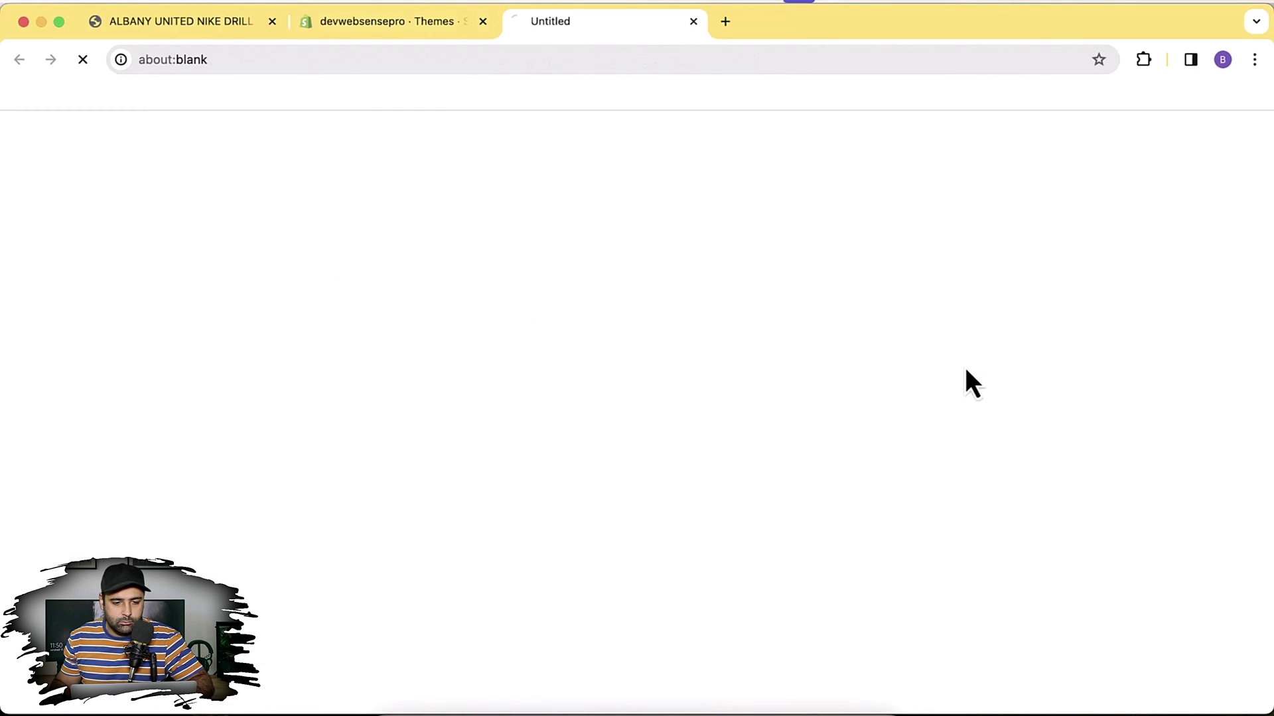
pyautogui.moveTo(560, 30); pyautogui.dragTo(352, 28)
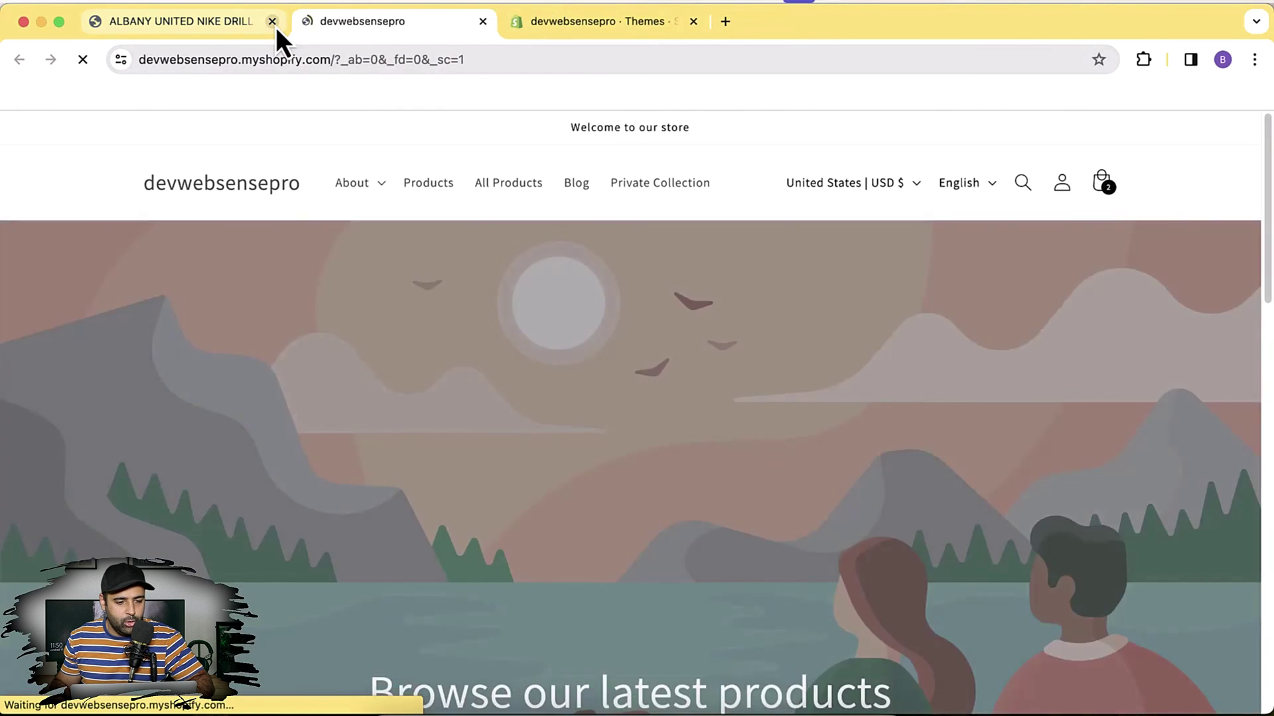
# Close the old product tab and open the Drill Top Men's product in the new storefront.
pyautogui.click(272, 21)
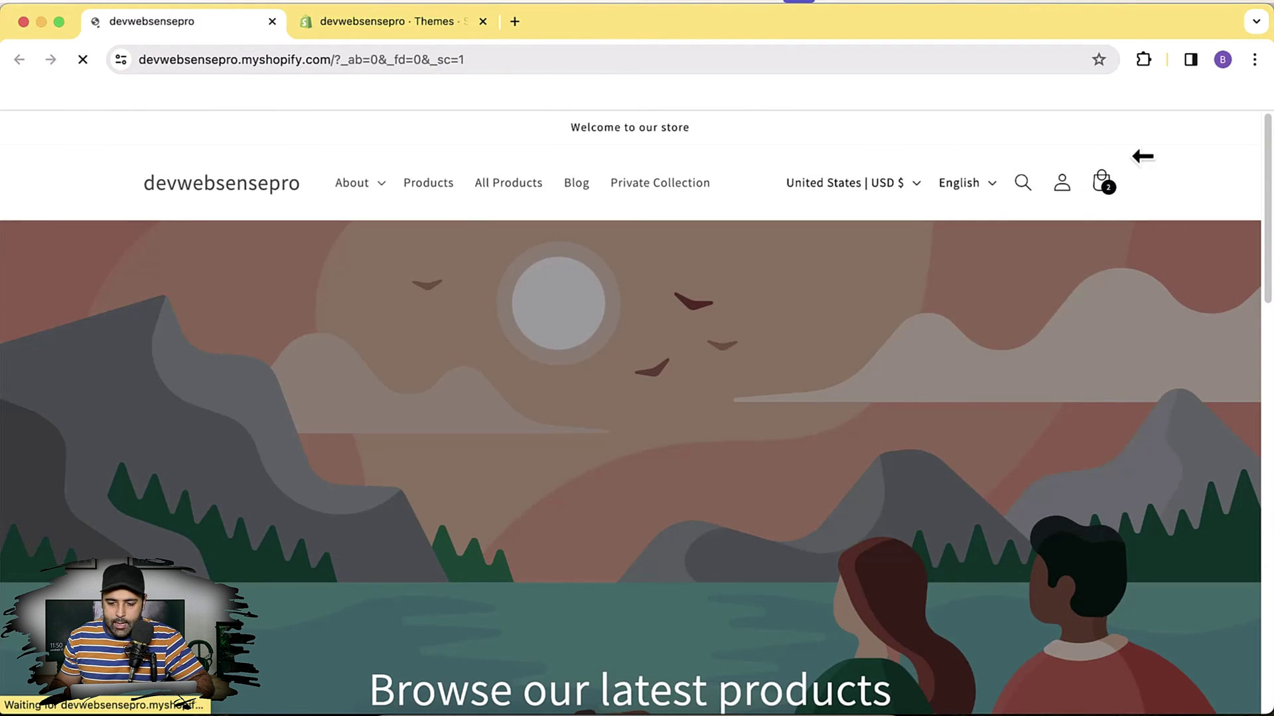
pyautogui.moveTo(1267, 192); pyautogui.dragTo(1262, 461)
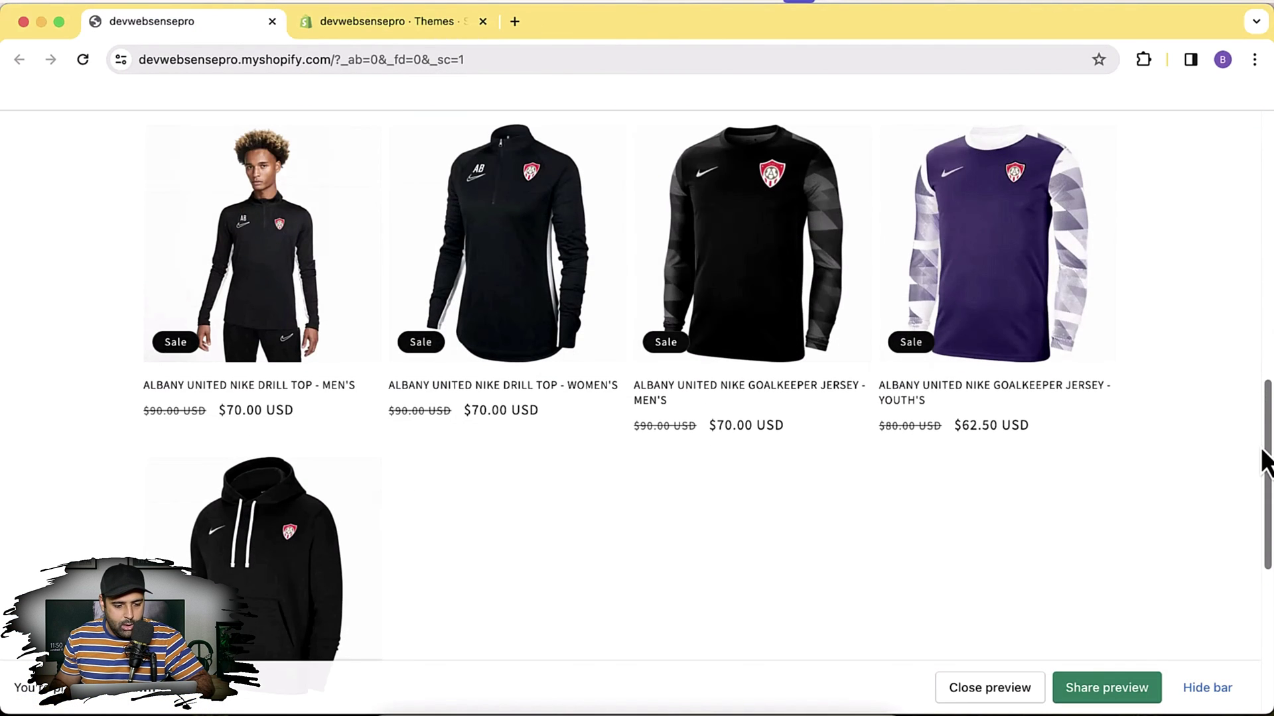
pyautogui.click(241, 288)
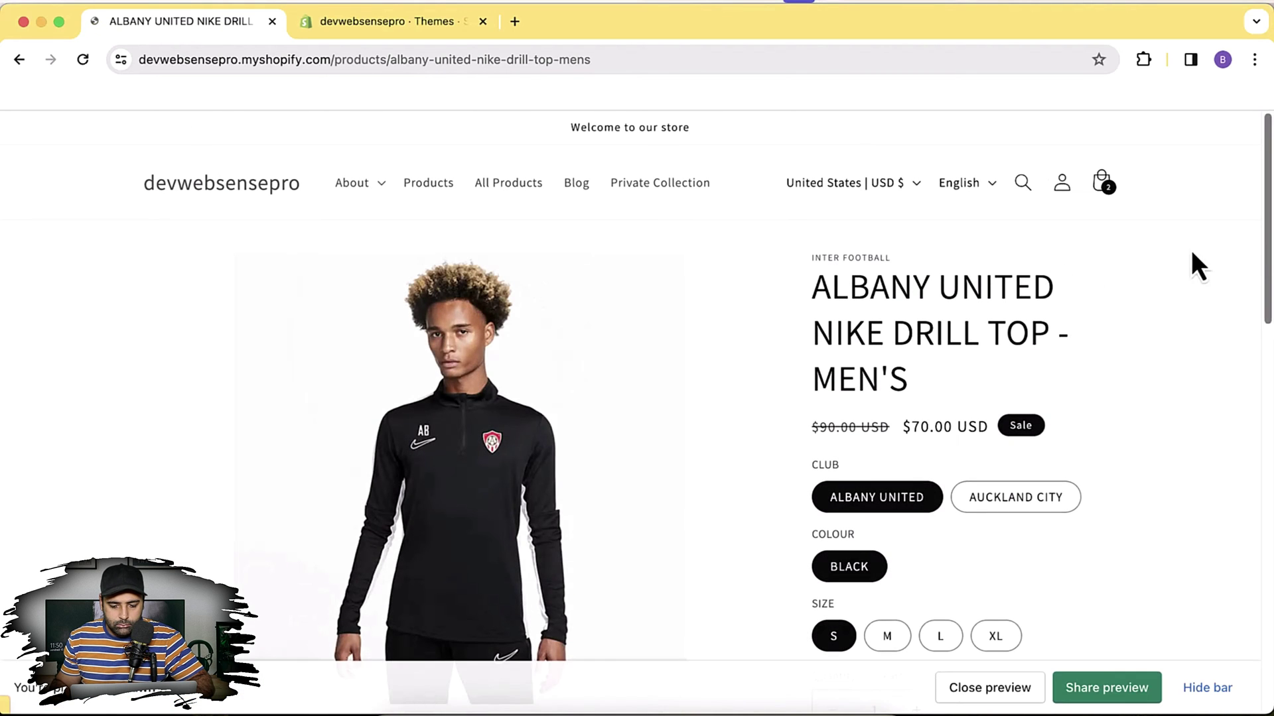
pyautogui.scroll(-5, 1267, 259)
pyautogui.scroll(2, 1267, 259)
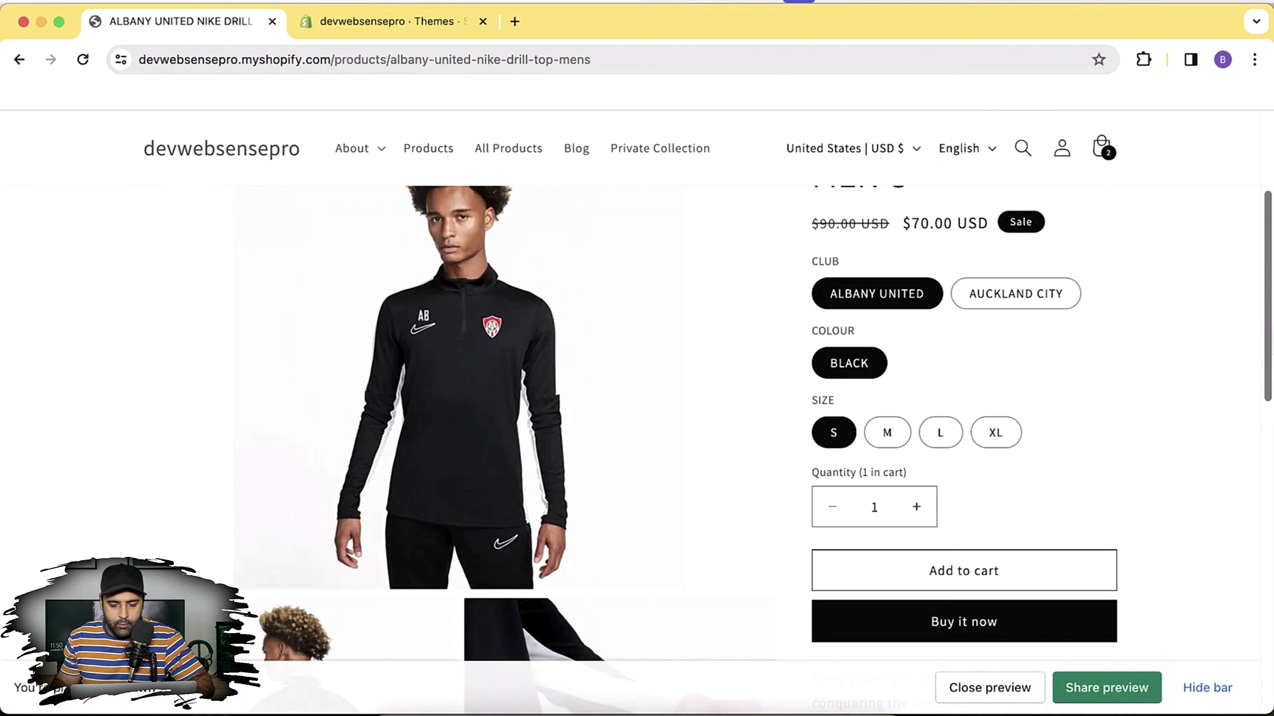
# Choose Auckland City, check sizes M and L show struck out, and return to the Themes admin.
pyautogui.click(987, 302)
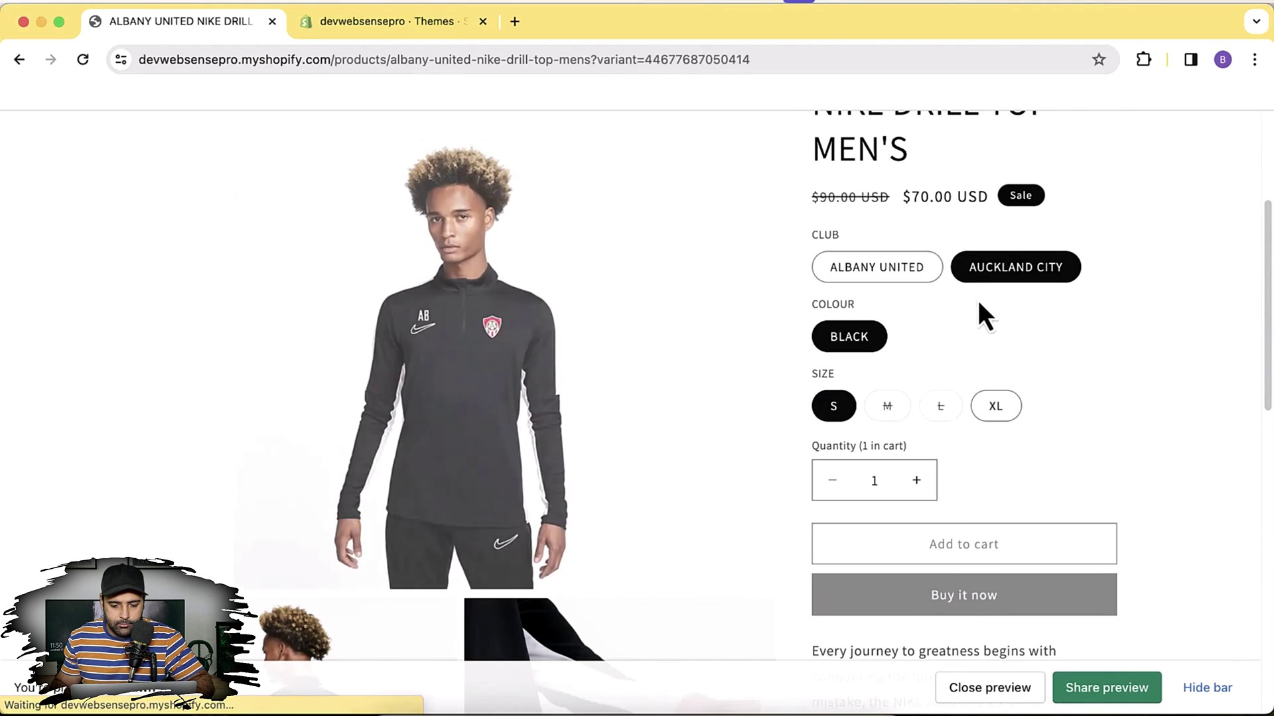
pyautogui.click(886, 413)
pyautogui.click(937, 371)
pyautogui.click(885, 371)
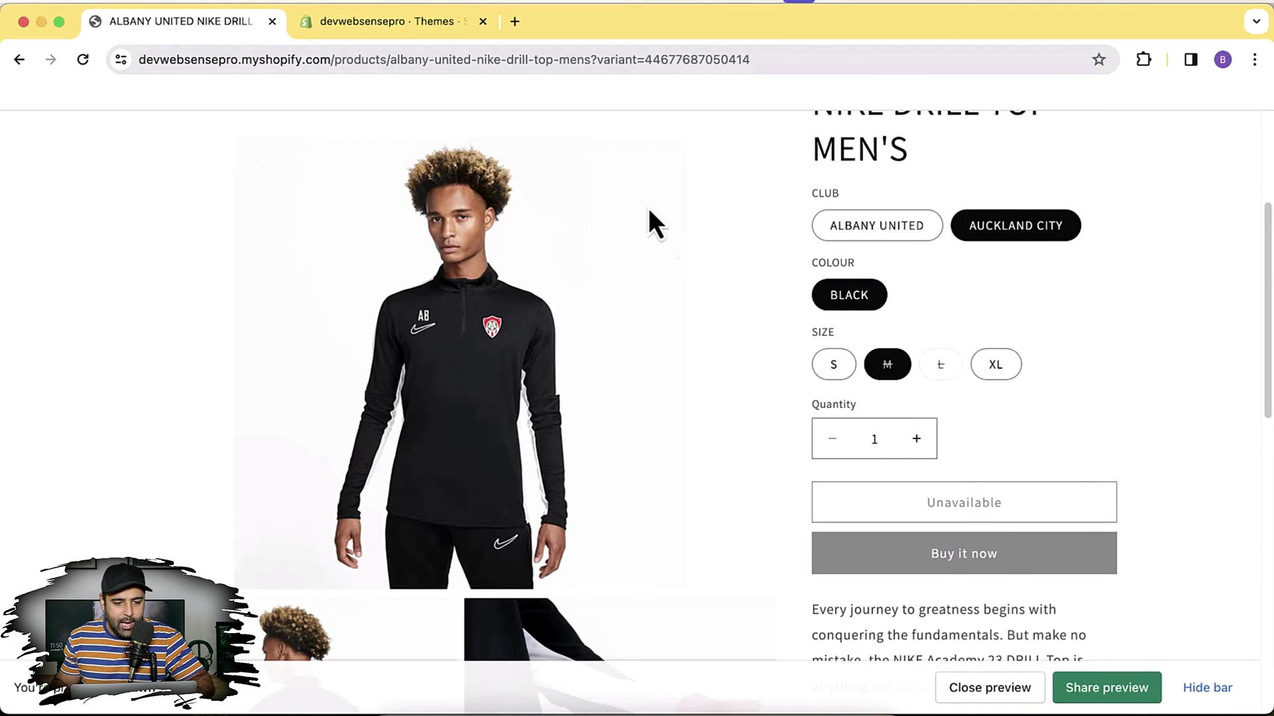
pyautogui.click(409, 36)
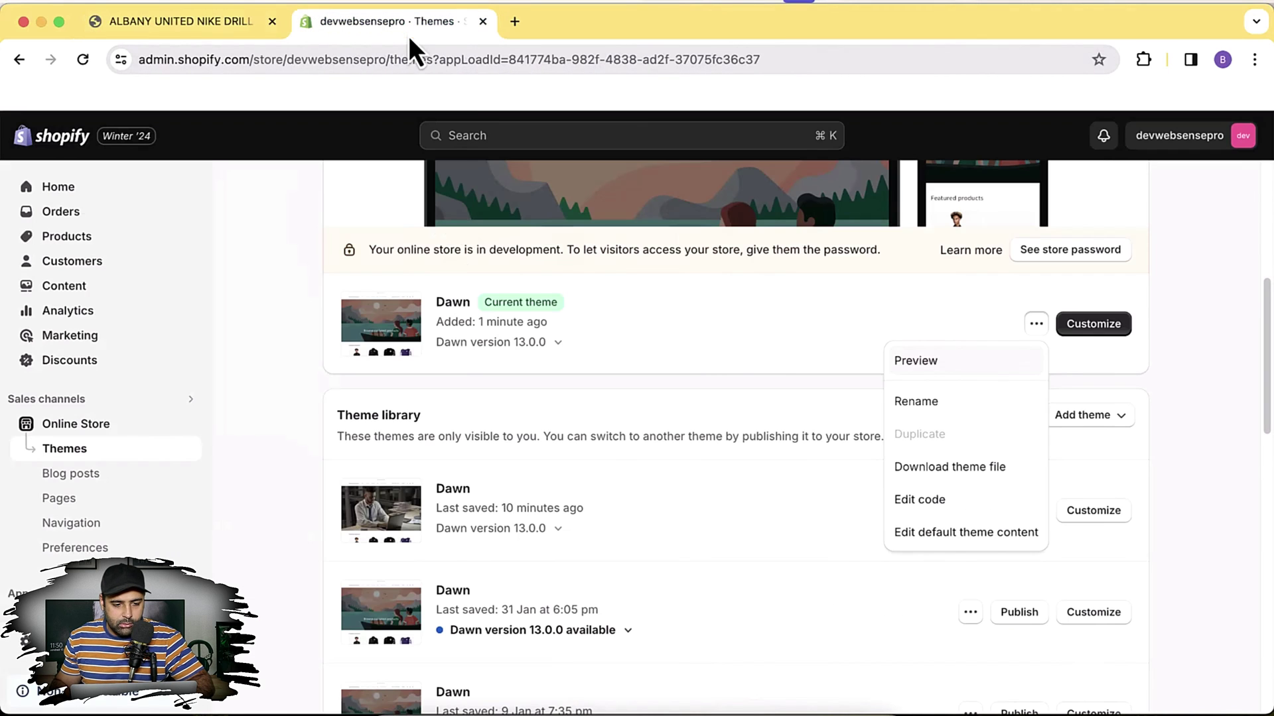
pyautogui.click(724, 350)
# Customize the current Dawn theme on its Products > Default product template and open Add section.
pyautogui.click(1108, 329)
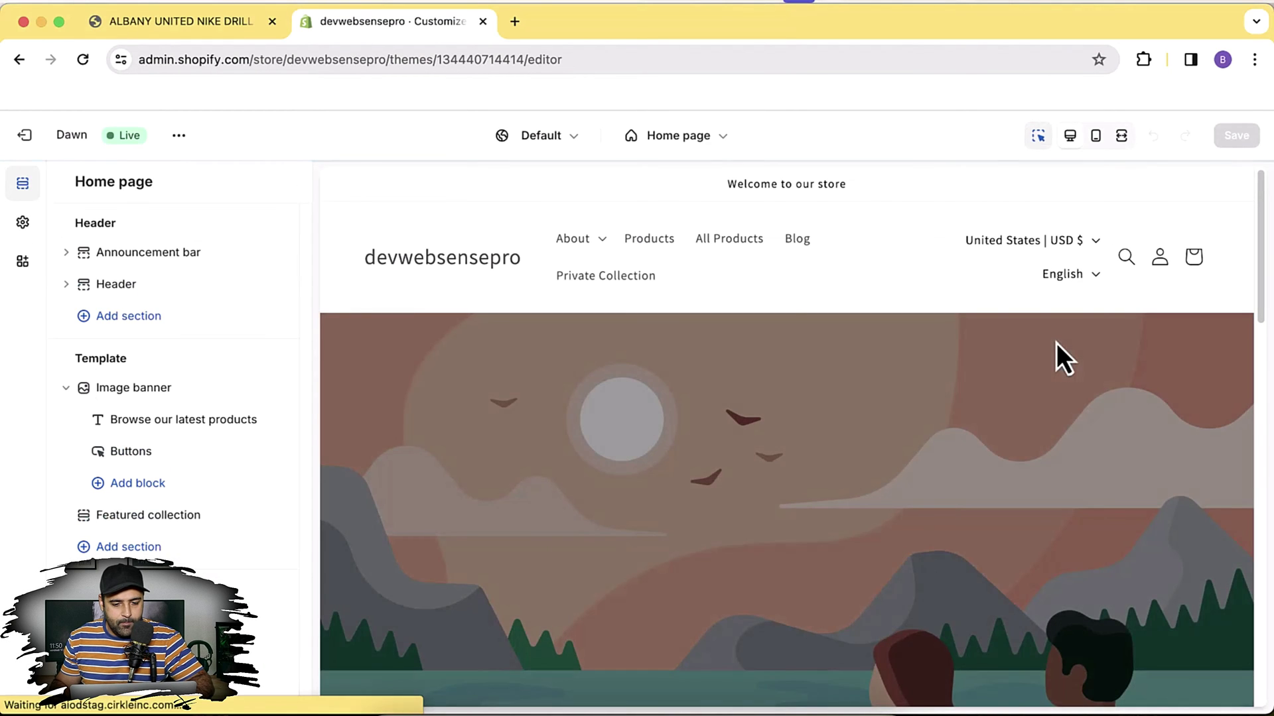
pyautogui.click(702, 140)
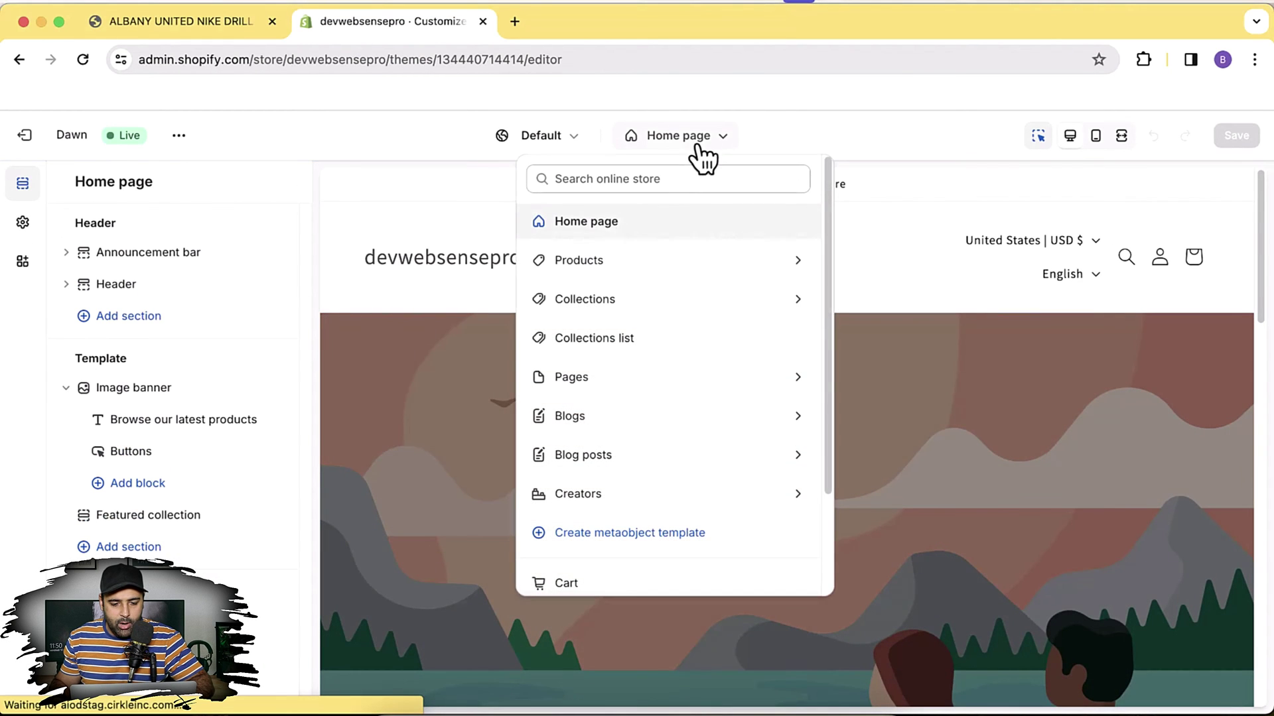
pyautogui.click(677, 266)
pyautogui.click(691, 267)
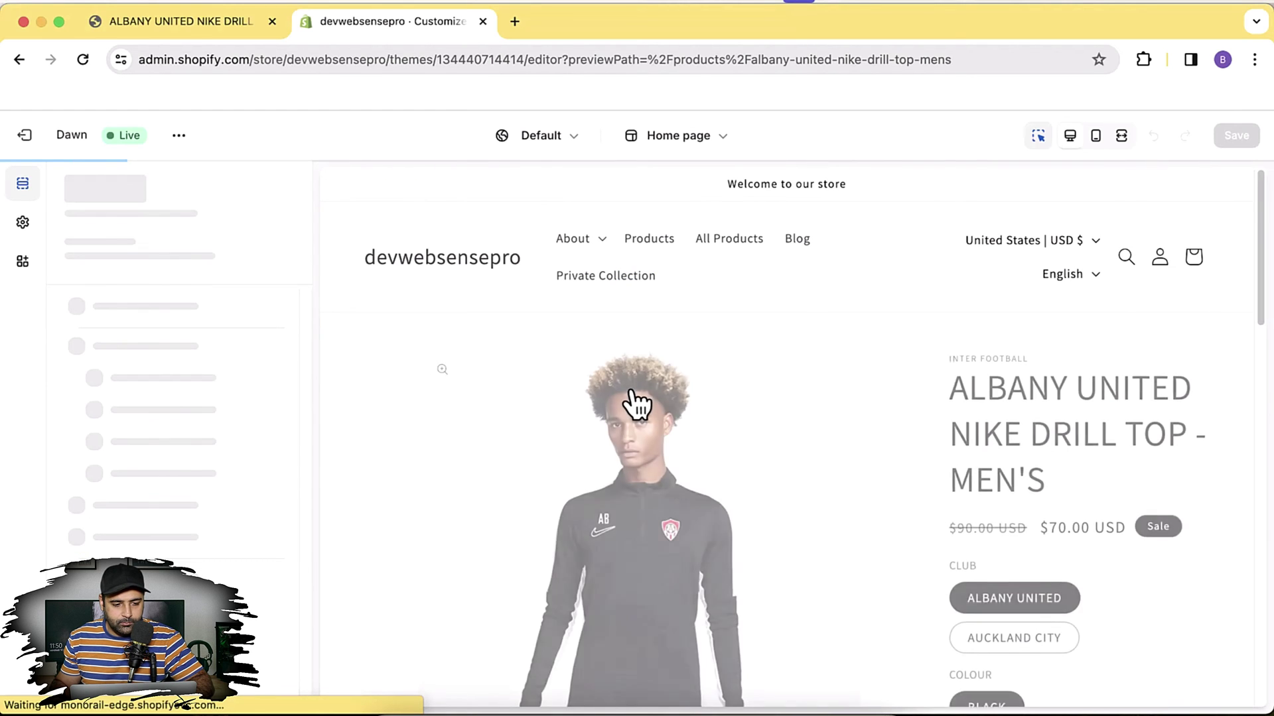
pyautogui.scroll(-3, 225, 362)
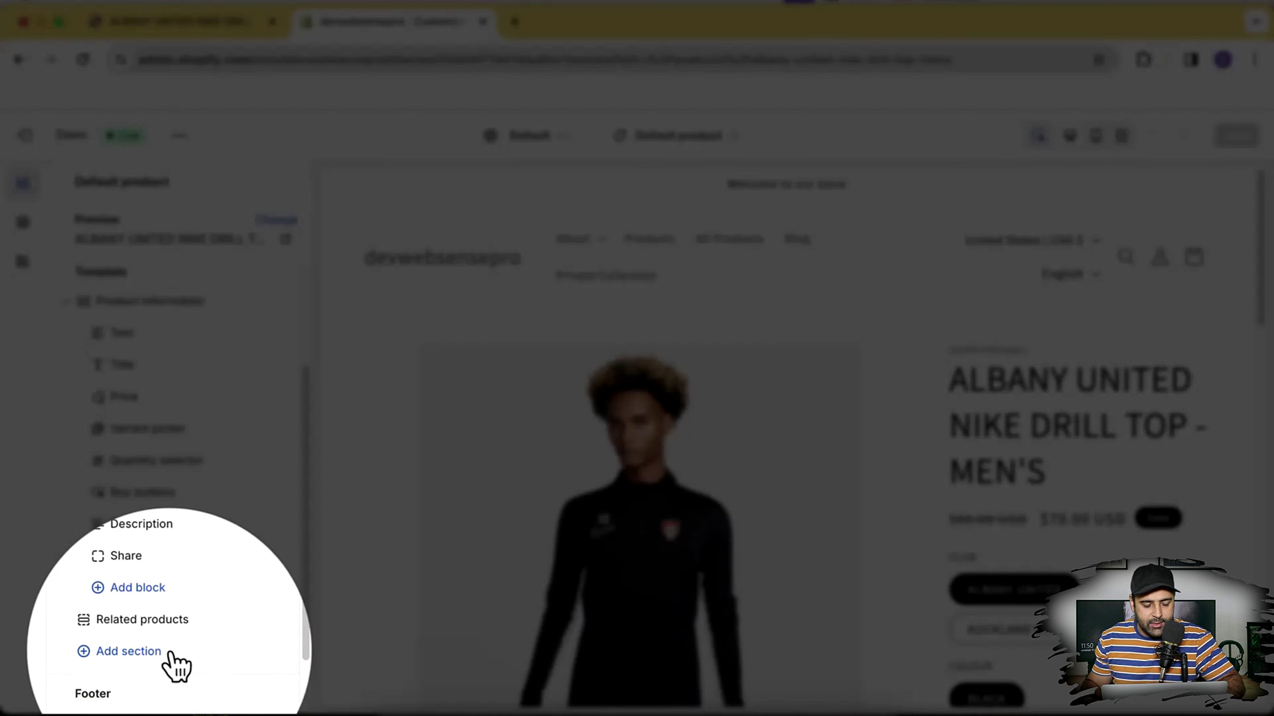
pyautogui.click(170, 654)
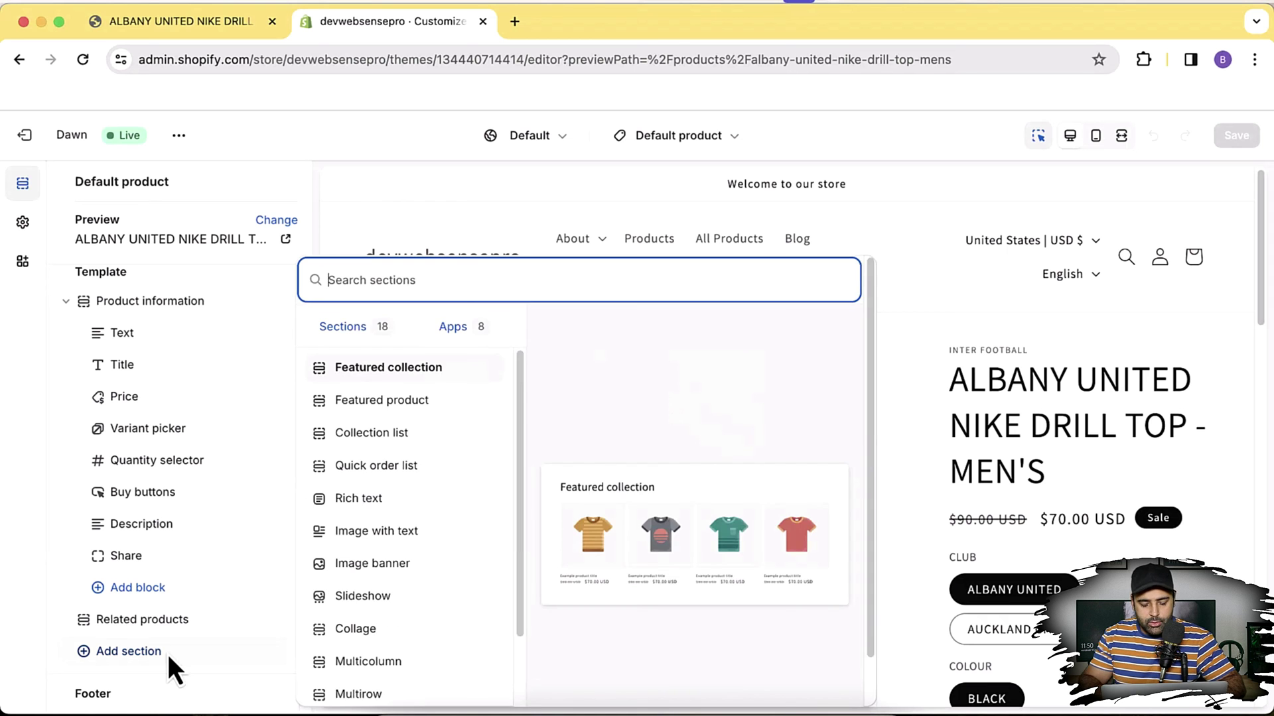
# Add a Custom Liquid section found by searching 'custom' and open its Liquid code box.
pyautogui.write('custom')
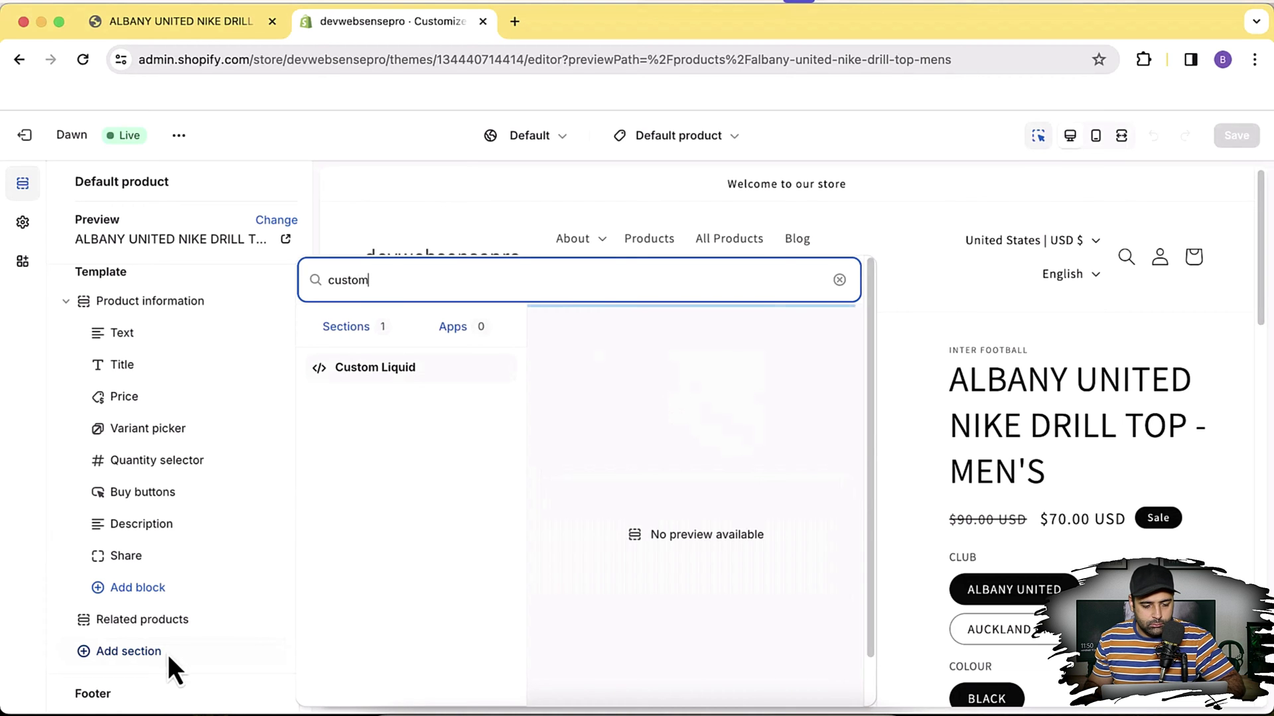
pyautogui.click(419, 390)
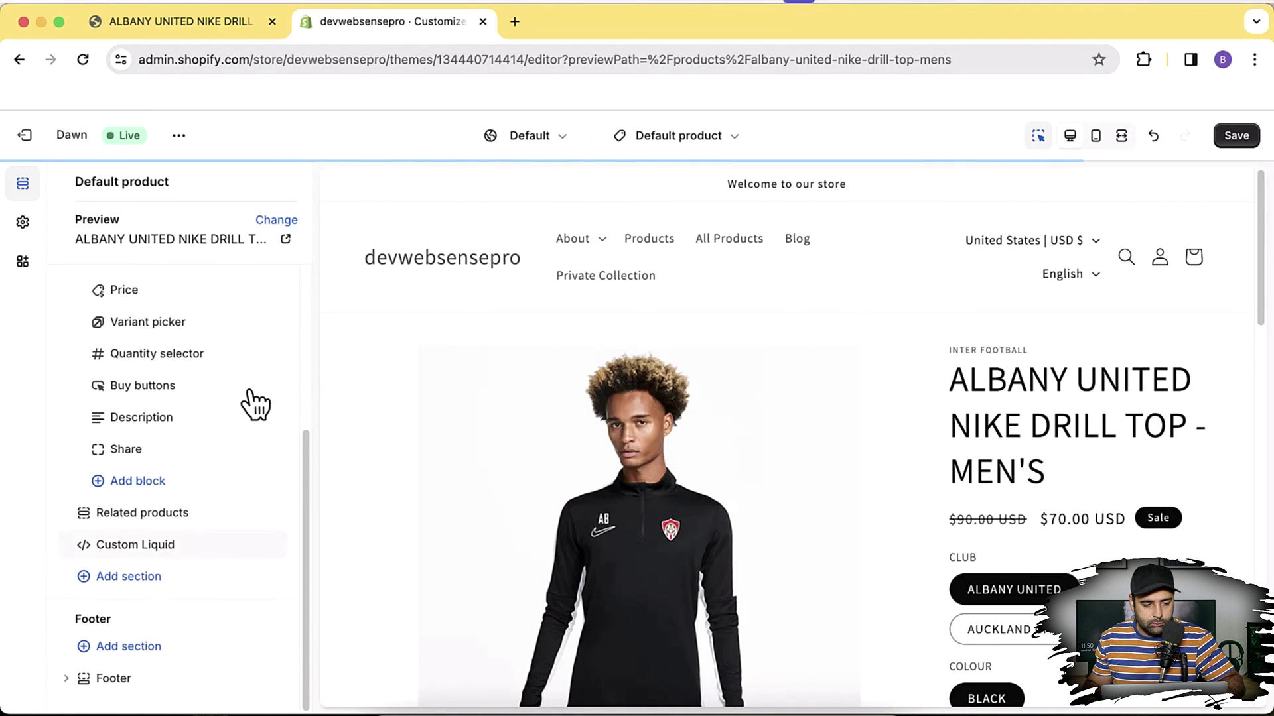
pyautogui.click(179, 554)
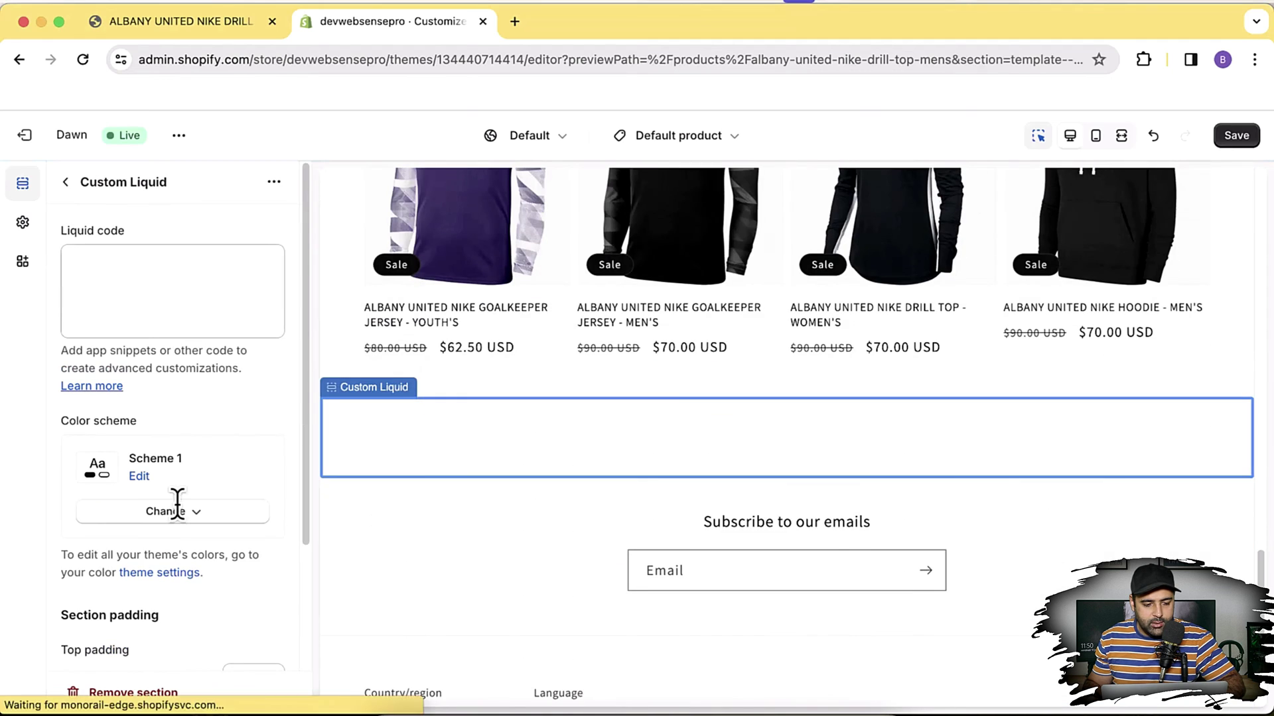
pyautogui.click(178, 270)
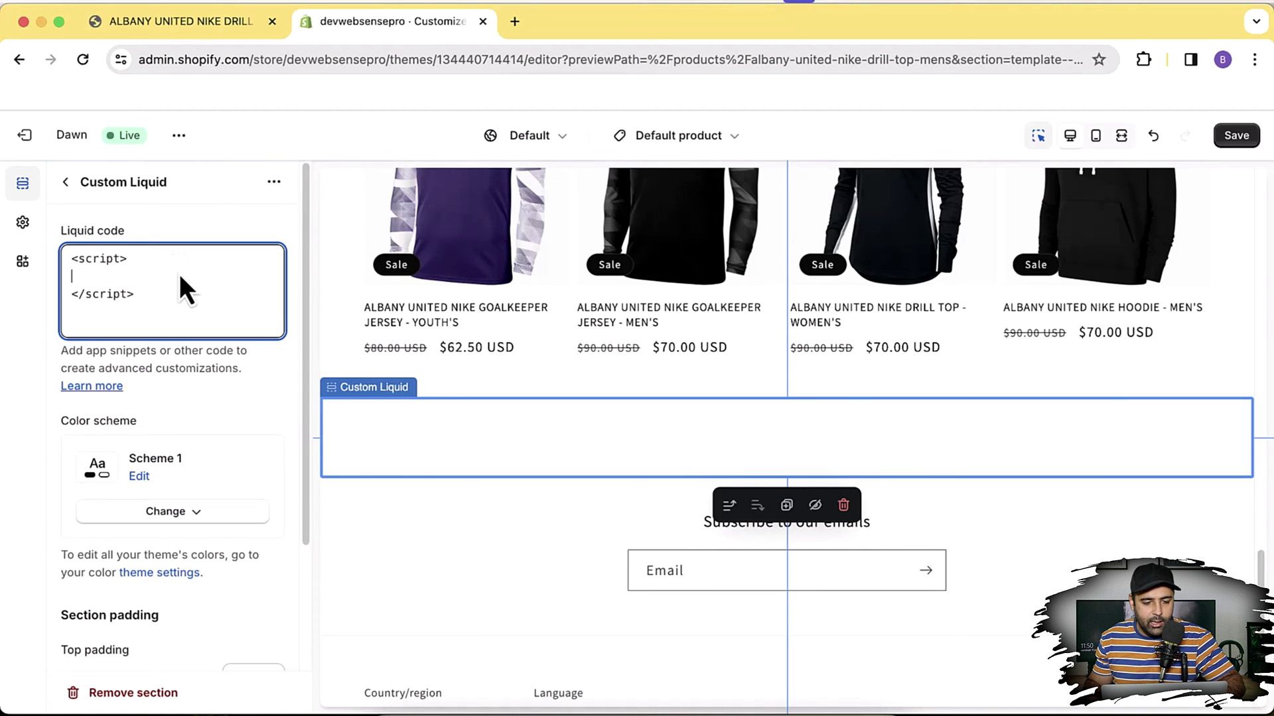
pyautogui.press('super+Tab')
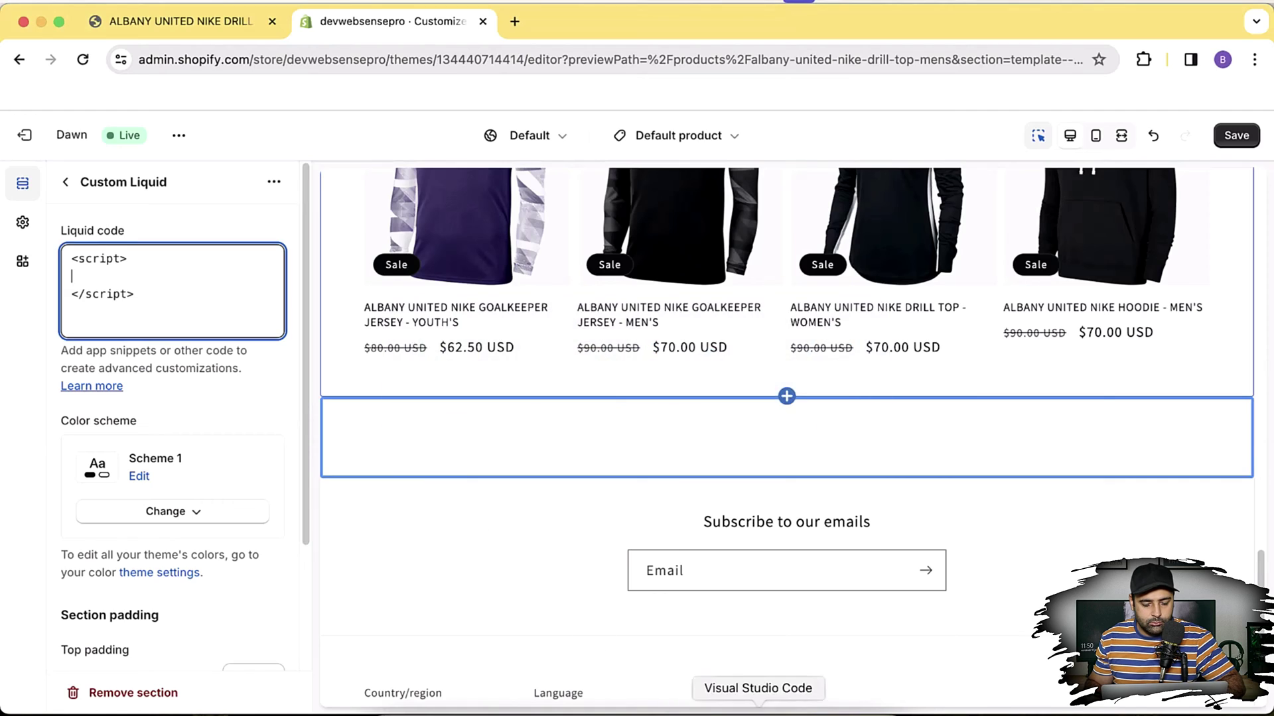
# In VS Code, select all 52 lines of the variant-filtering script.
pyautogui.click(758, 711)
pyautogui.click(584, 398)
pyautogui.scroll(-10, 600, 345)
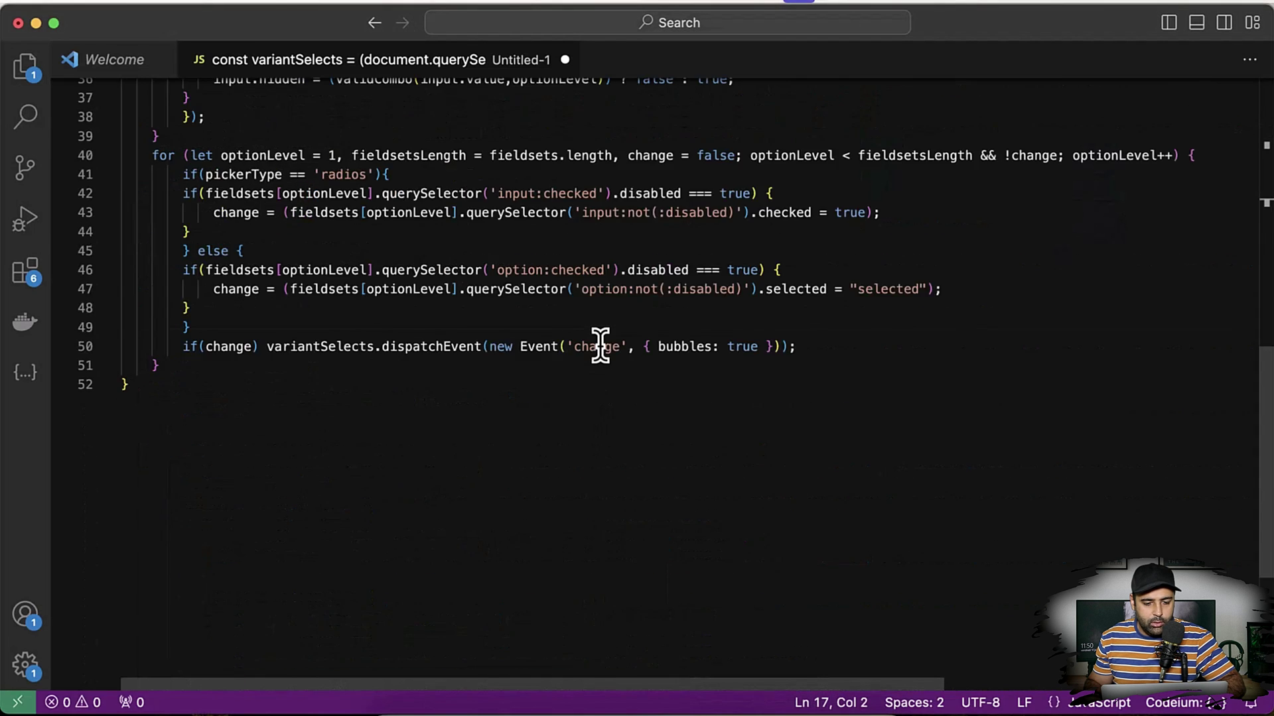
pyautogui.scroll(10, 600, 345)
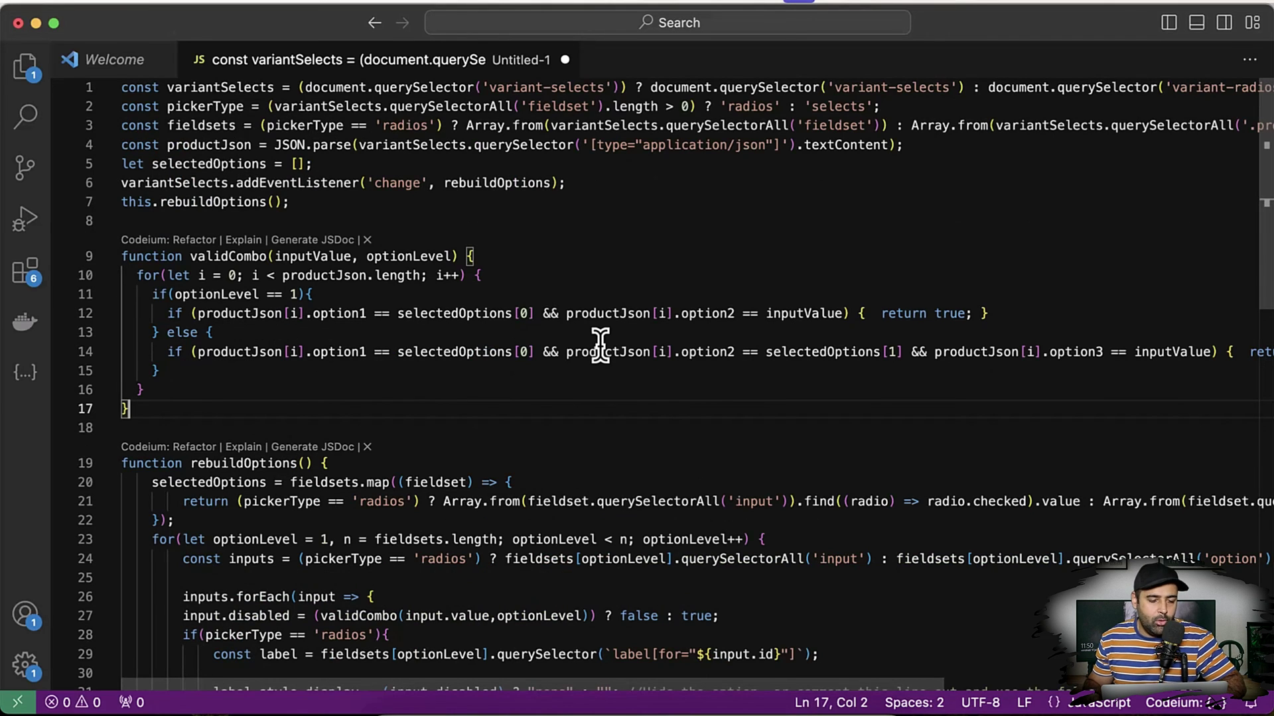
pyautogui.press('super+a')
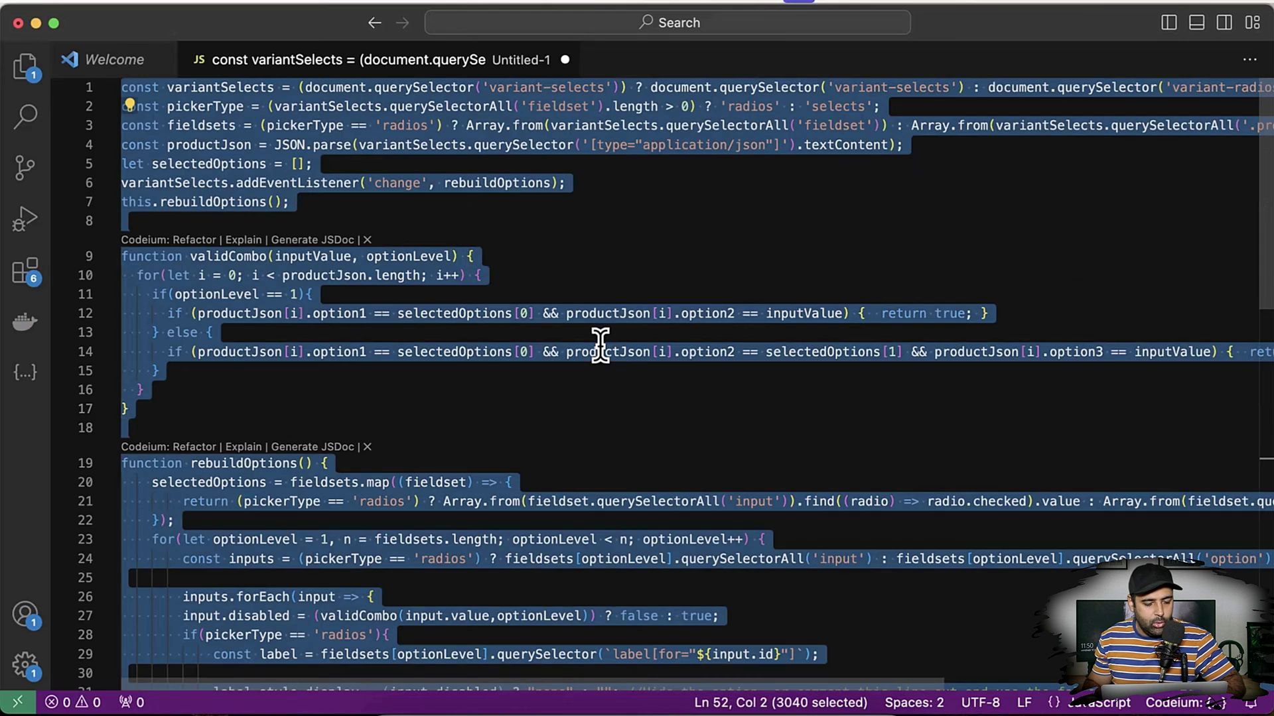
pyautogui.press('super+Tab')
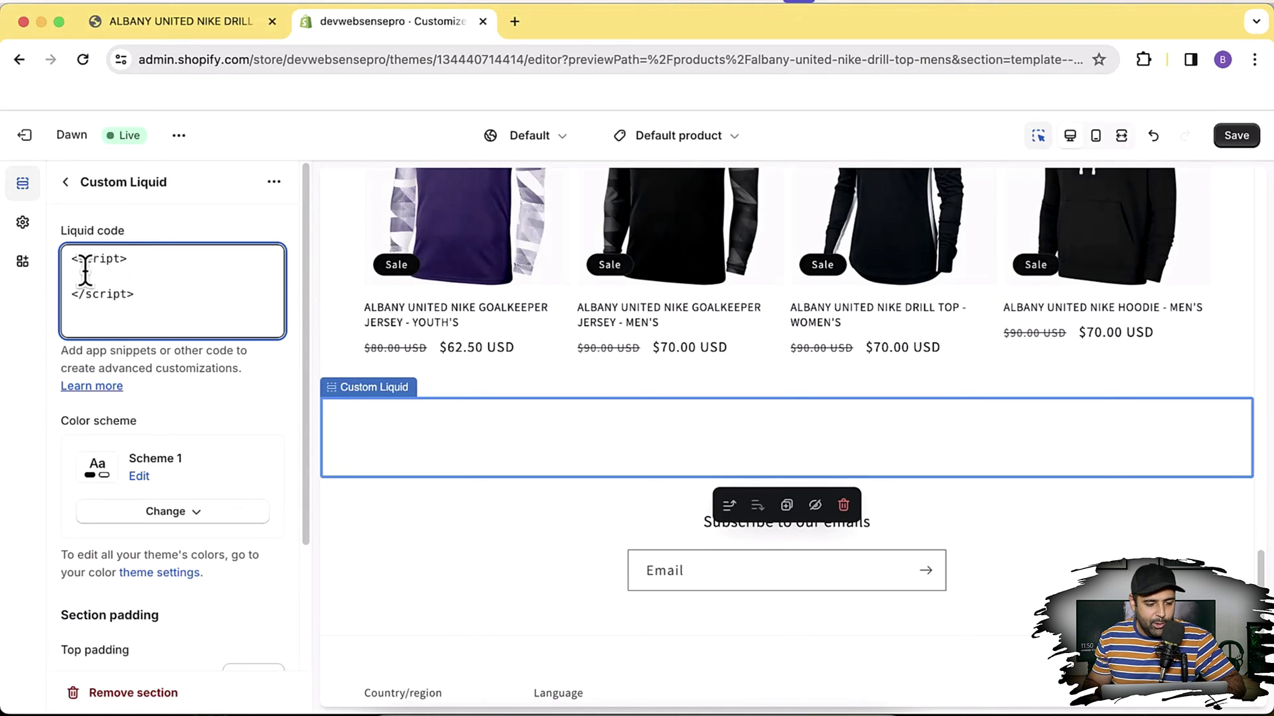
# Paste the variant script into the Custom Liquid section, save the theme, and return to the storefront product tab.
pyautogui.press('super+v')
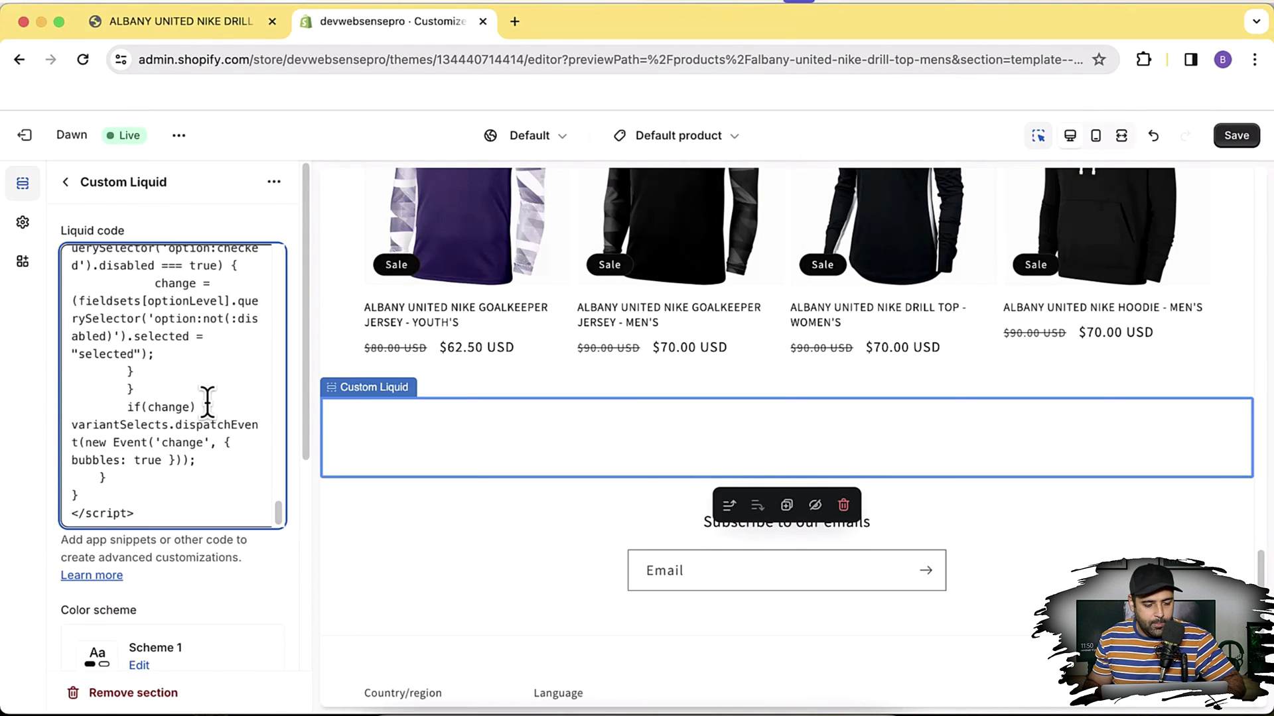
pyautogui.scroll(10, 207, 401)
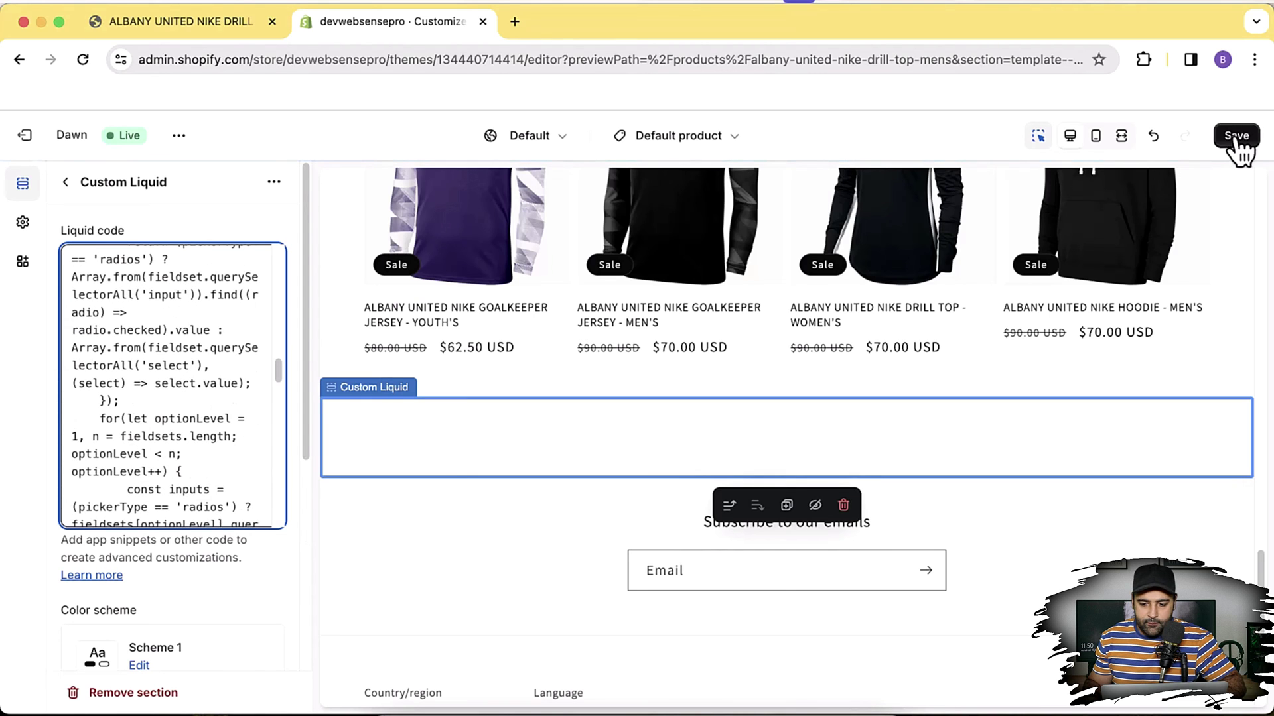
pyautogui.click(1233, 136)
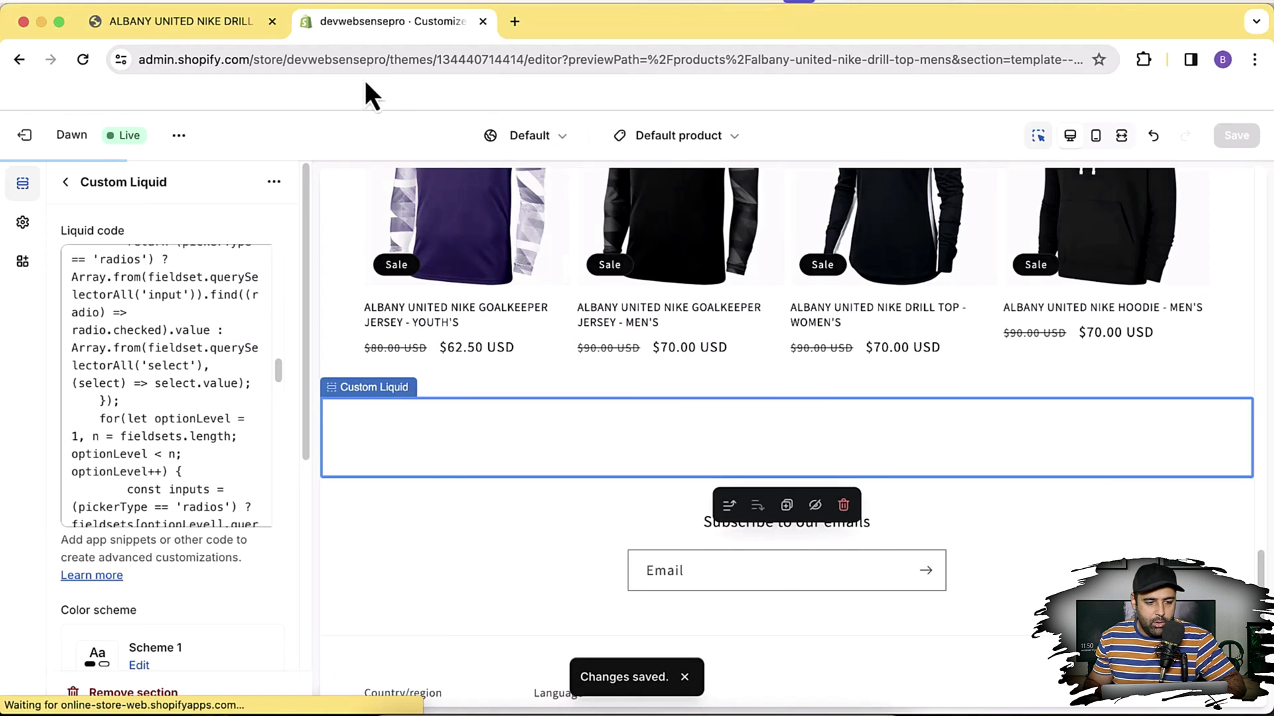
pyautogui.click(205, 33)
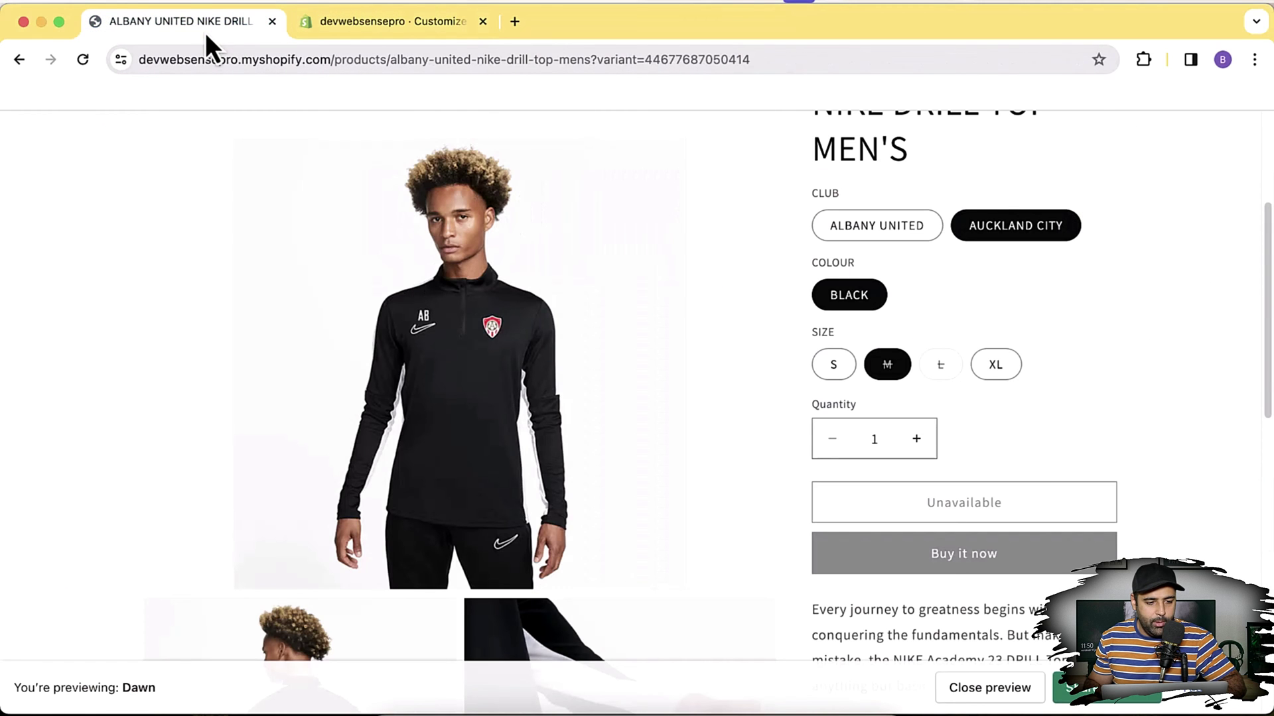
# Reload the drill top page and toggle the club between Albany United and Auckland City to test the script.
pyautogui.click(83, 60)
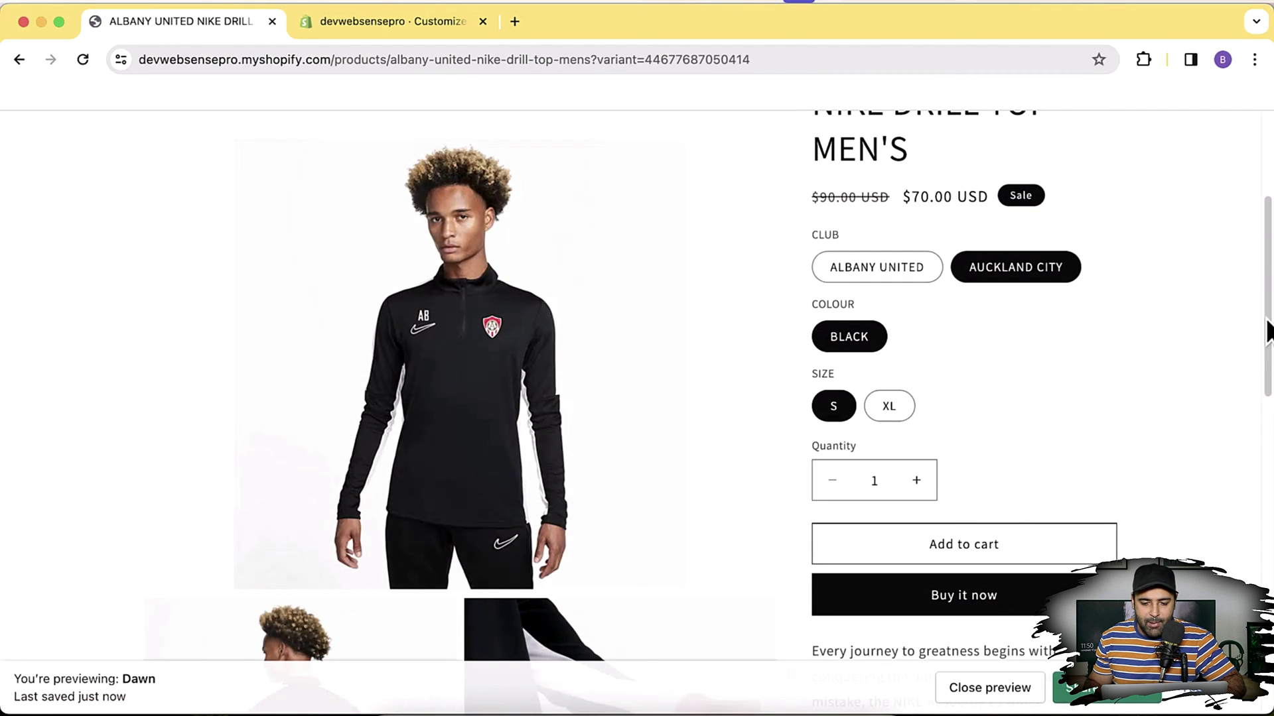
pyautogui.click(873, 274)
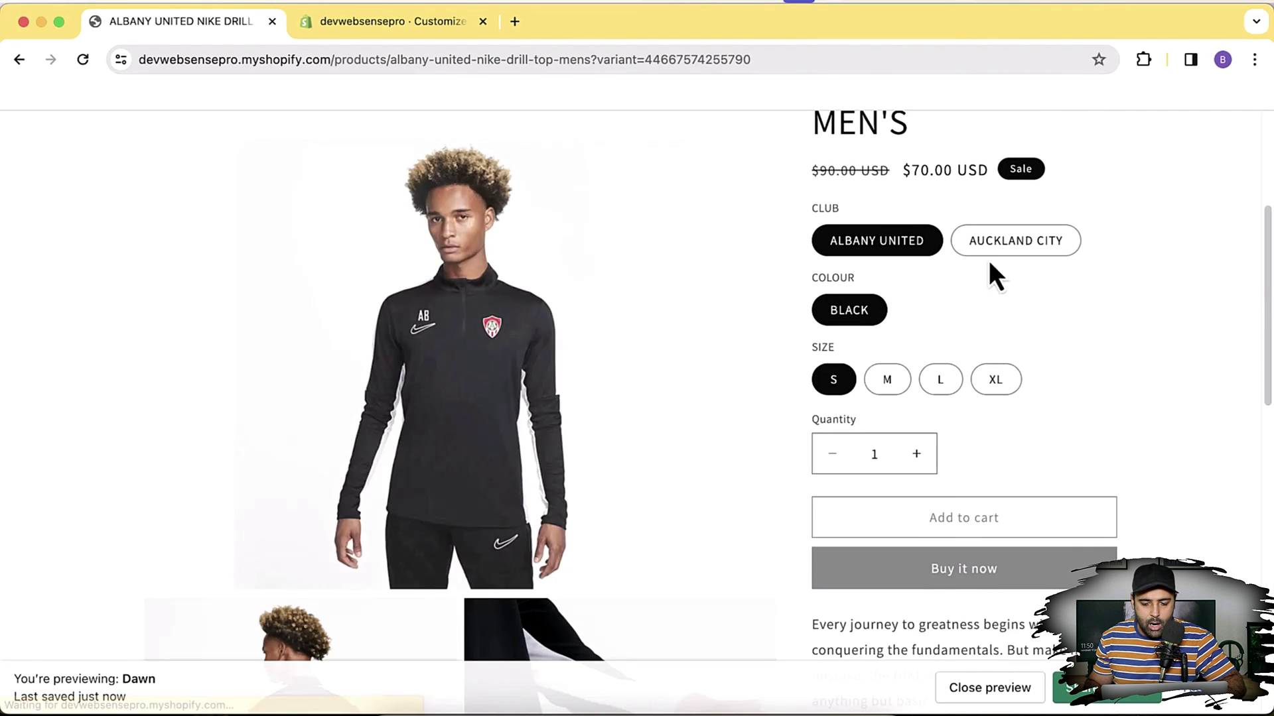
pyautogui.click(1032, 252)
pyautogui.click(904, 225)
pyautogui.click(1005, 190)
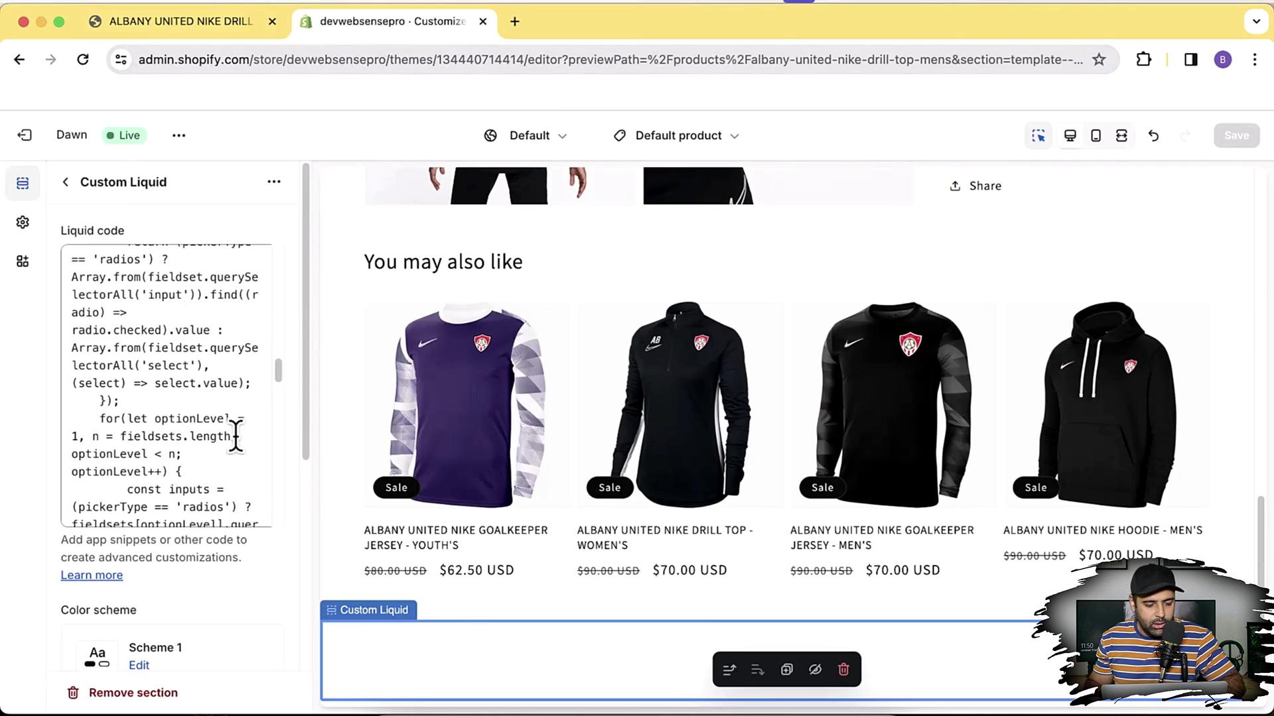
pyautogui.scroll(10, 1104, 459)
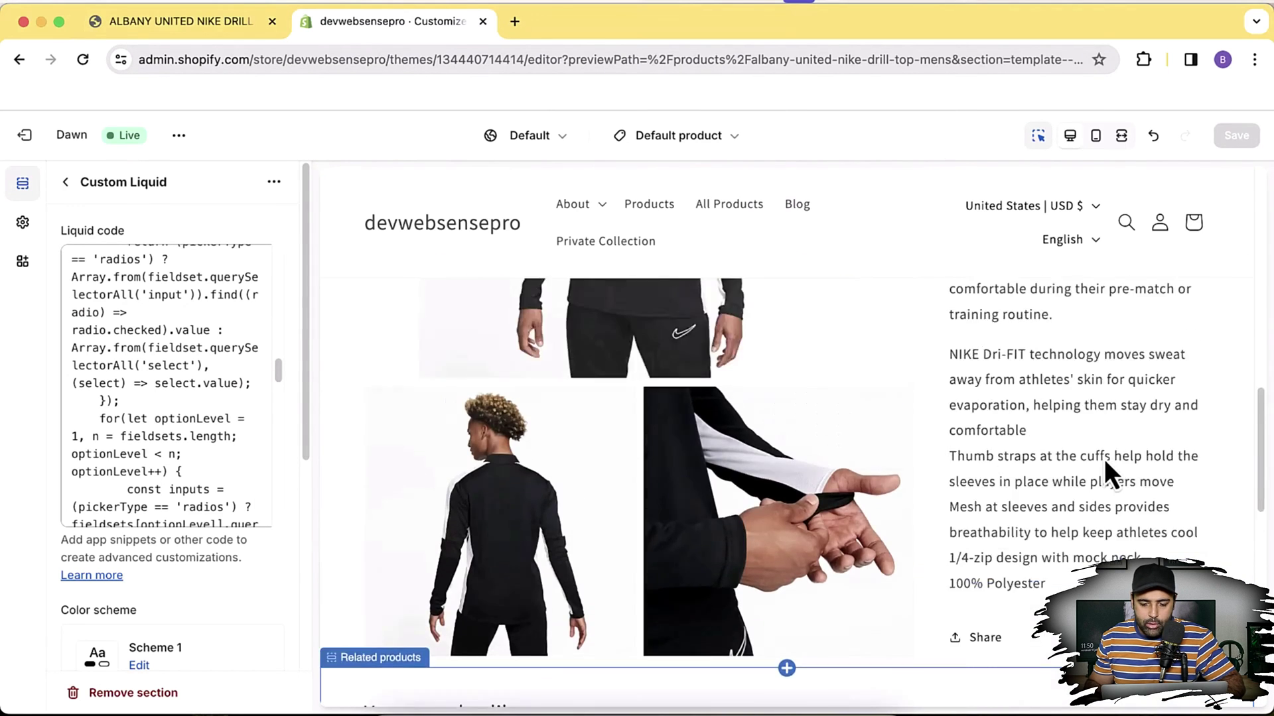
# In VS Code, locate the hide-option line 31 and the opacity line 32 of the script.
pyautogui.press('super+Tab')
pyautogui.click(686, 369)
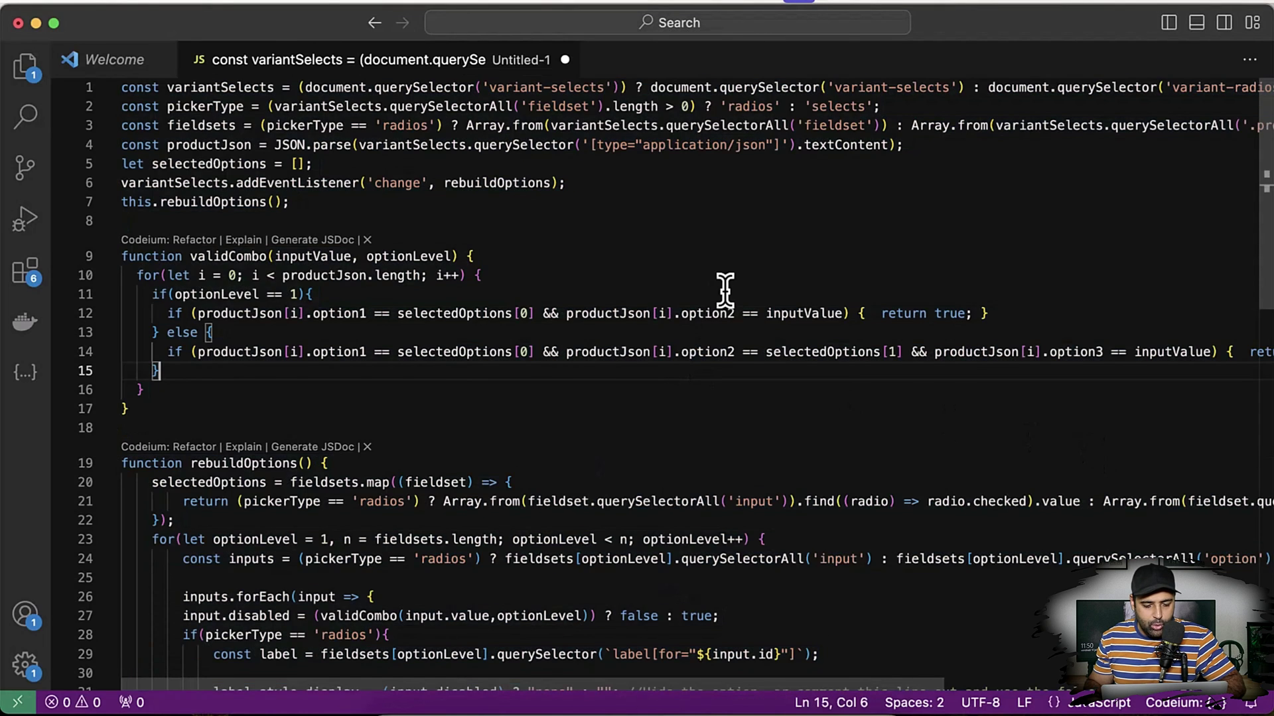
pyautogui.scroll(-8, 725, 290)
pyautogui.scroll(4, 725, 290)
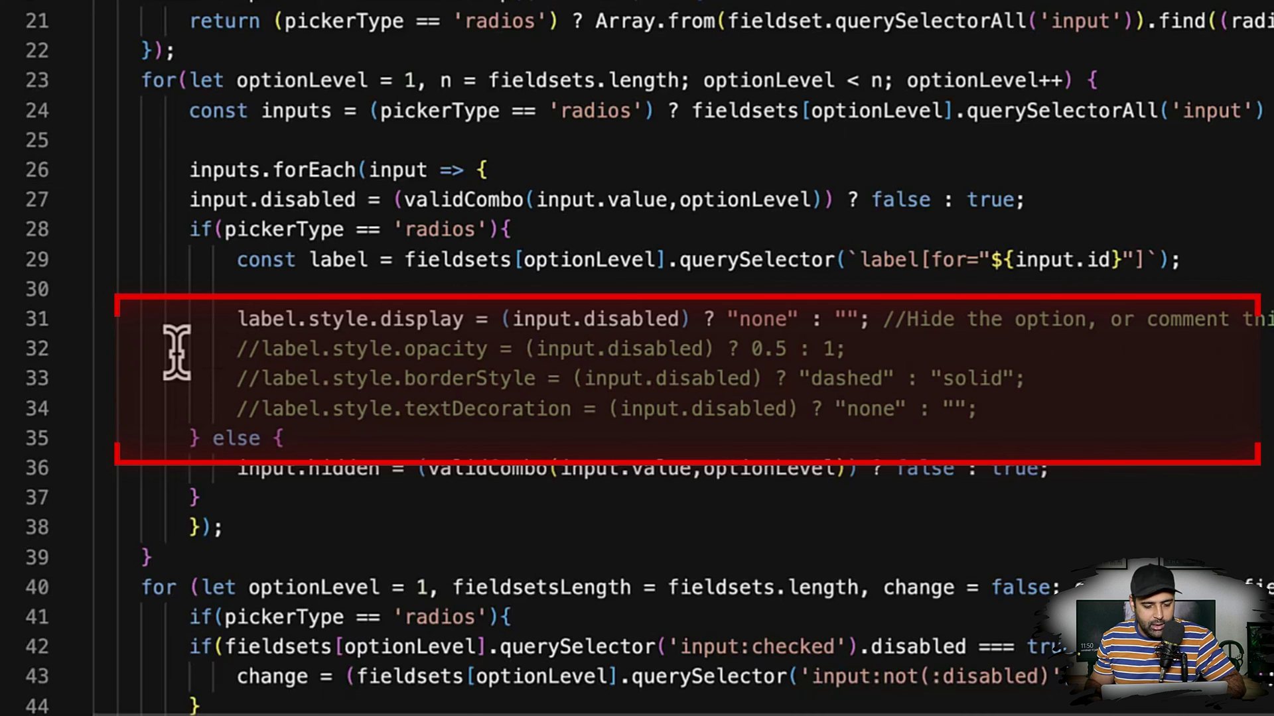
pyautogui.moveTo(977, 408); pyautogui.dragTo(236, 321)
pyautogui.click(427, 370)
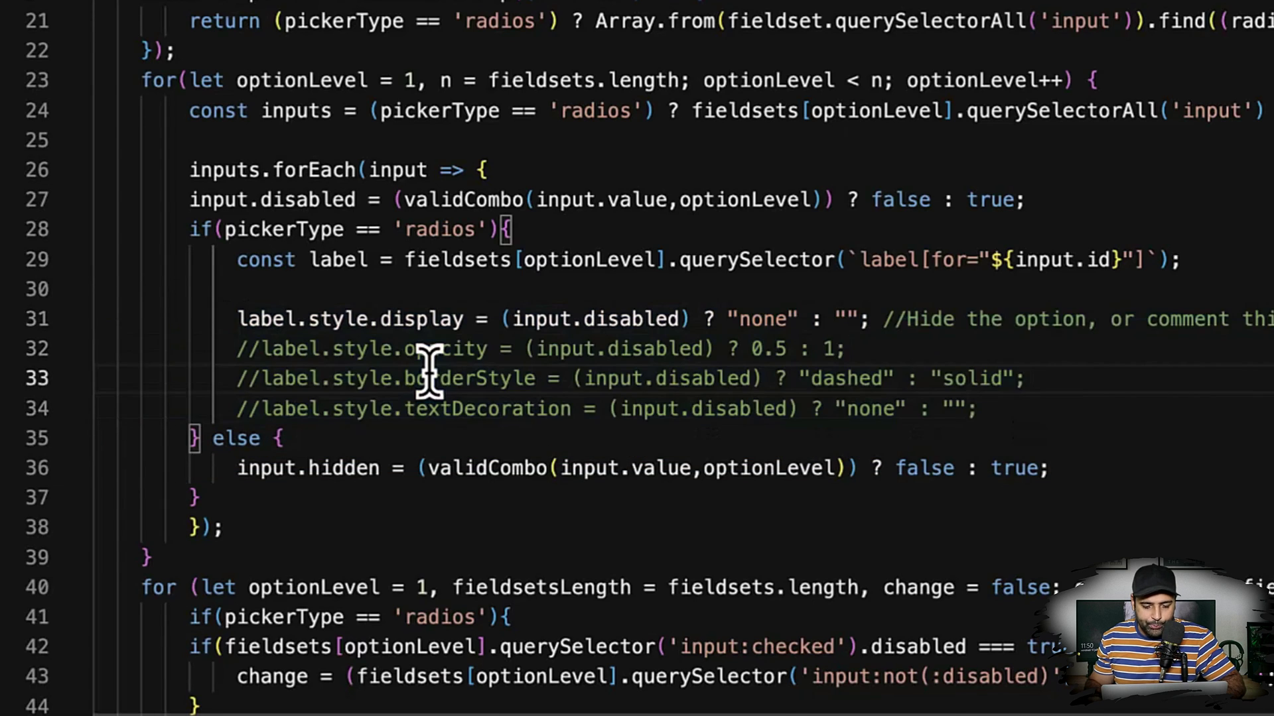
pyautogui.moveTo(227, 321); pyautogui.dragTo(874, 318)
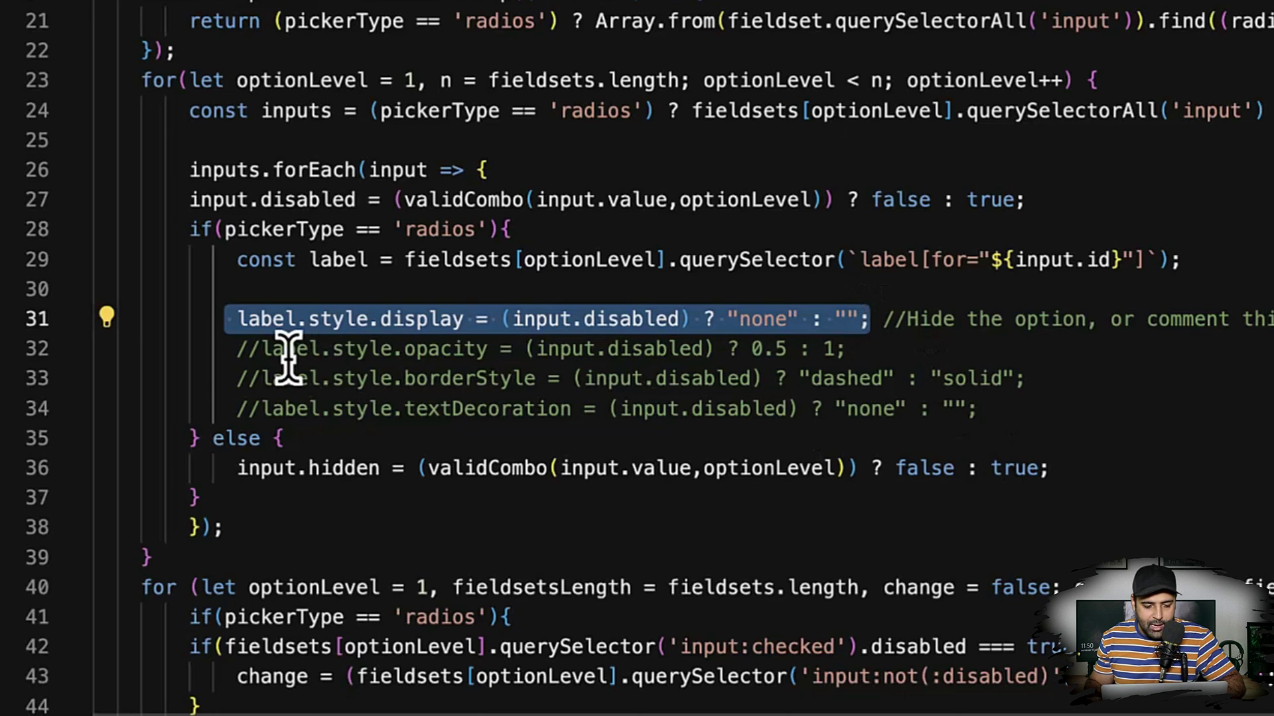
pyautogui.click(821, 348)
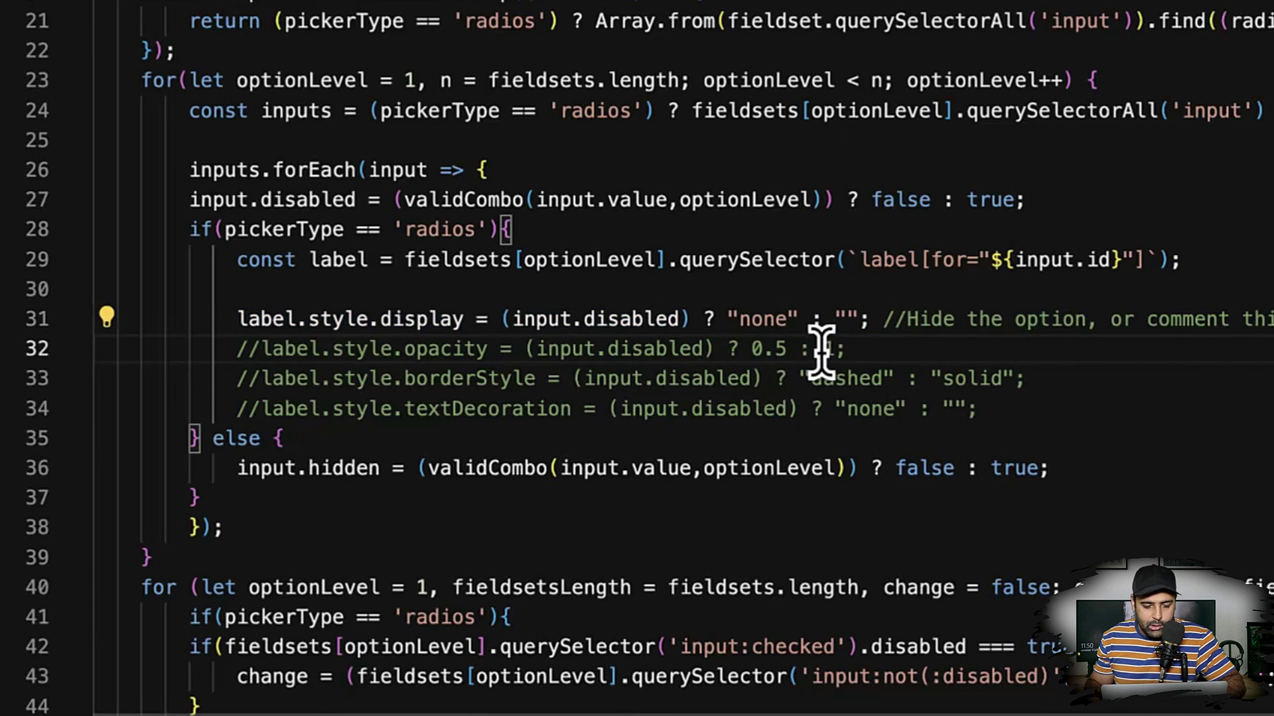
pyautogui.moveTo(786, 348); pyautogui.dragTo(273, 348)
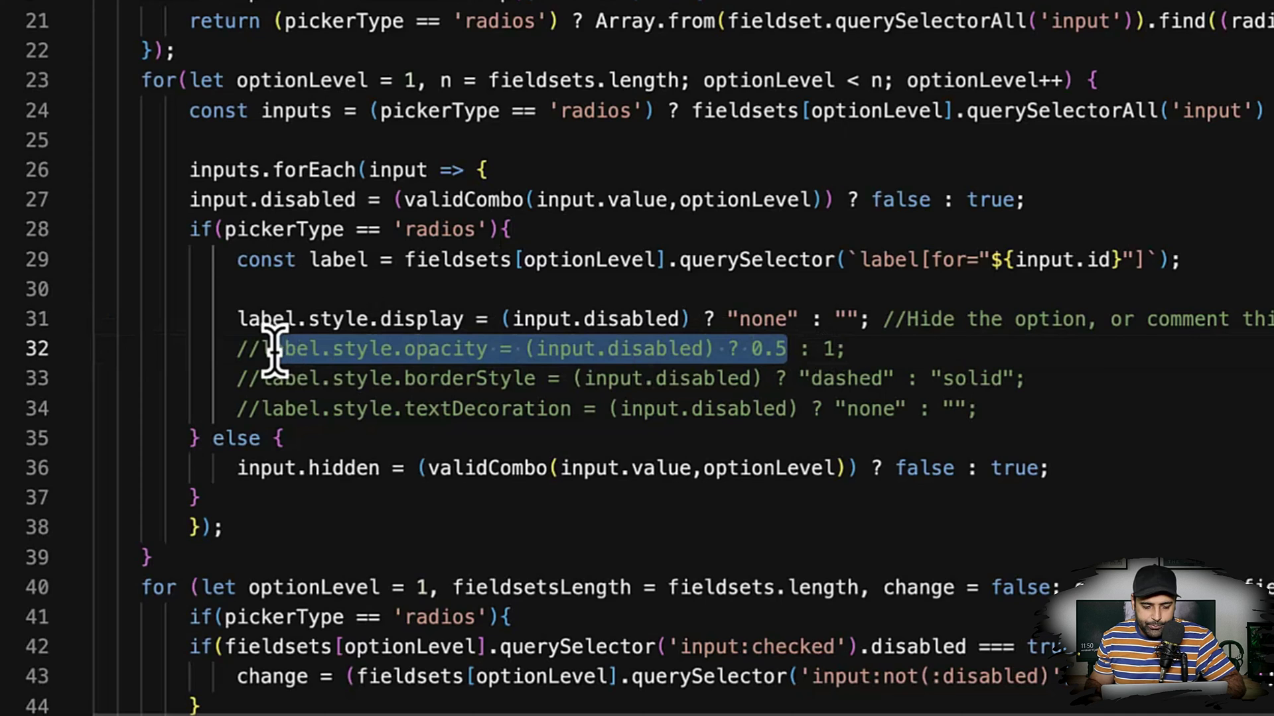
# Comment out the display-hiding line, uncomment the 0.5 opacity line, and select the whole script.
pyautogui.click(237, 319)
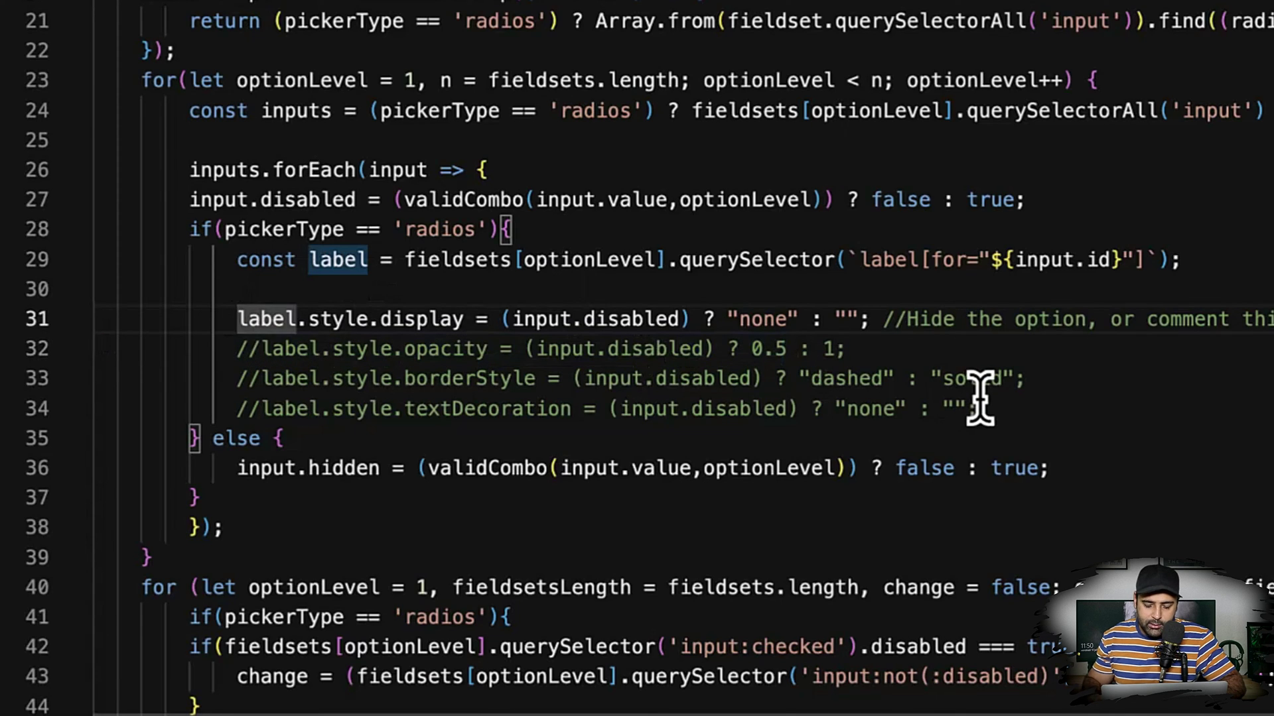
pyautogui.write('//')
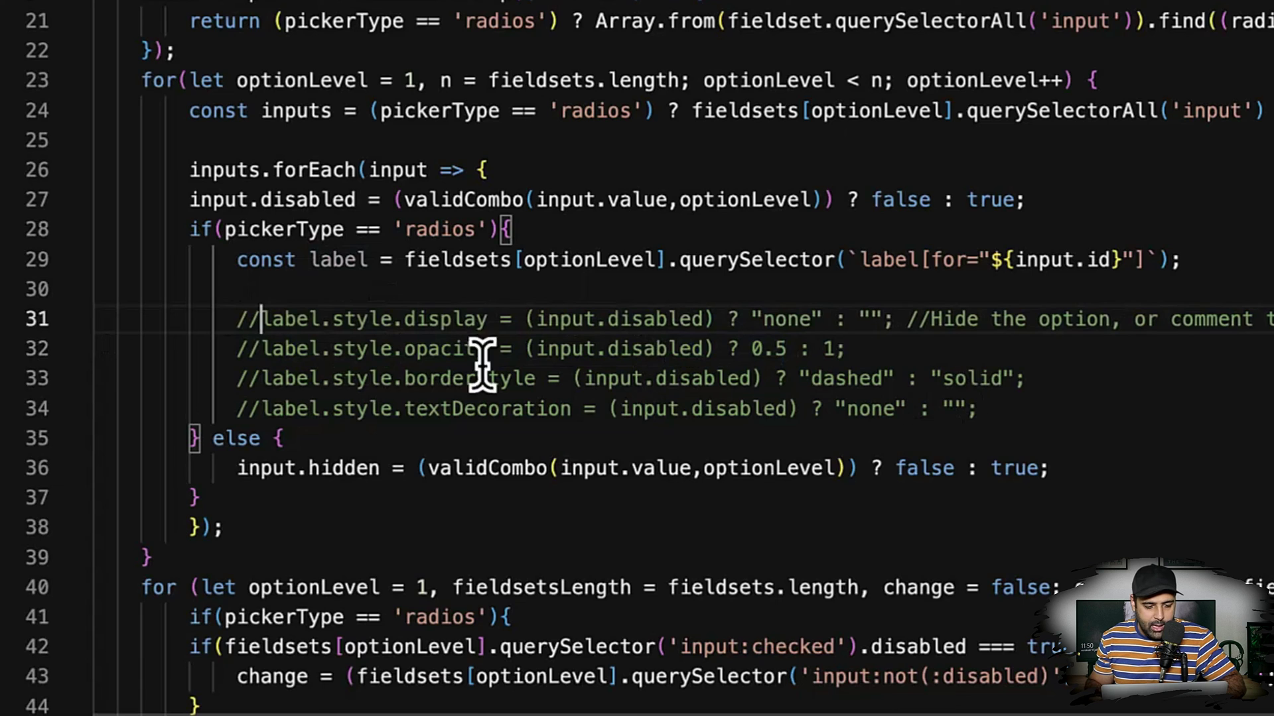
pyautogui.click(259, 349)
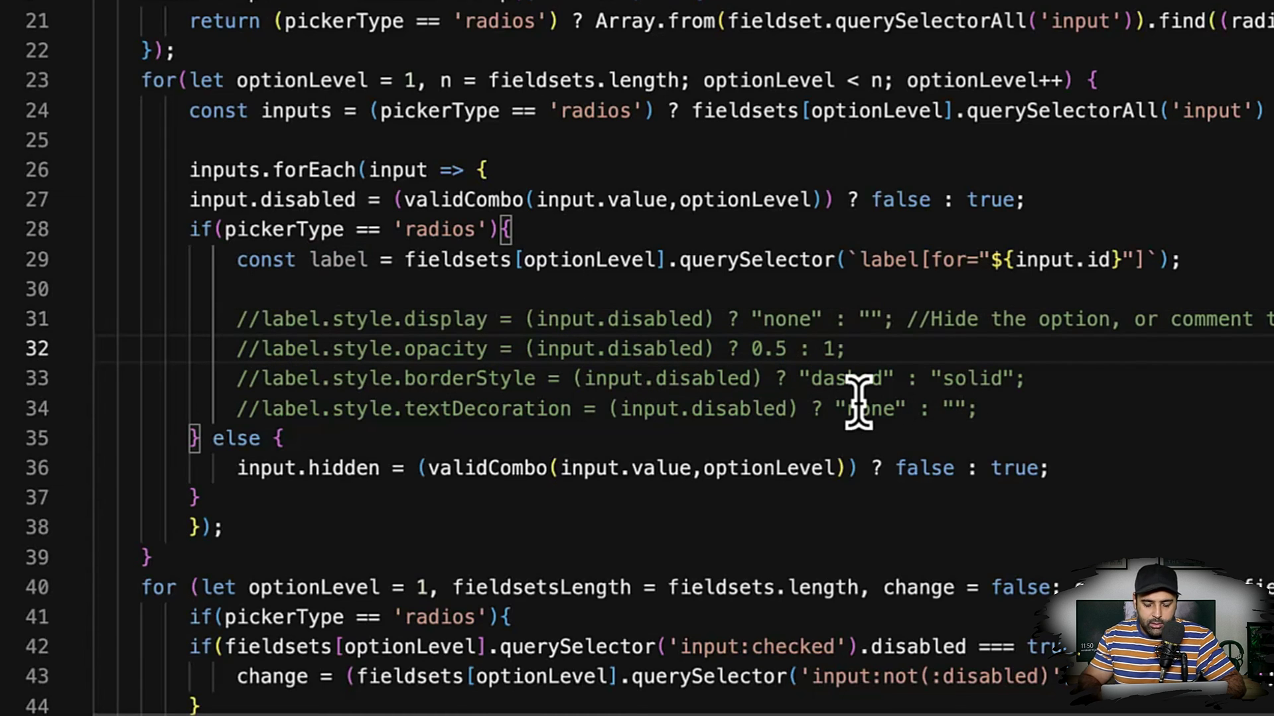
pyautogui.press('BackSpace')
pyautogui.press('BackSpace')
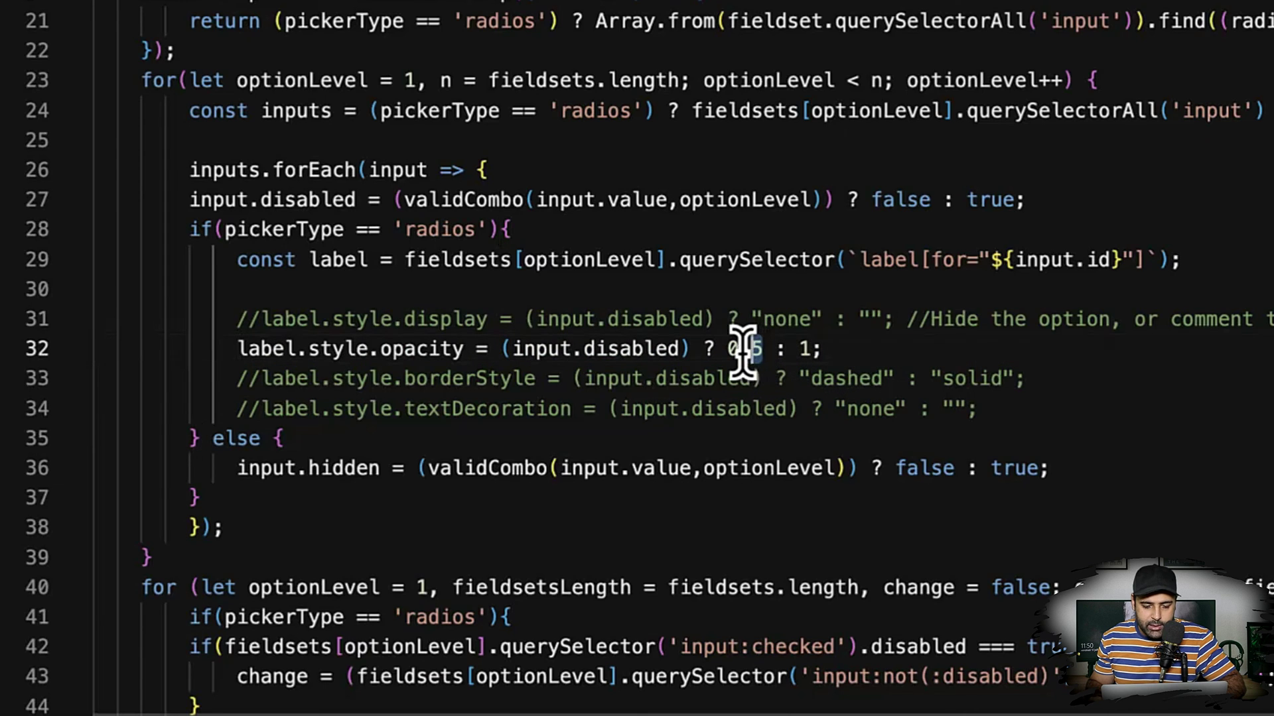
pyautogui.click(750, 413)
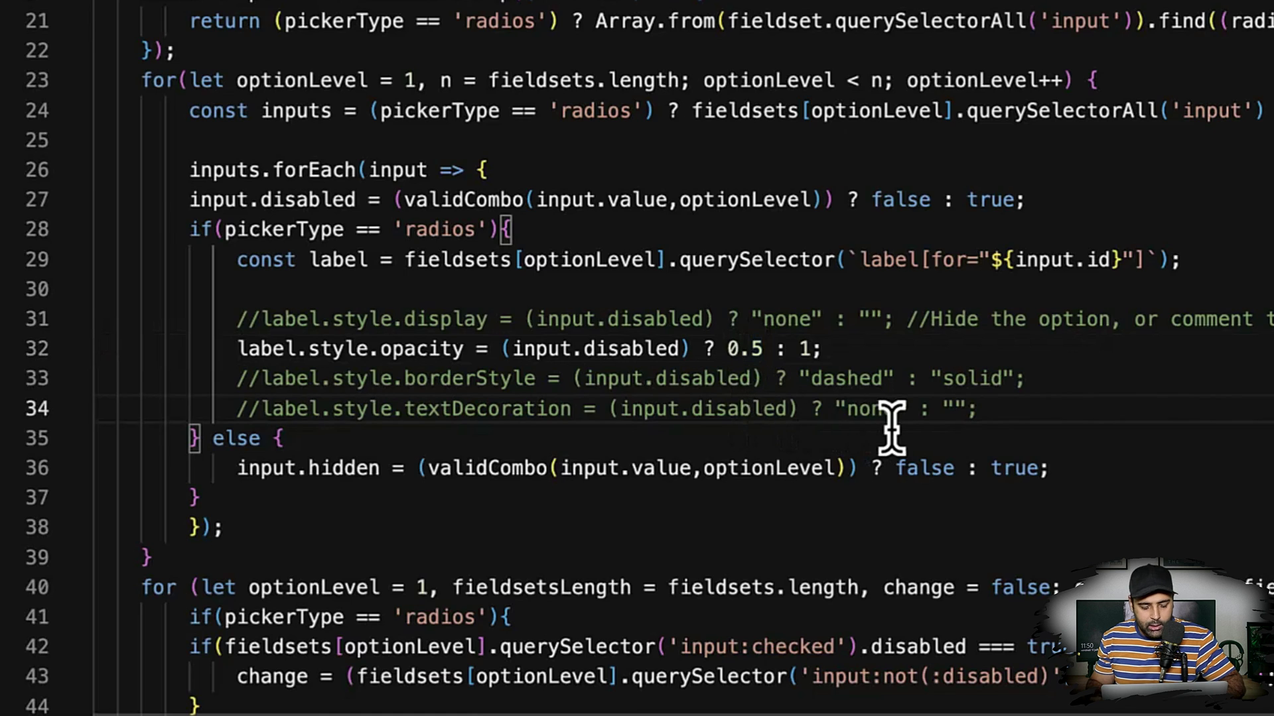
pyautogui.press('super+a')
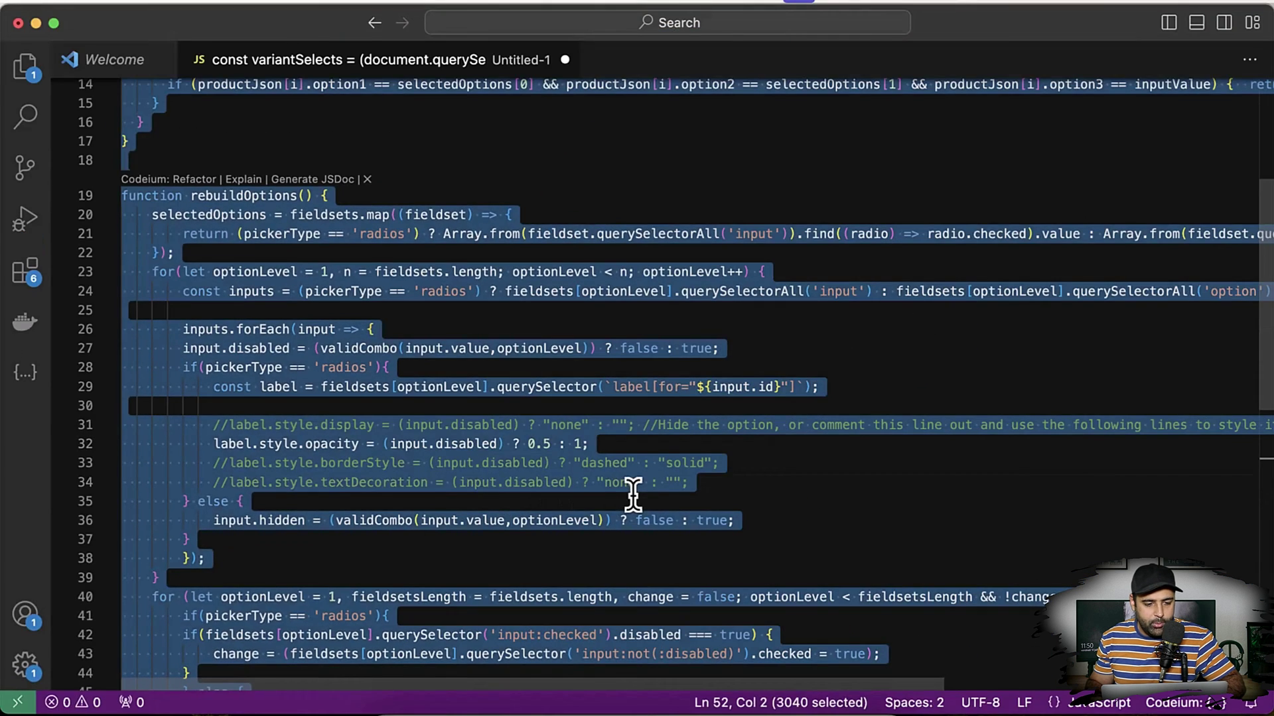
pyautogui.press('super+Tab')
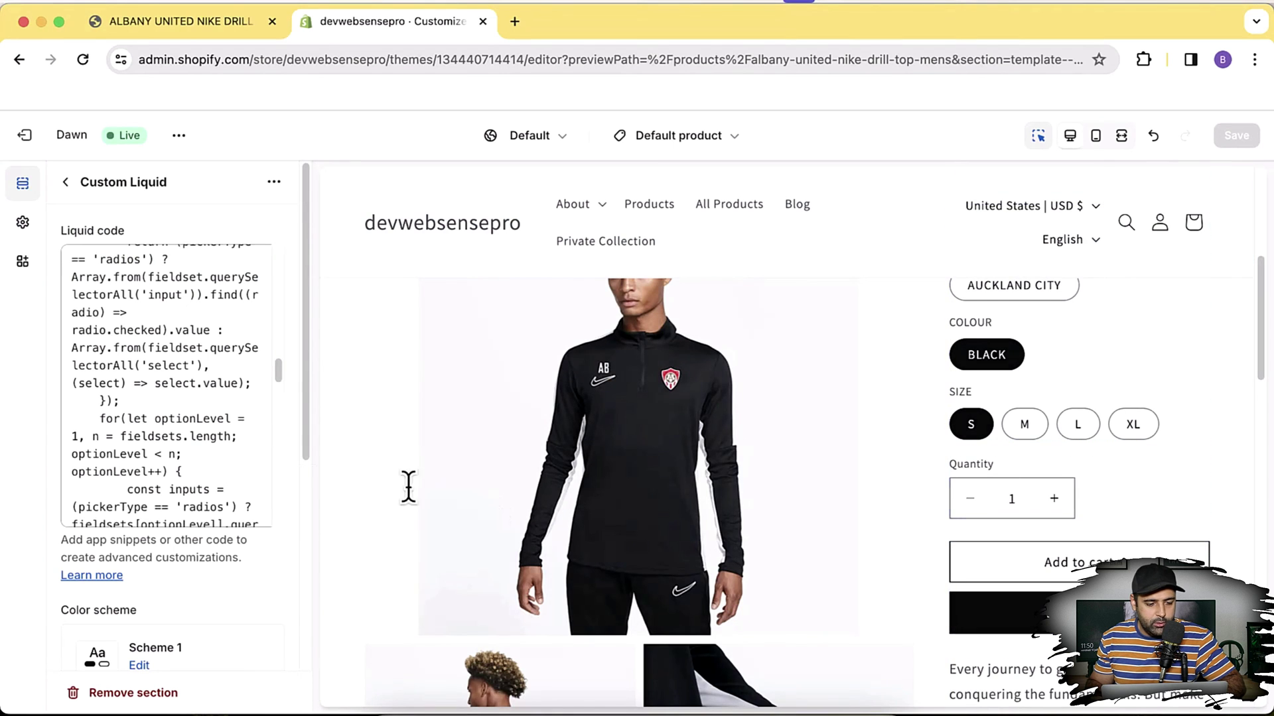
# Replace the Custom Liquid code with the updated opacity script and save the section.
pyautogui.scroll(10, 233, 476)
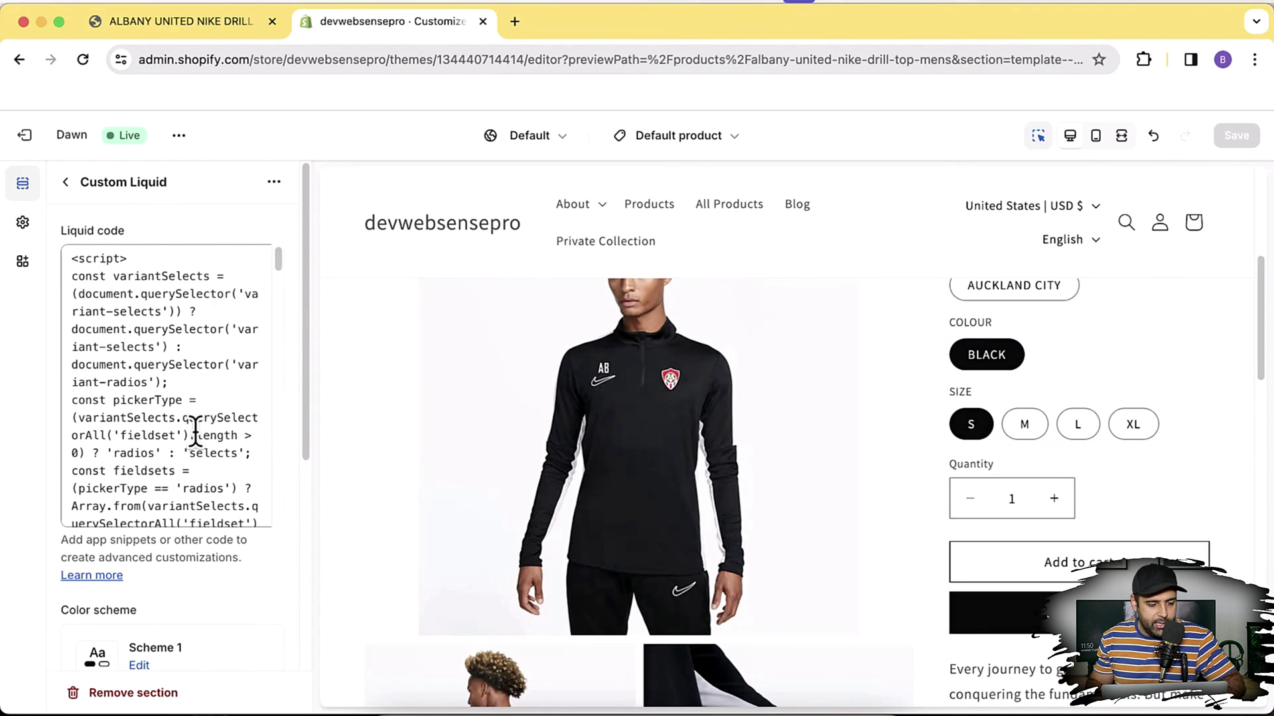
pyautogui.moveTo(70, 262); pyautogui.dragTo(239, 550)
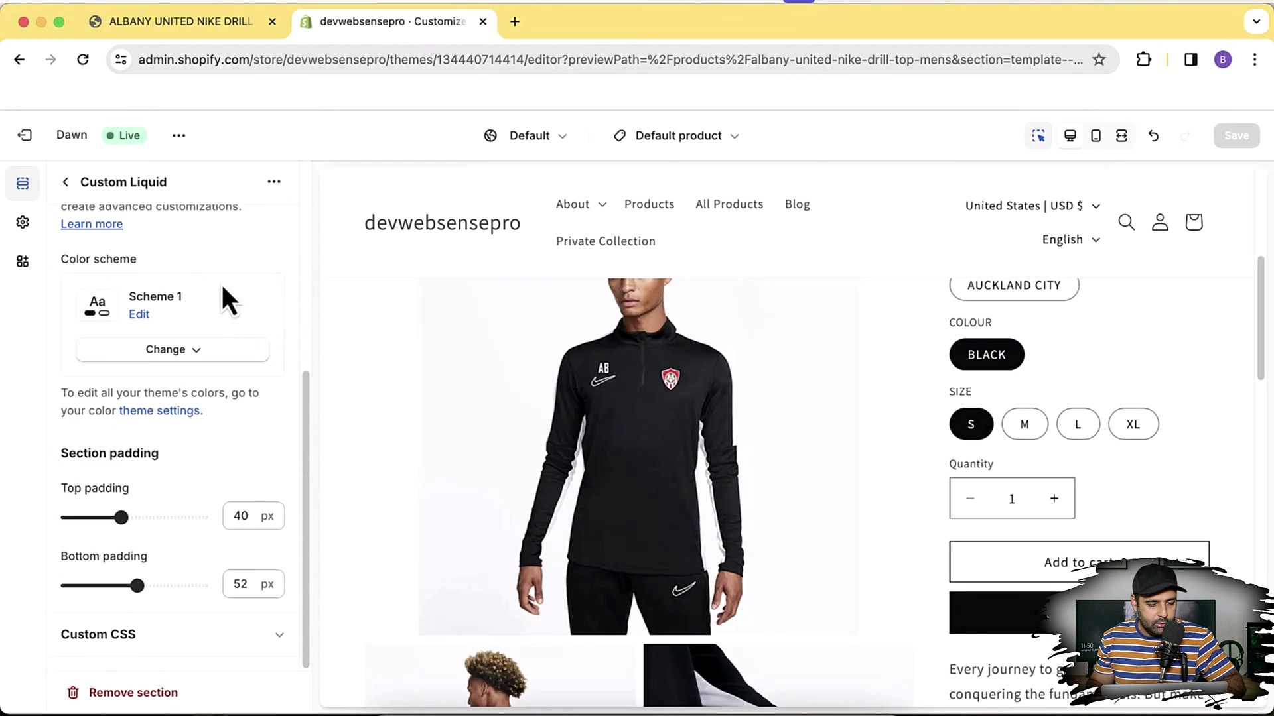
pyautogui.scroll(5, 221, 285)
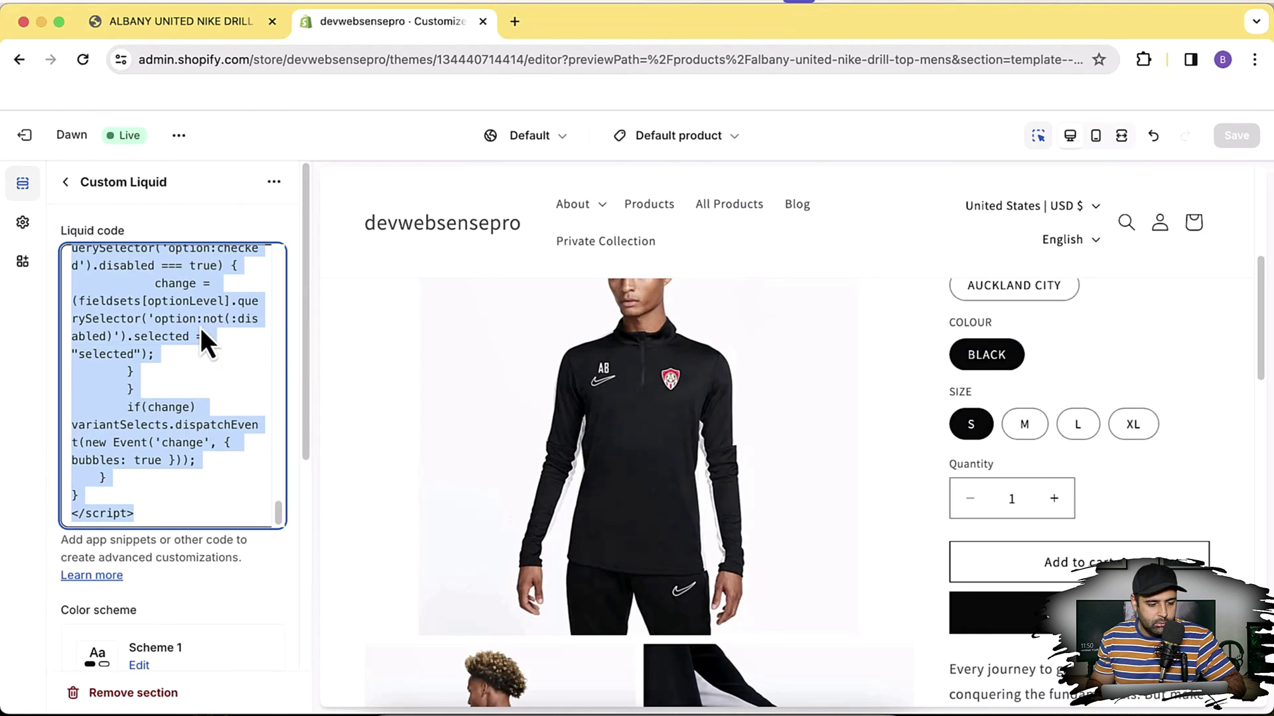
pyautogui.click(114, 496)
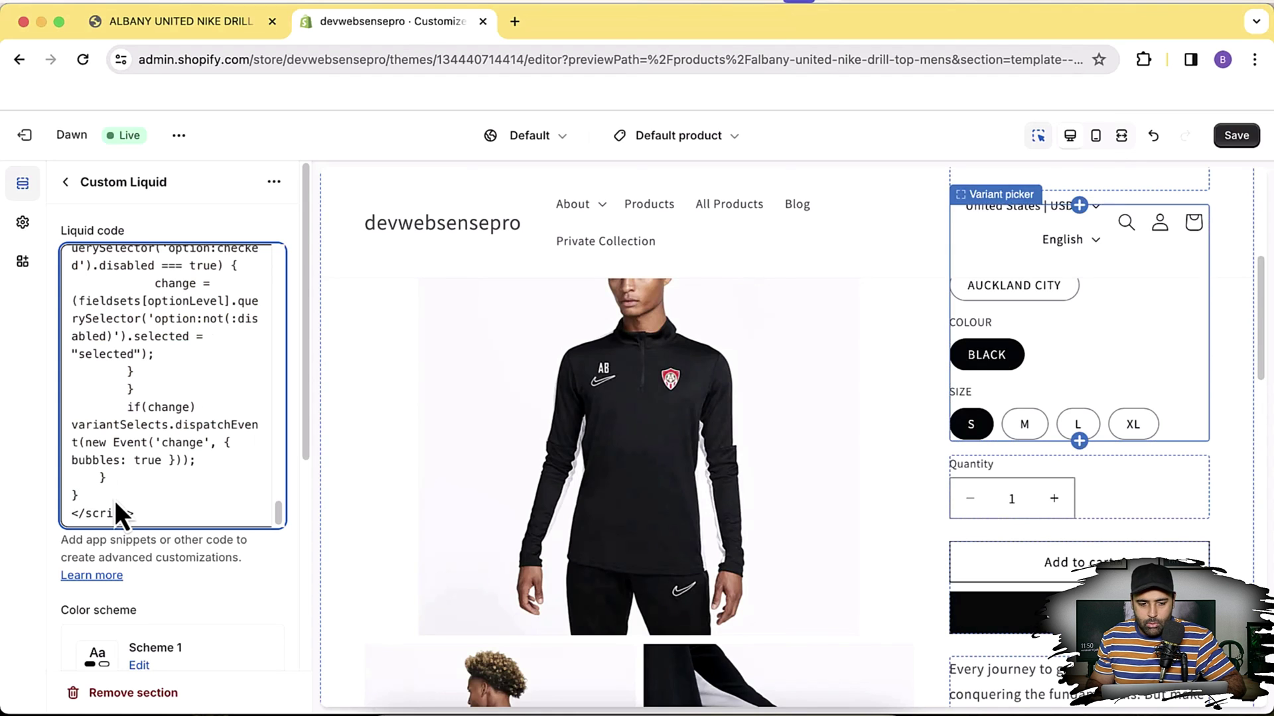
pyautogui.click(1236, 136)
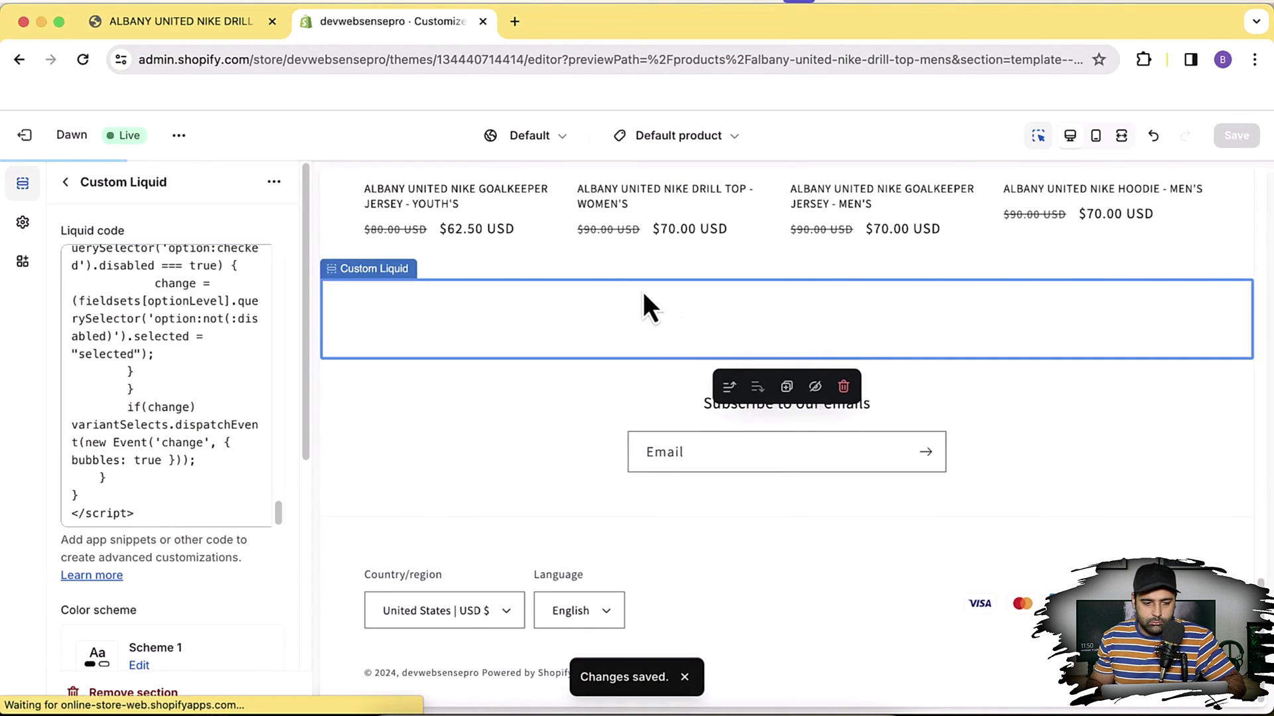
pyautogui.click(179, 136)
# Open the live store's Albany United Nike Drill Top product in a new tab and choose Auckland City.
pyautogui.click(130, 306)
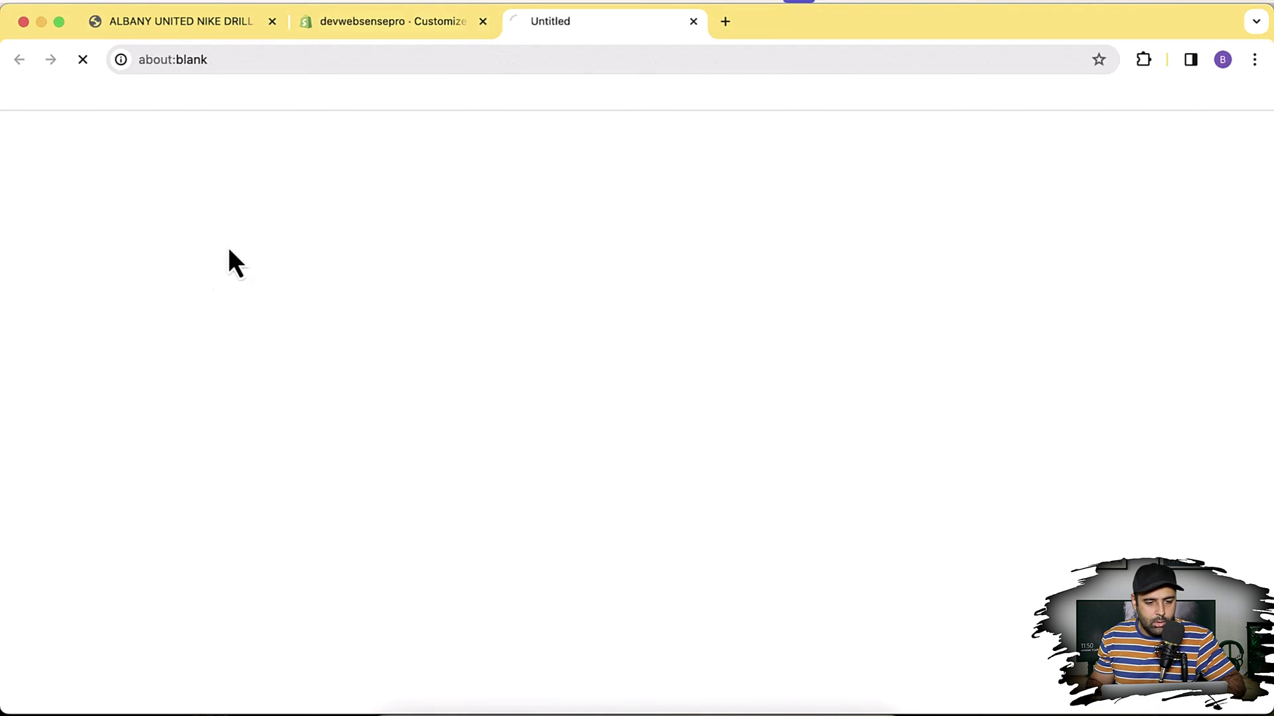
pyautogui.moveTo(563, 38); pyautogui.dragTo(438, 39)
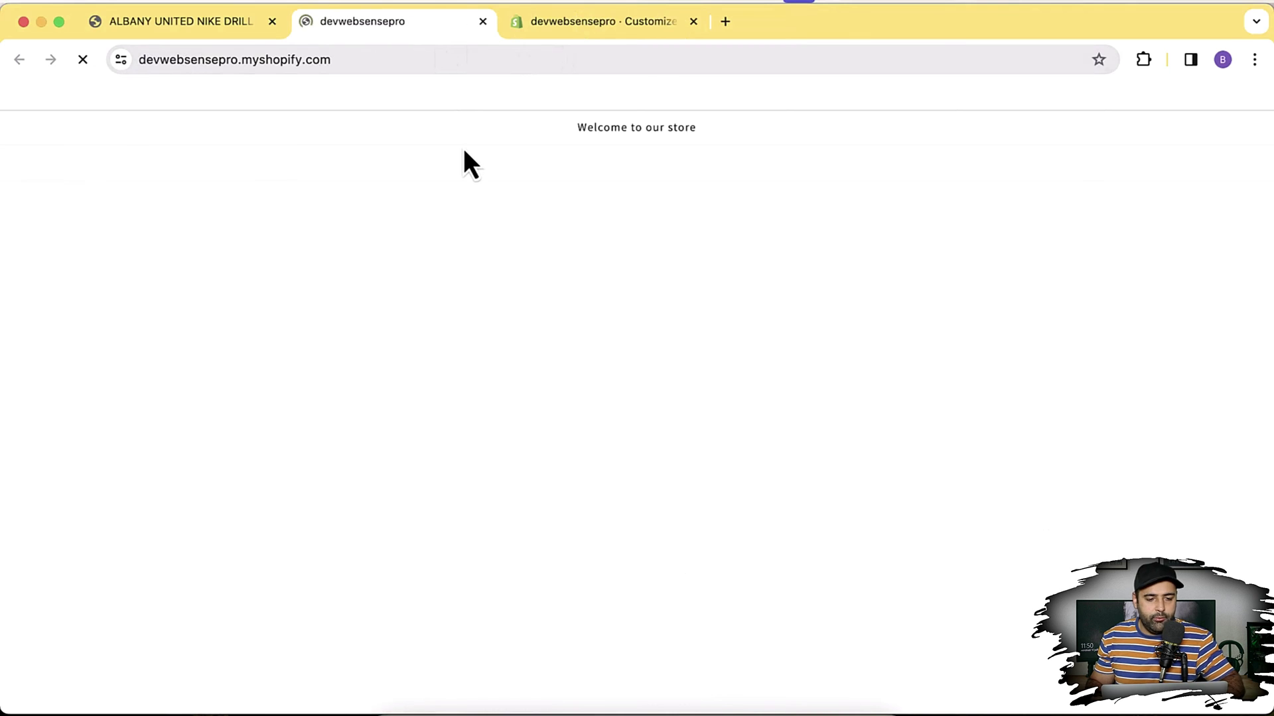
pyautogui.scroll(-10, 417, 205)
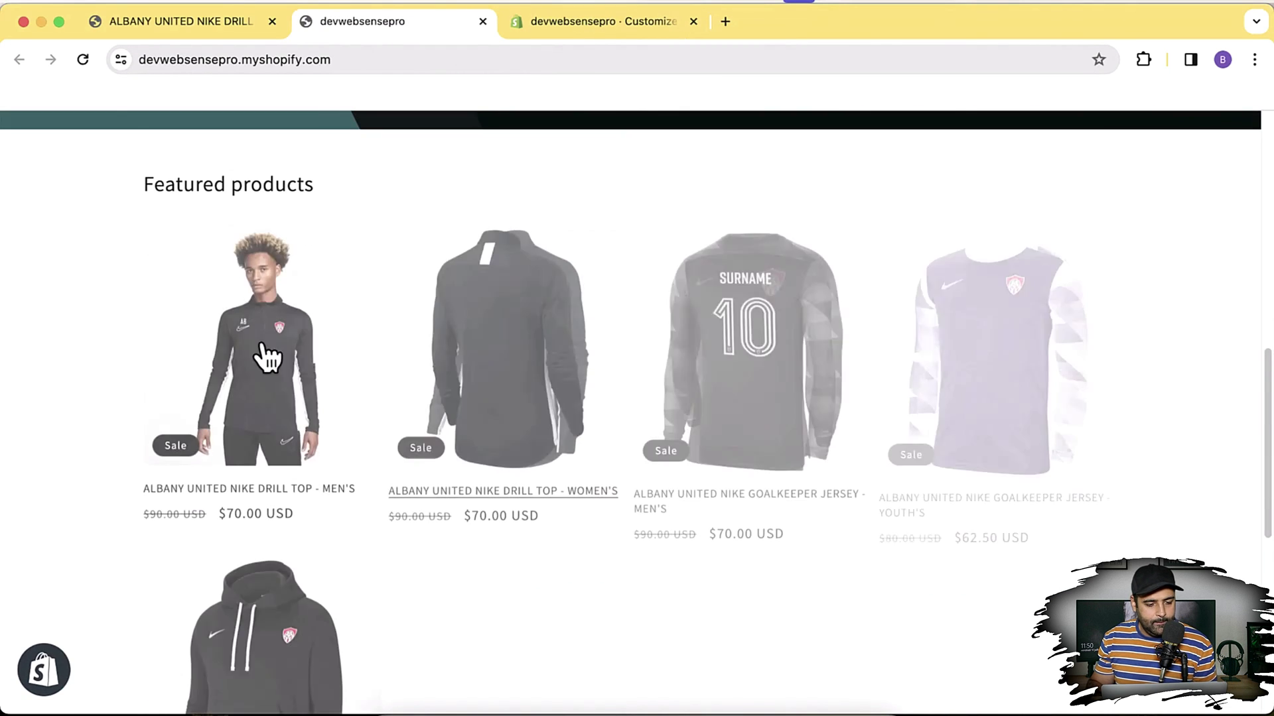
pyautogui.click(255, 371)
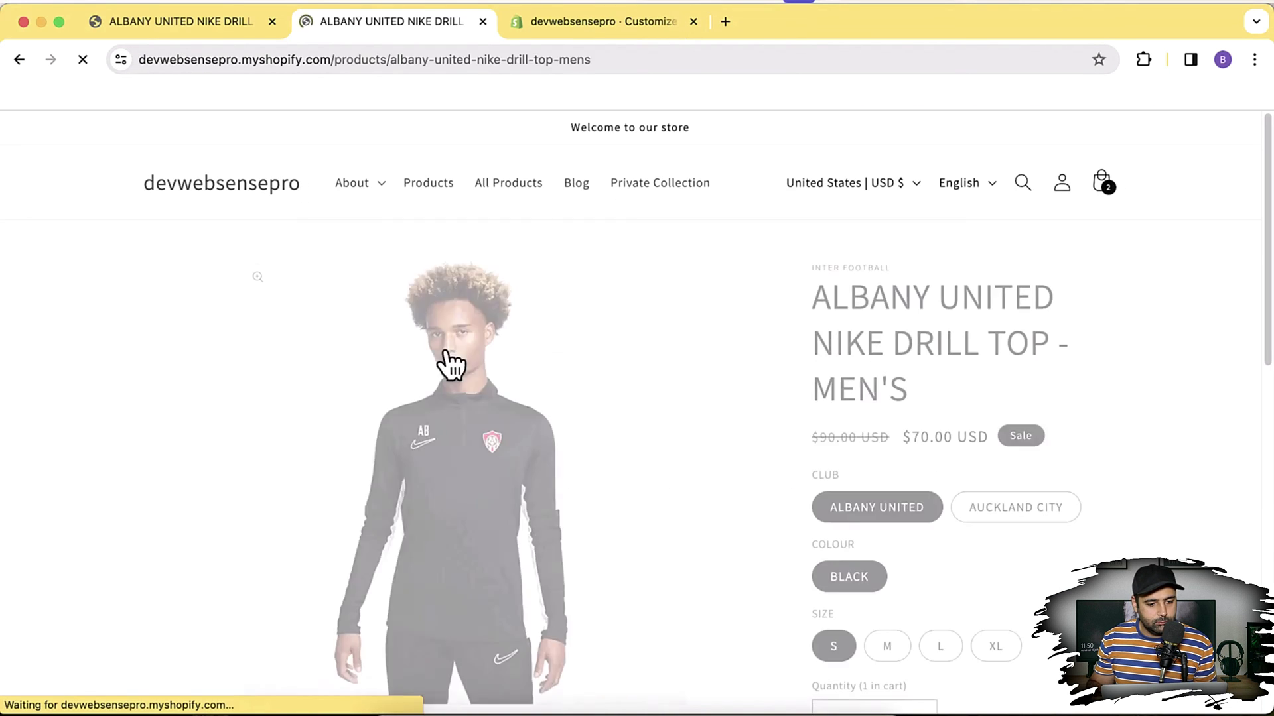
pyautogui.scroll(-1, 1149, 333)
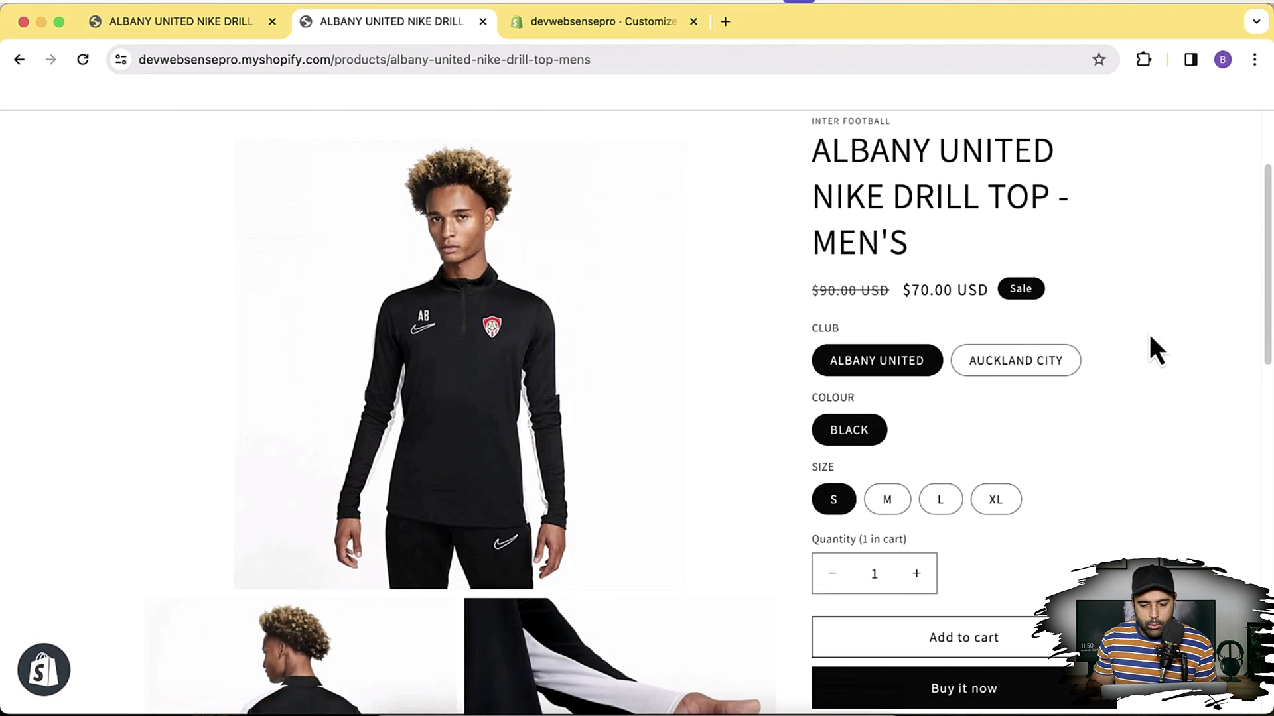
pyautogui.click(1030, 362)
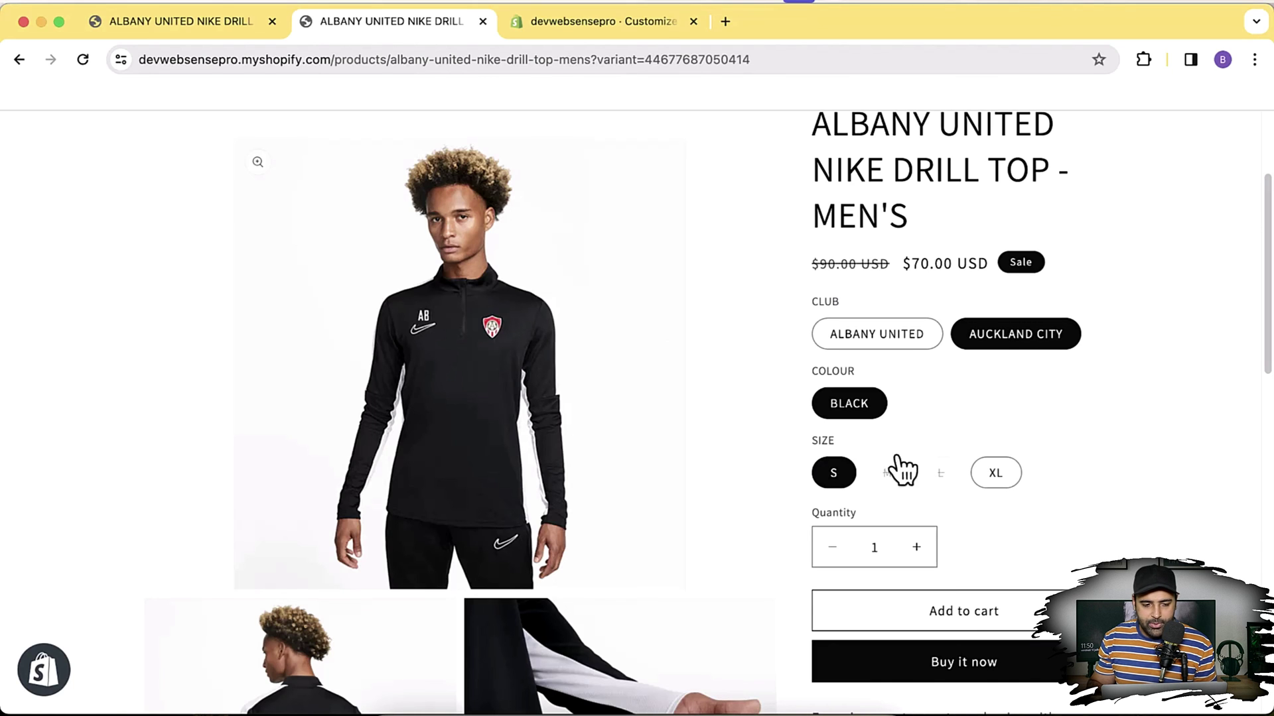
# Compare the preview and live product tabs, then return to the theme editor.
pyautogui.click(197, 34)
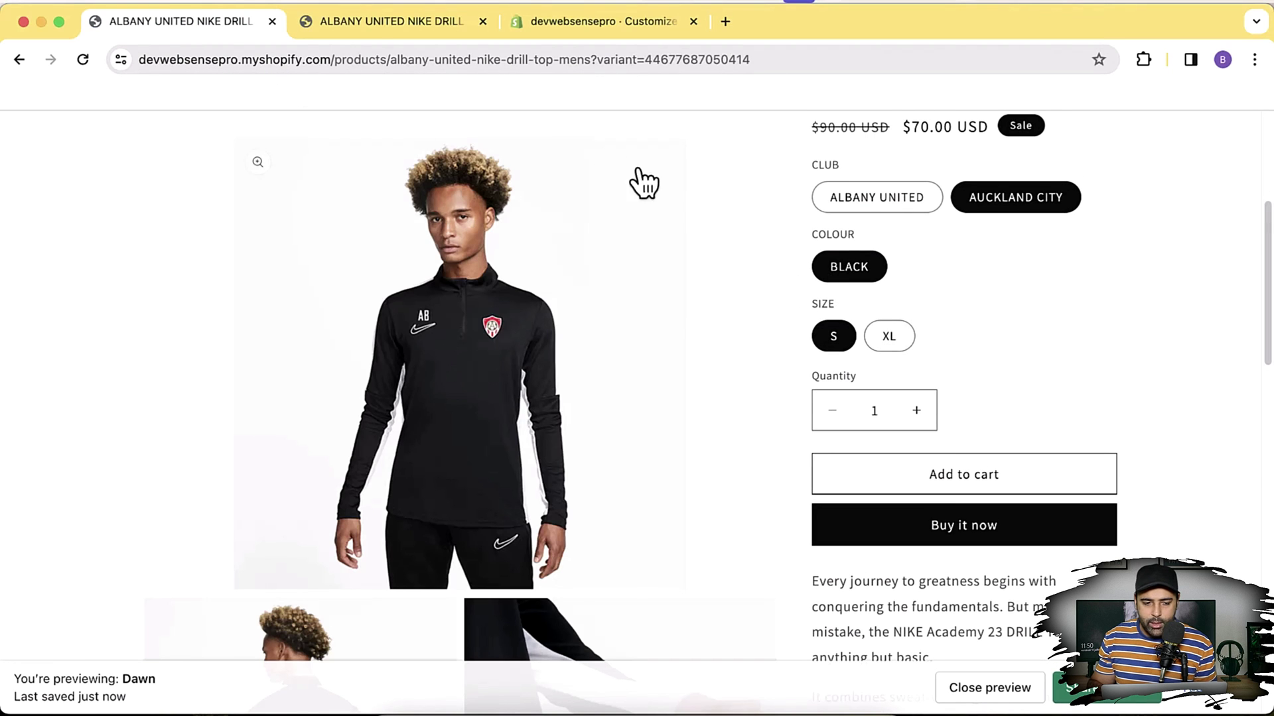
pyautogui.click(390, 33)
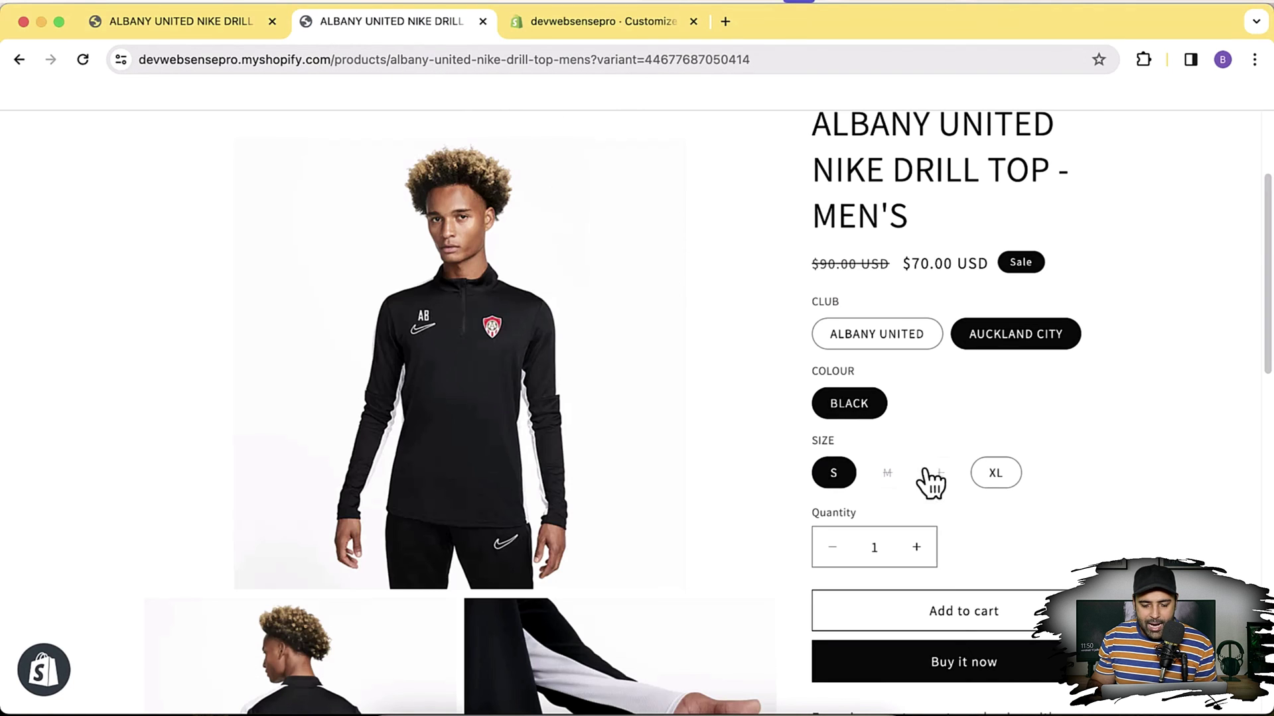
pyautogui.click(607, 32)
# Delete the script body from Custom Liquid, leaving only empty script tags, and save the theme.
pyautogui.scroll(10, 213, 464)
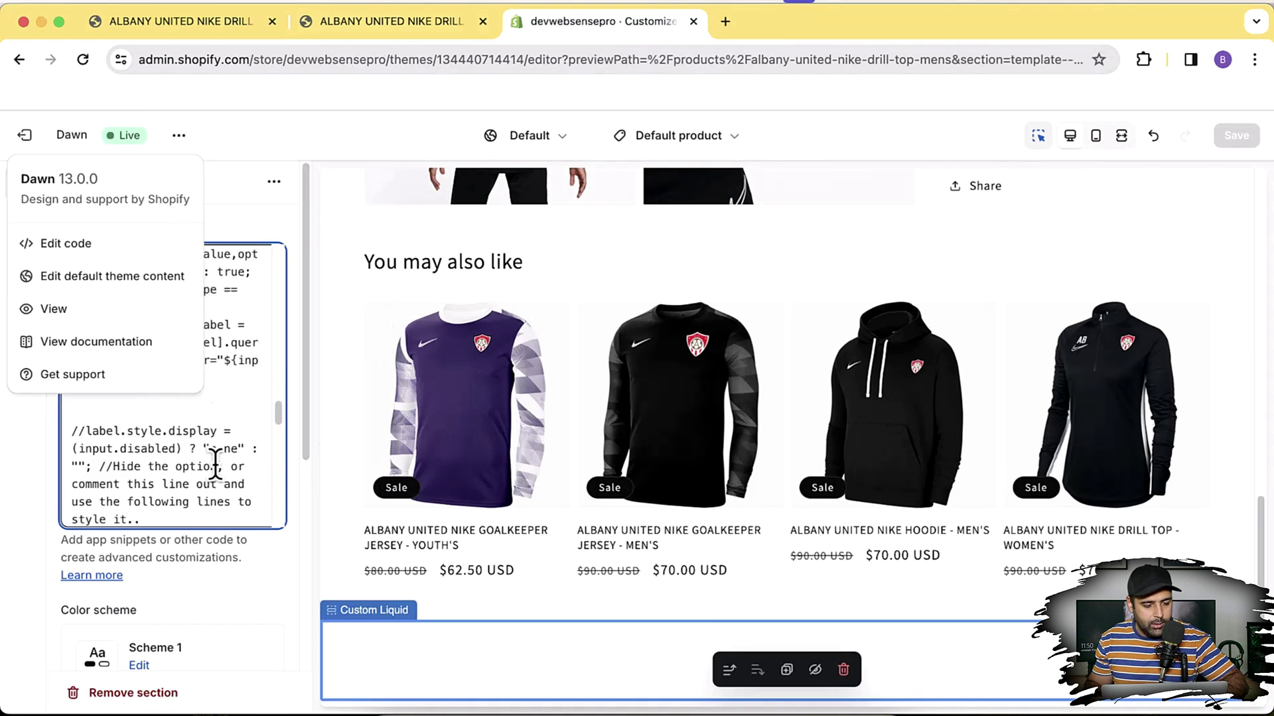
pyautogui.click(259, 395)
pyautogui.scroll(10, 144, 308)
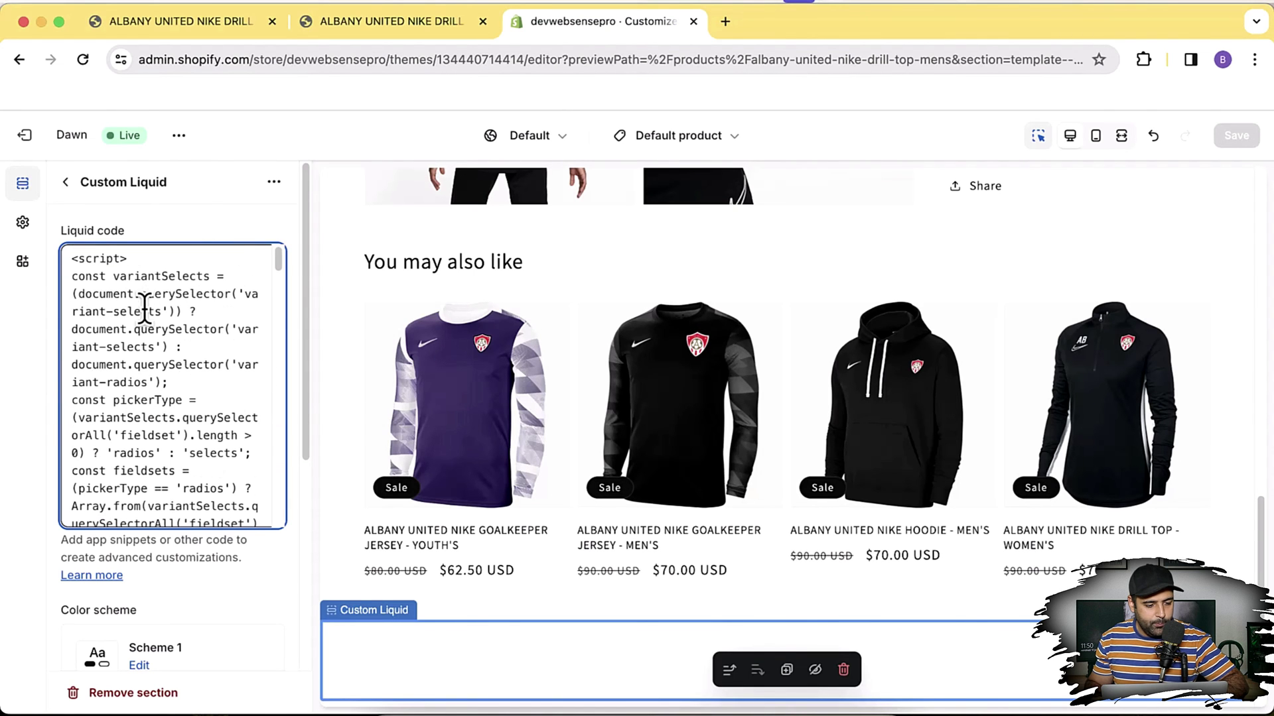
pyautogui.press('super+a')
pyautogui.scroll(-15, 213, 455)
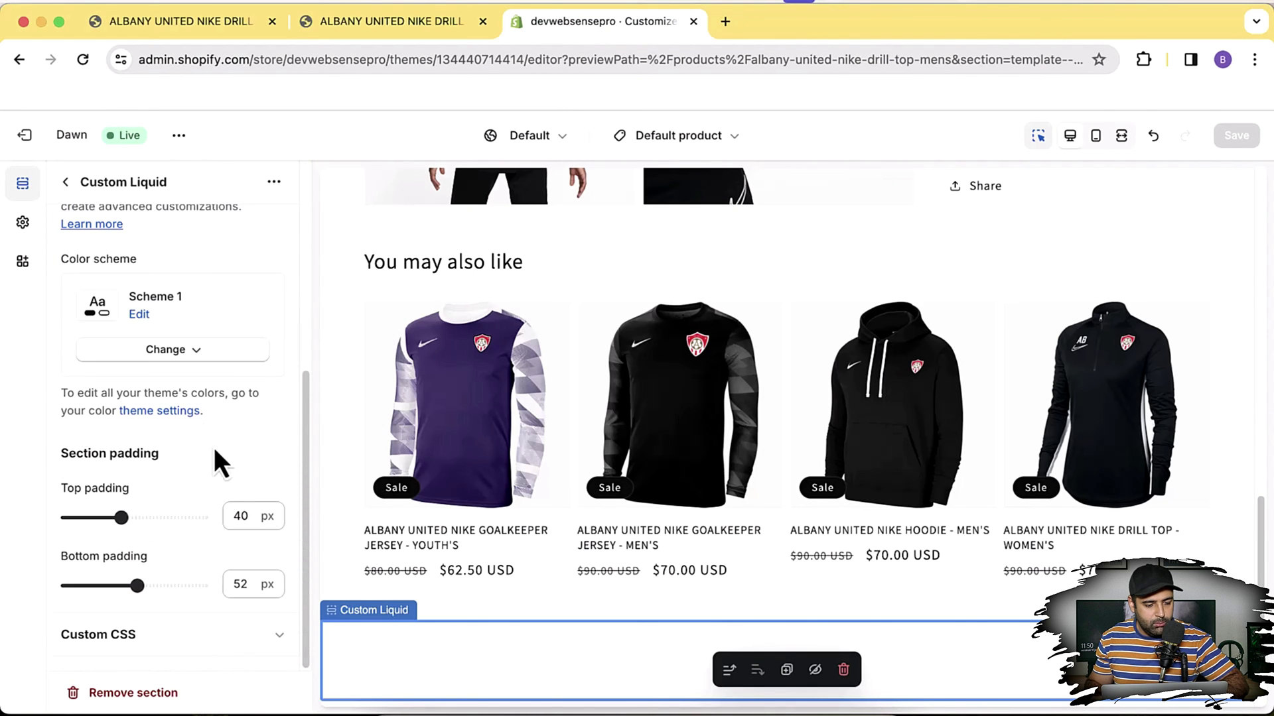
pyautogui.scroll(5, 233, 440)
pyautogui.keyDown('shift'); pyautogui.click(135, 490); pyautogui.keyUp('shift')
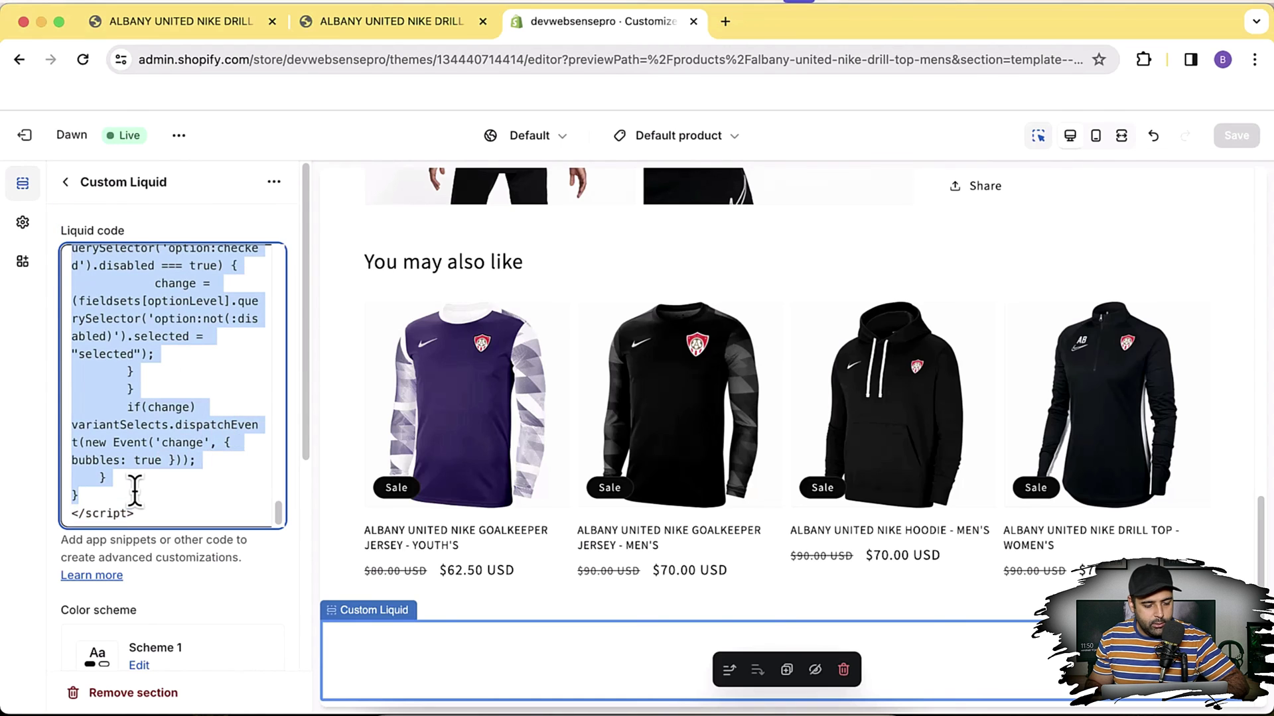
pyautogui.press('BackSpace')
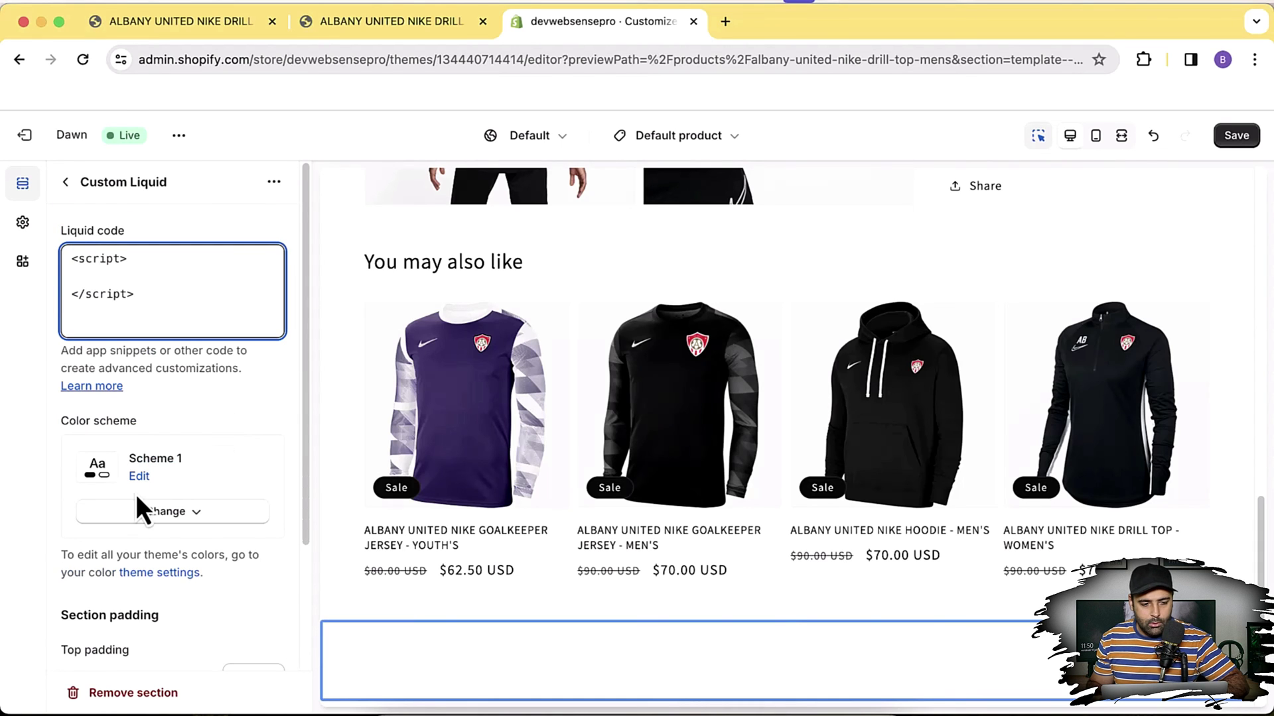
pyautogui.click(1238, 138)
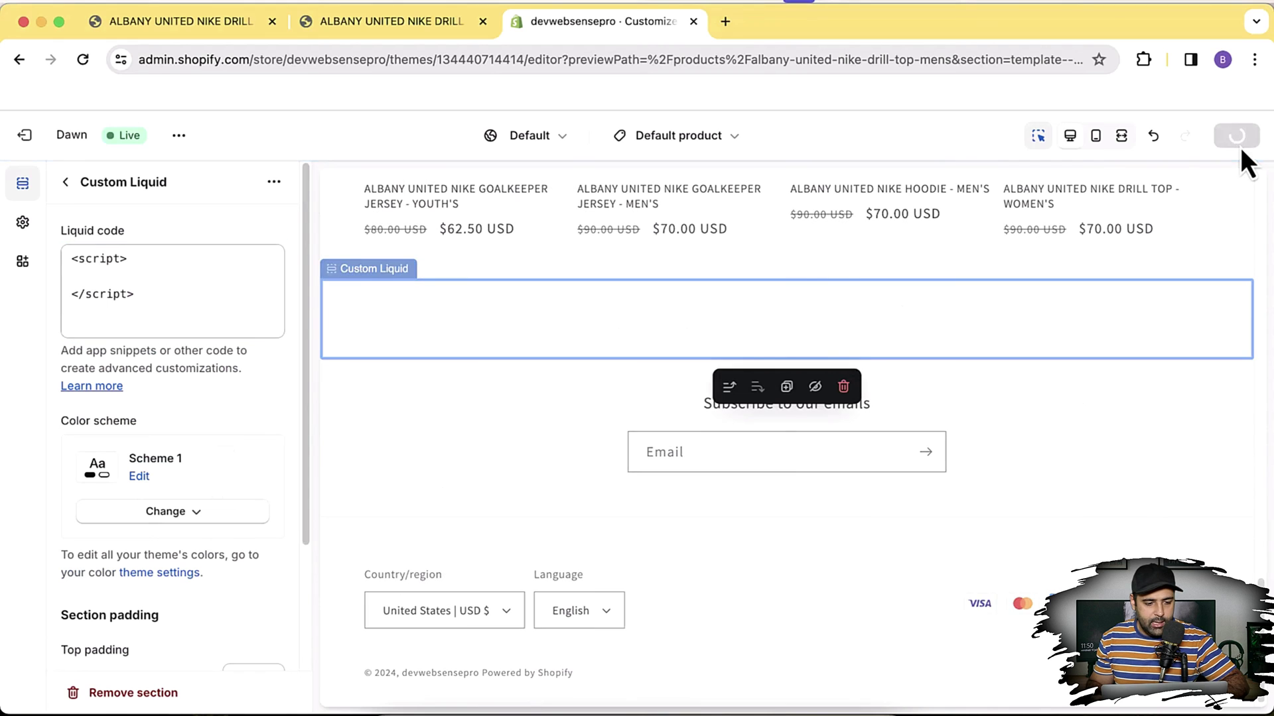
pyautogui.click(178, 135)
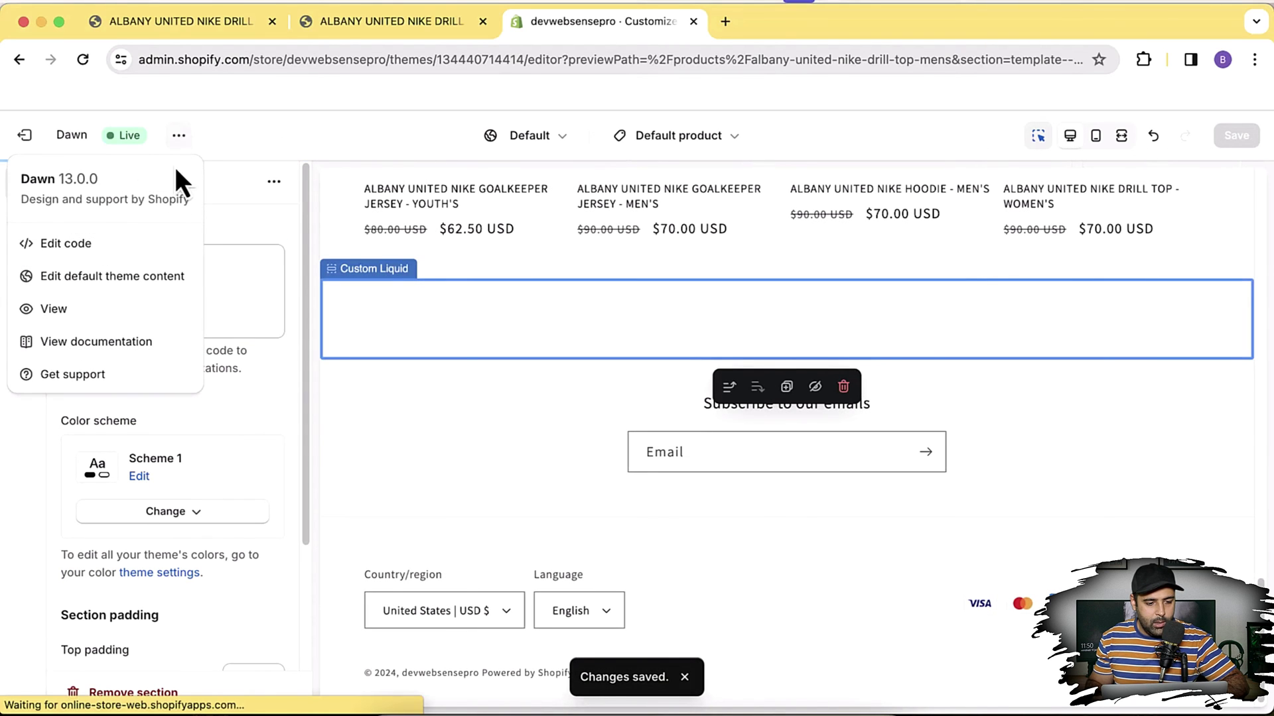
# Open the live store in a new tab, go to the men's drill top, and choose Auckland City.
pyautogui.click(54, 309)
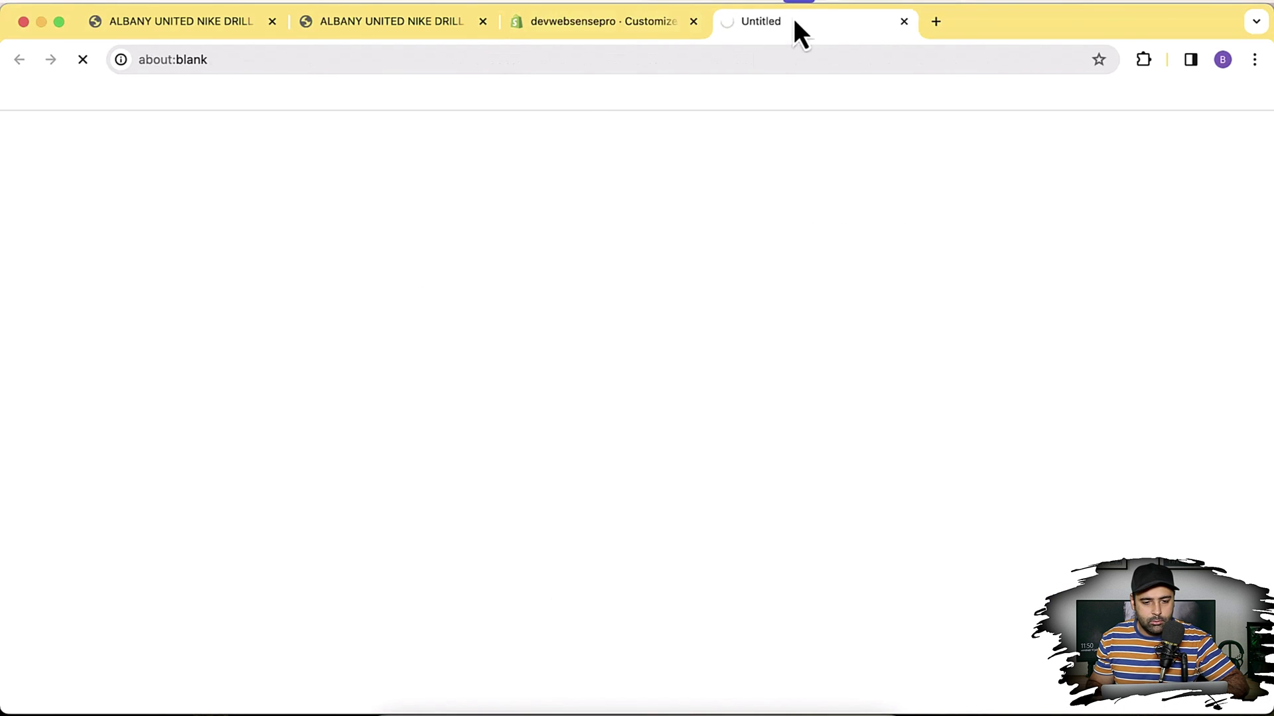
pyautogui.moveTo(793, 18); pyautogui.dragTo(587, 20)
pyautogui.scroll(-5, 703, 219)
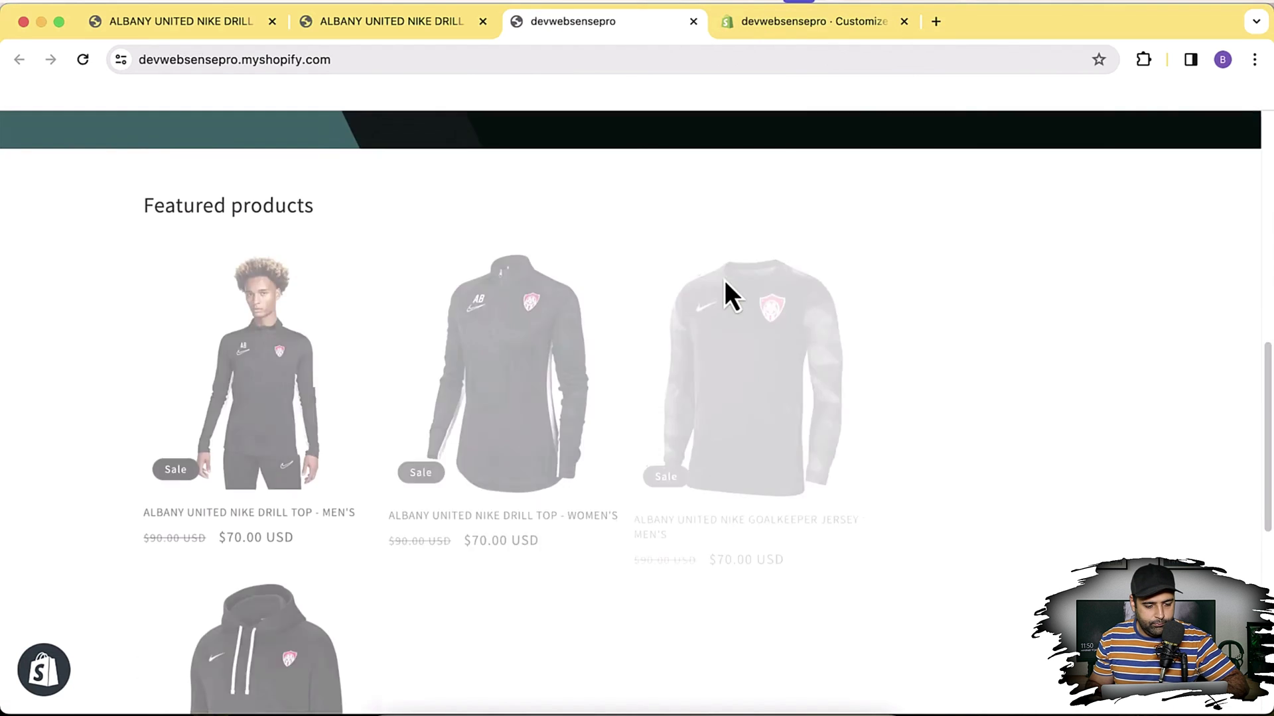
pyautogui.scroll(-1, 725, 282)
pyautogui.click(259, 413)
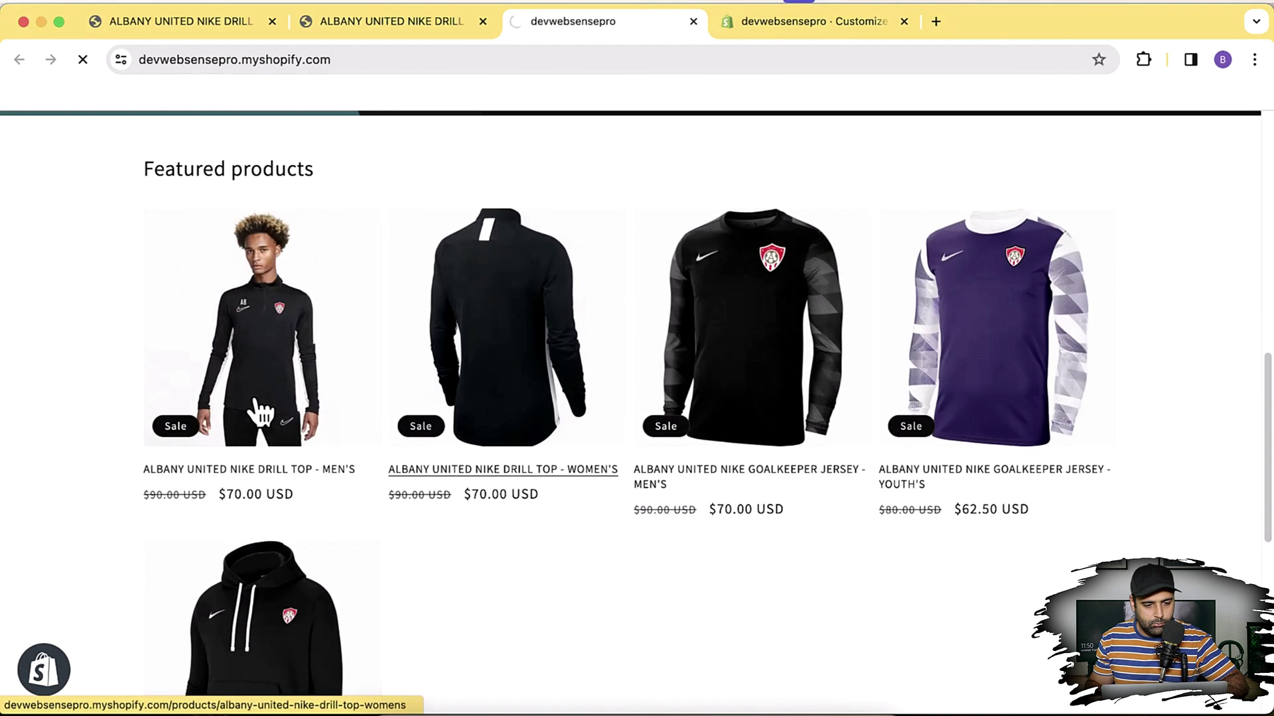
pyautogui.scroll(-4, 1170, 279)
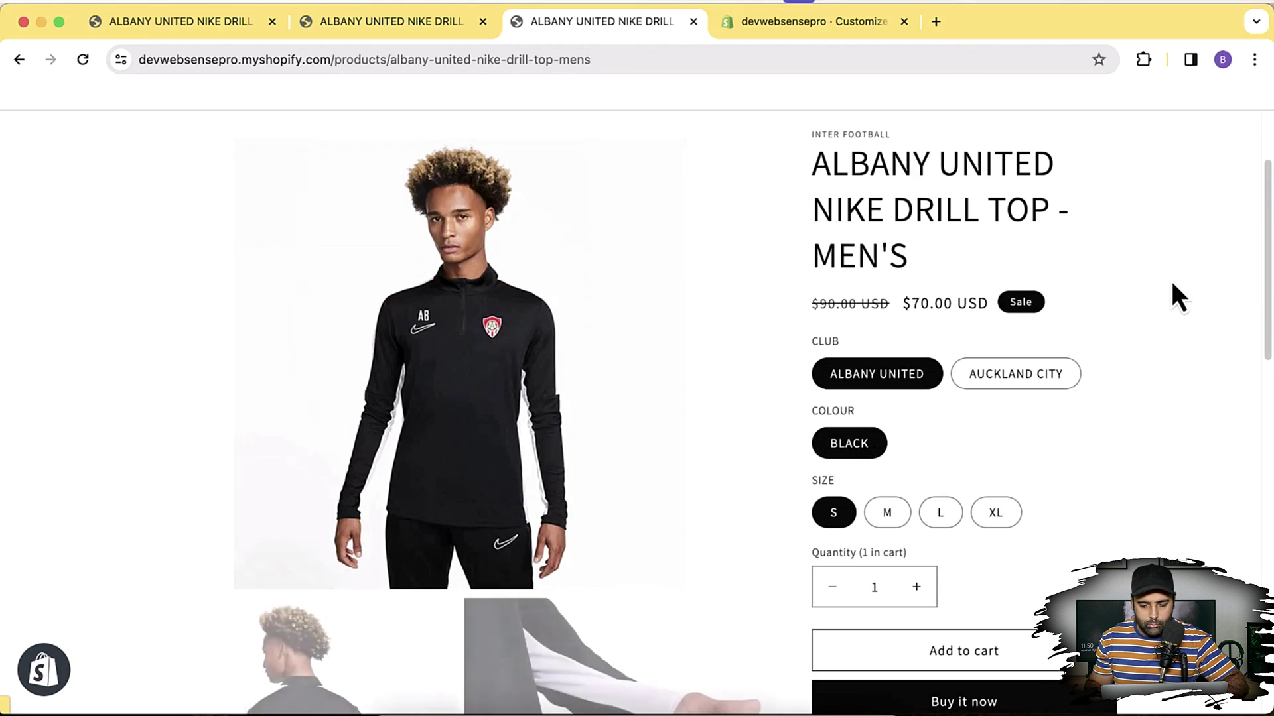
pyautogui.click(1000, 232)
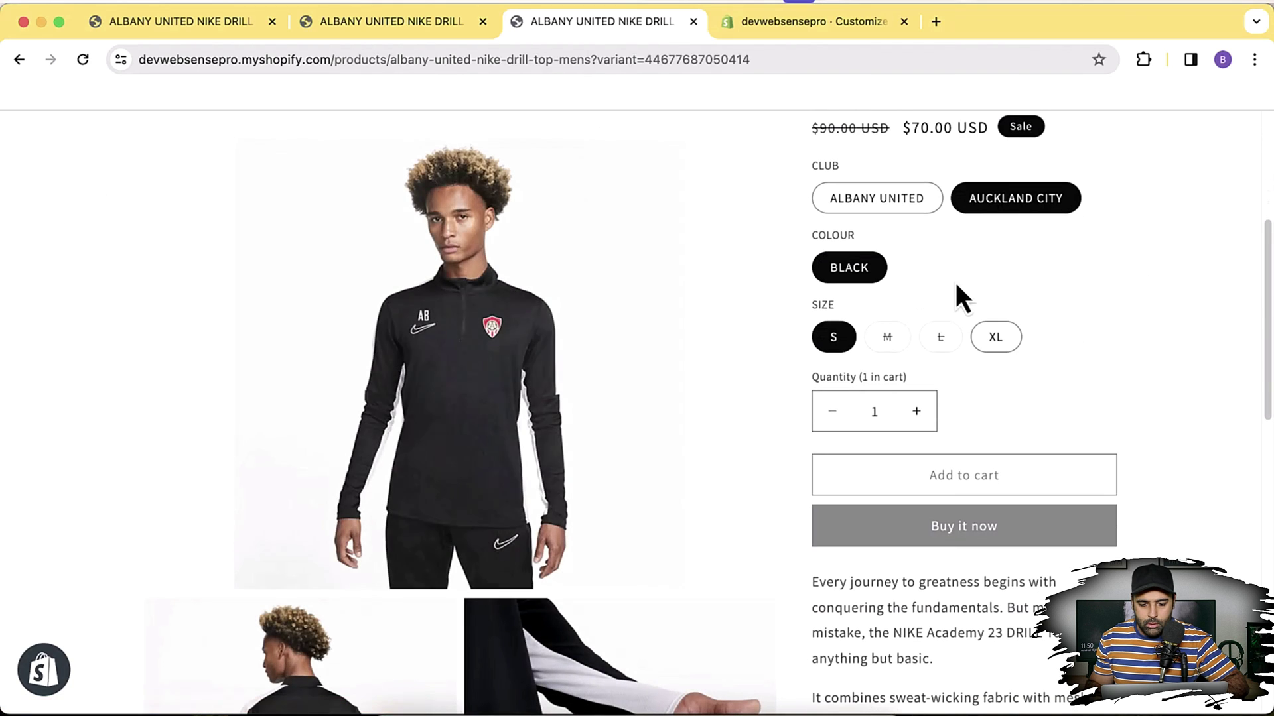
# Check that sizes M and L are unavailable, leave M selected, and move this tab first.
pyautogui.click(894, 341)
pyautogui.scroll(-1, 905, 355)
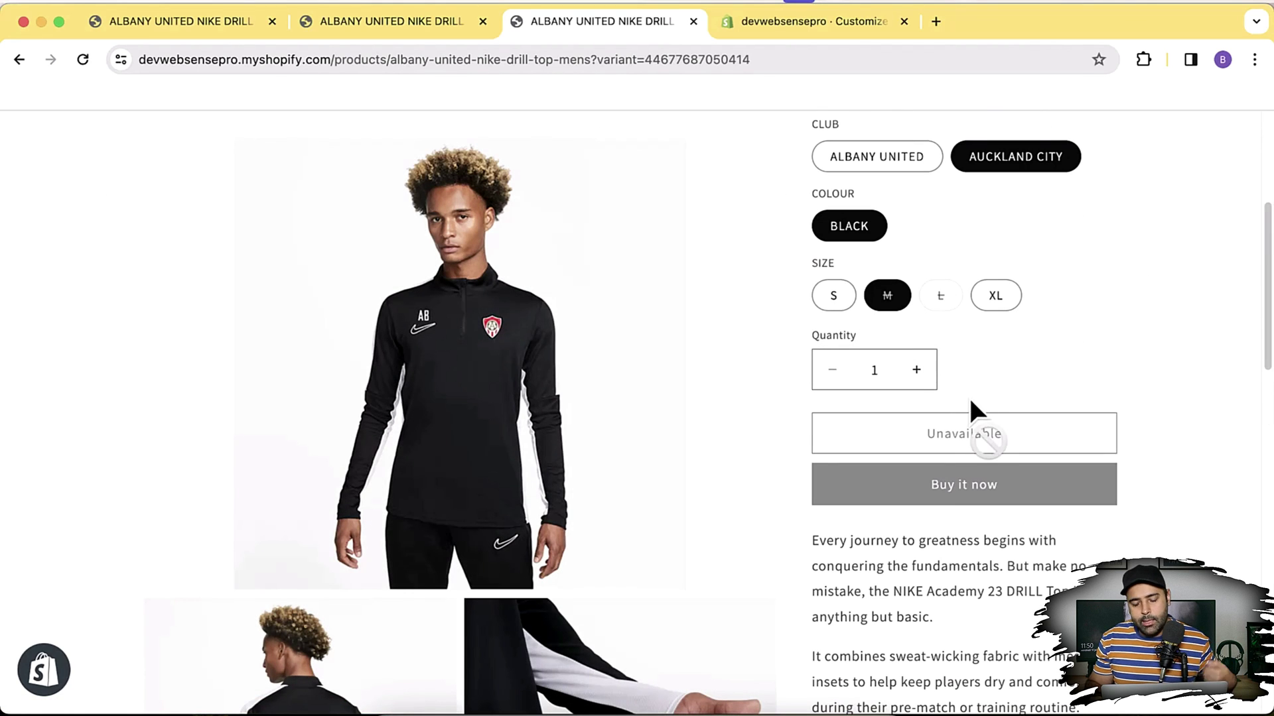
pyautogui.click(940, 303)
pyautogui.click(903, 303)
pyautogui.click(938, 302)
pyautogui.click(901, 302)
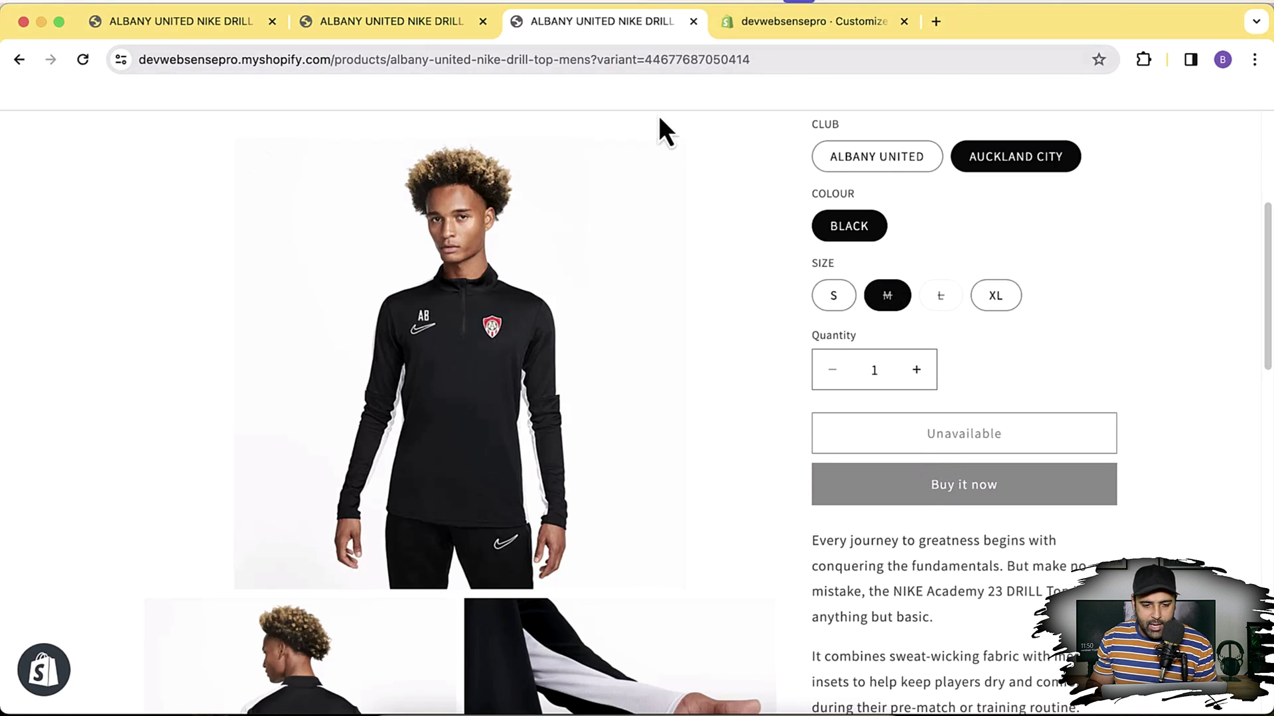
pyautogui.moveTo(589, 30); pyautogui.dragTo(219, 50)
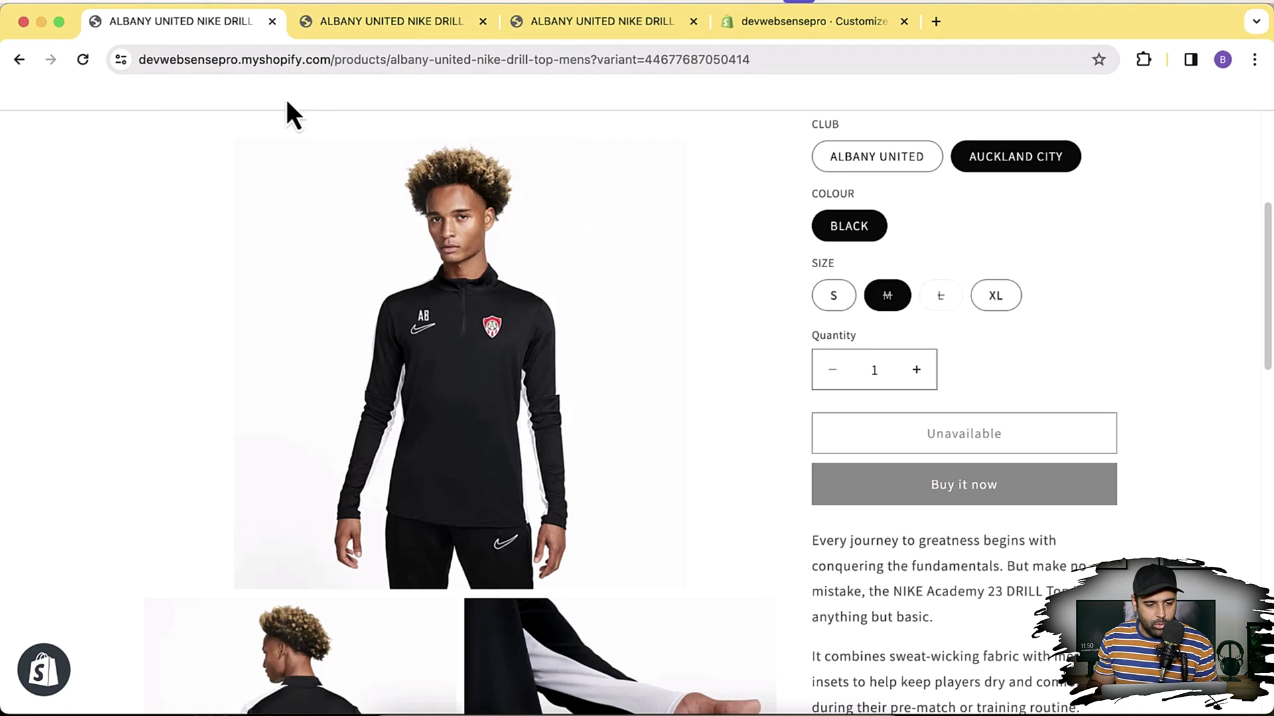
# On the preview copy, toggle Albany United then Auckland City, and compare with the third product tab.
pyautogui.click(375, 33)
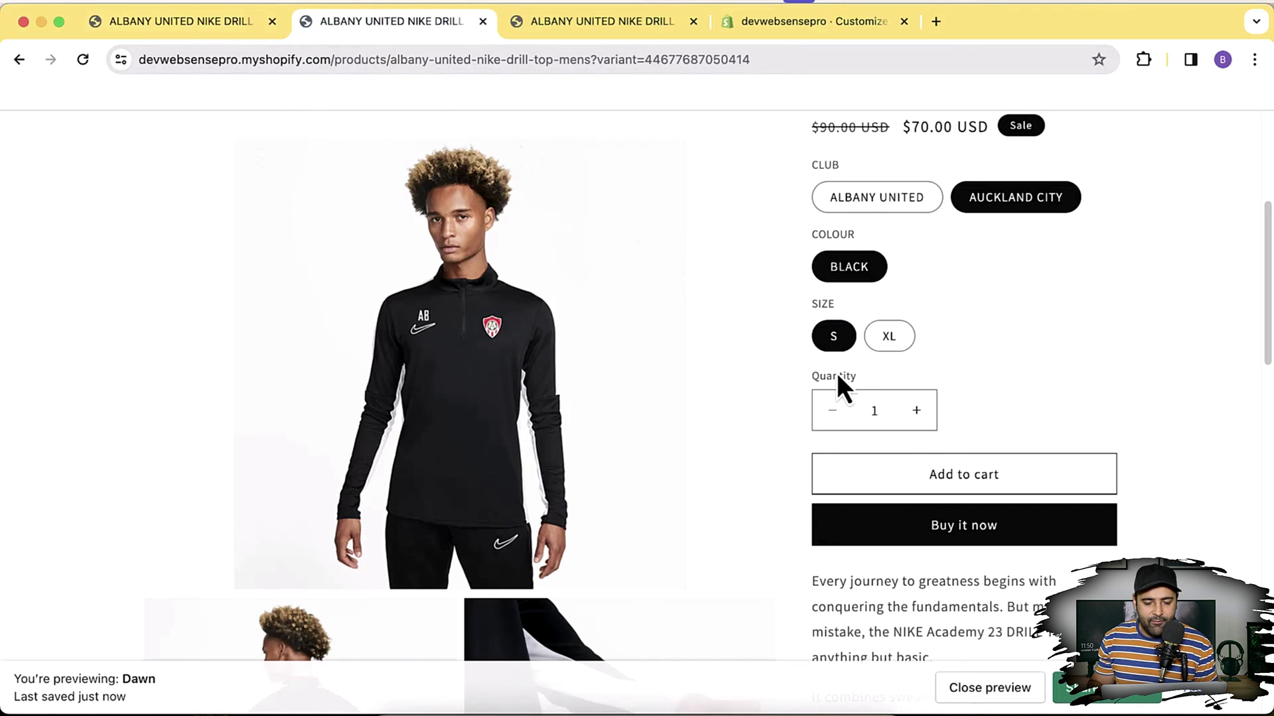
pyautogui.click(892, 202)
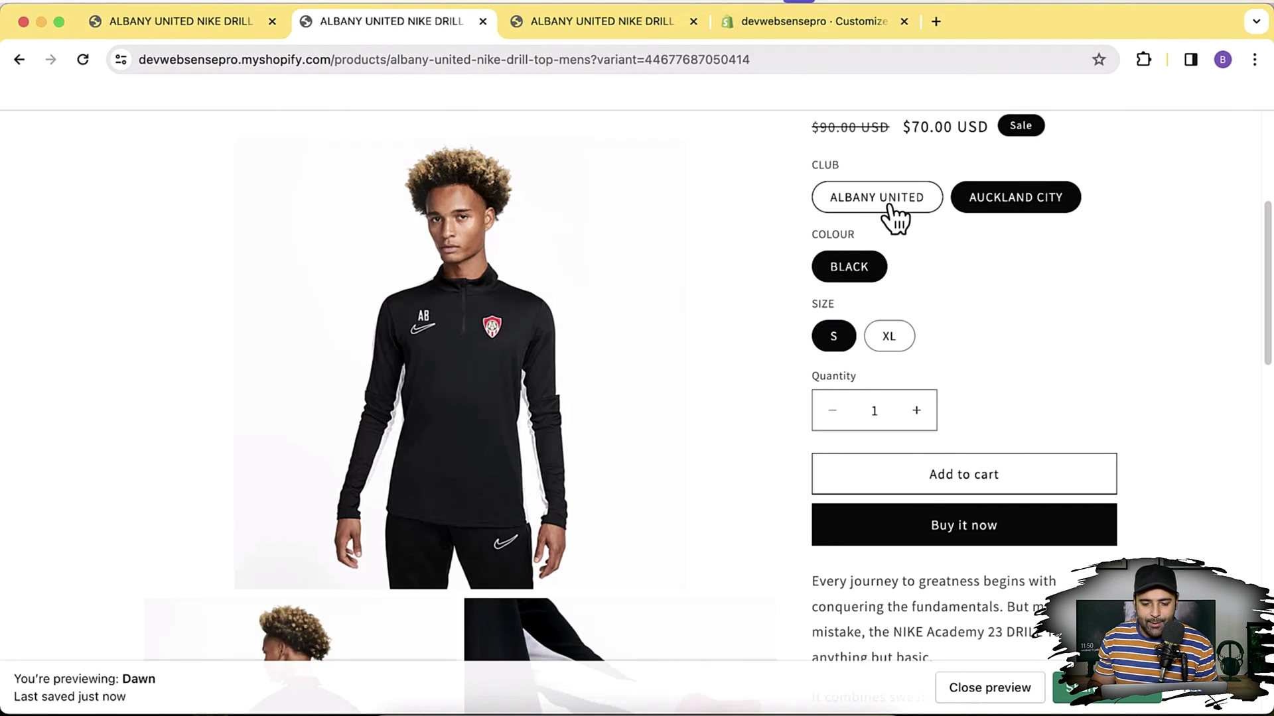
pyautogui.click(1004, 180)
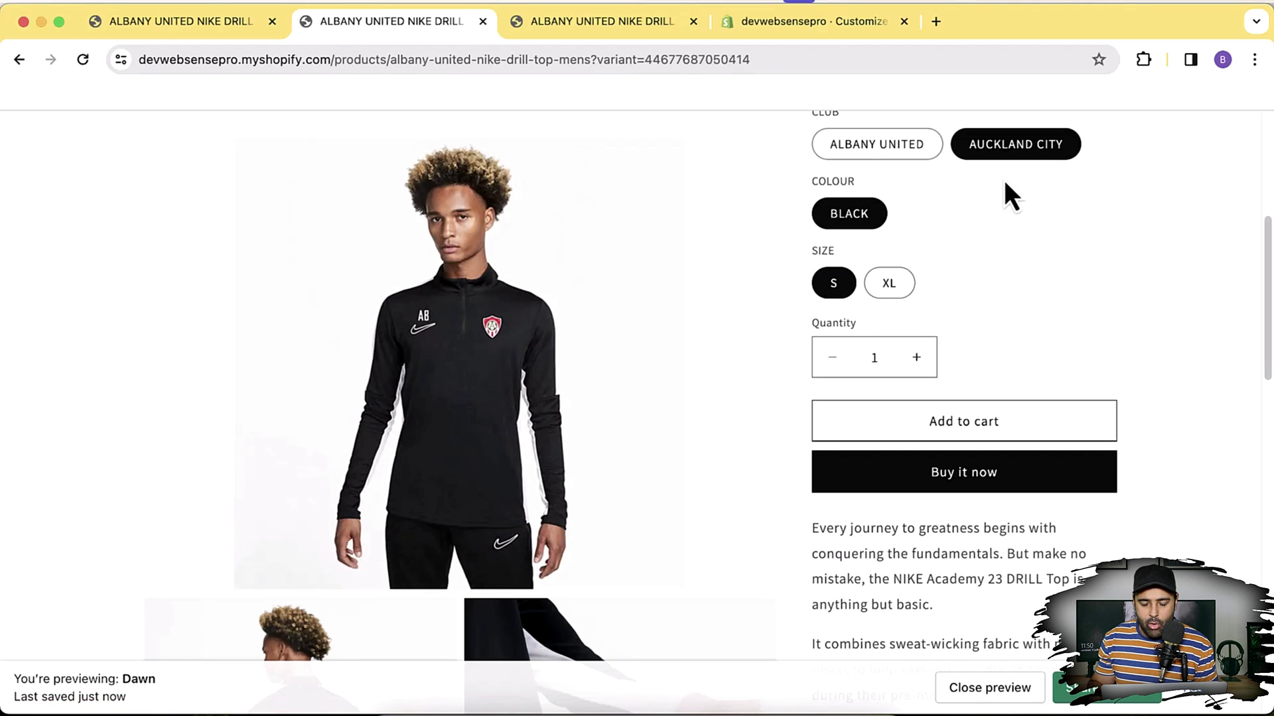
pyautogui.click(601, 36)
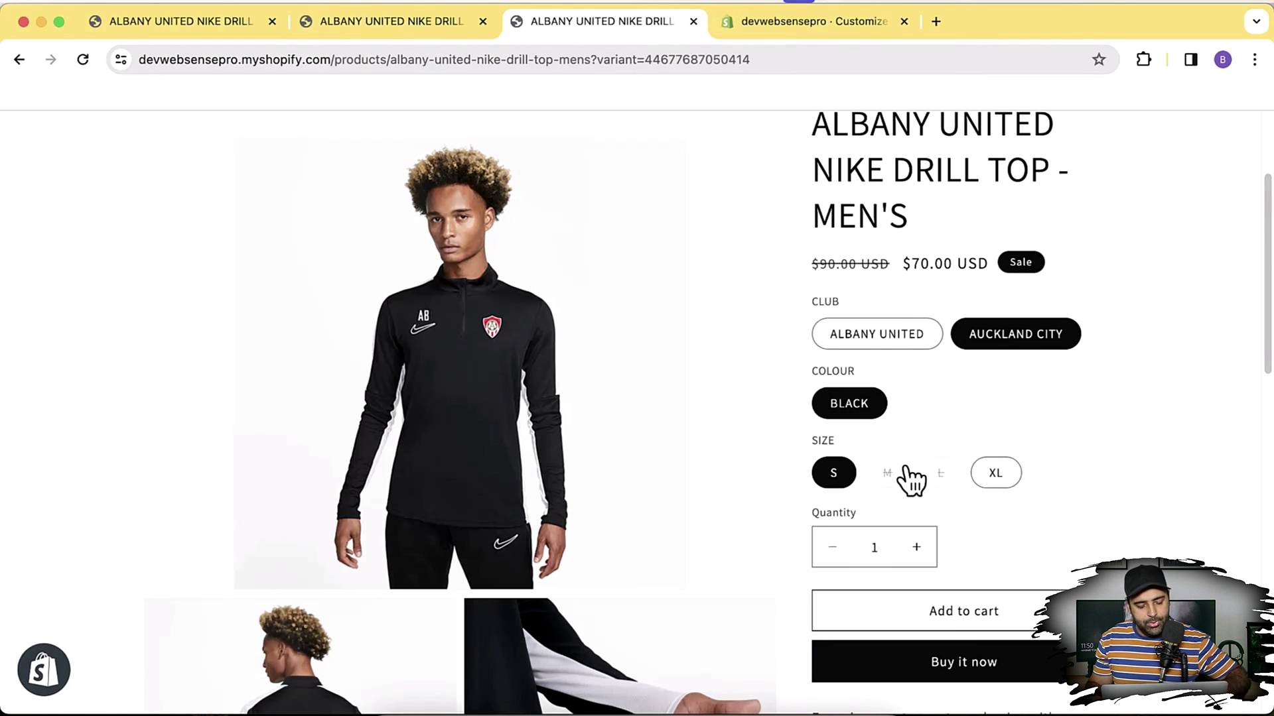
# In VS Code, comment out the opacity line and uncomment the dashed-border style line.
pyautogui.press('super+Tab')
pyautogui.click(528, 325)
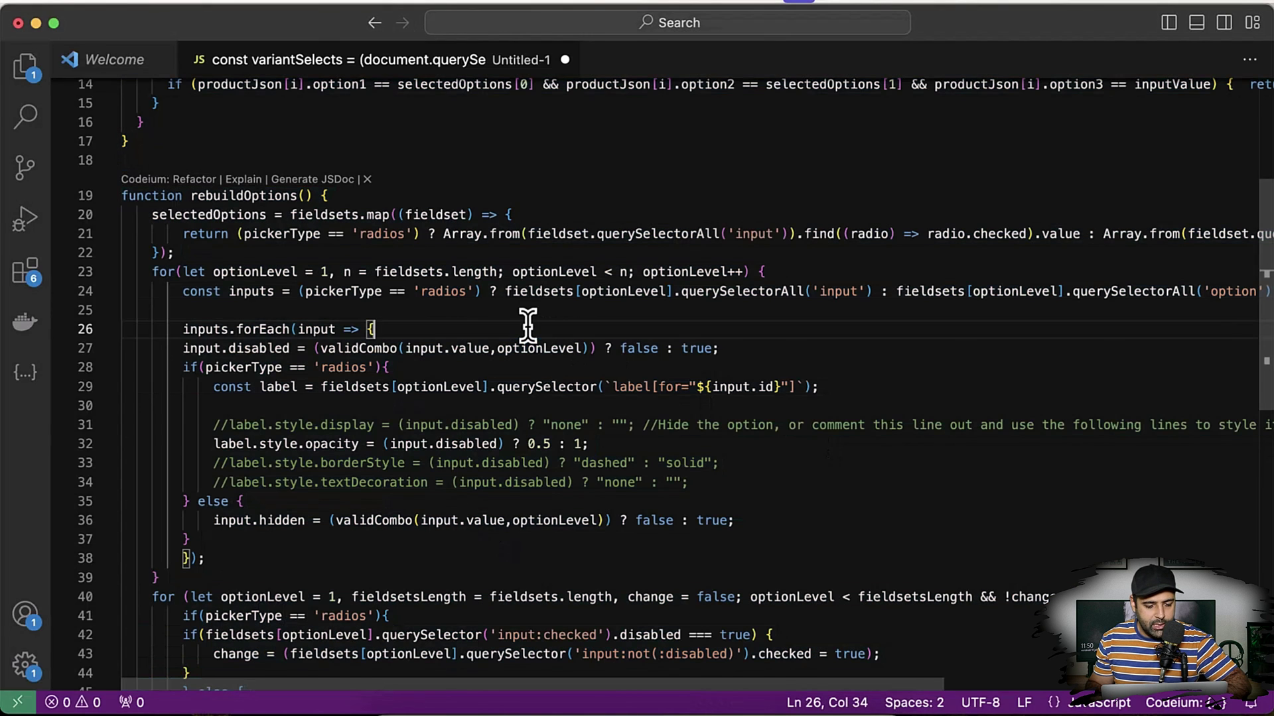
pyautogui.doubleClick(222, 443)
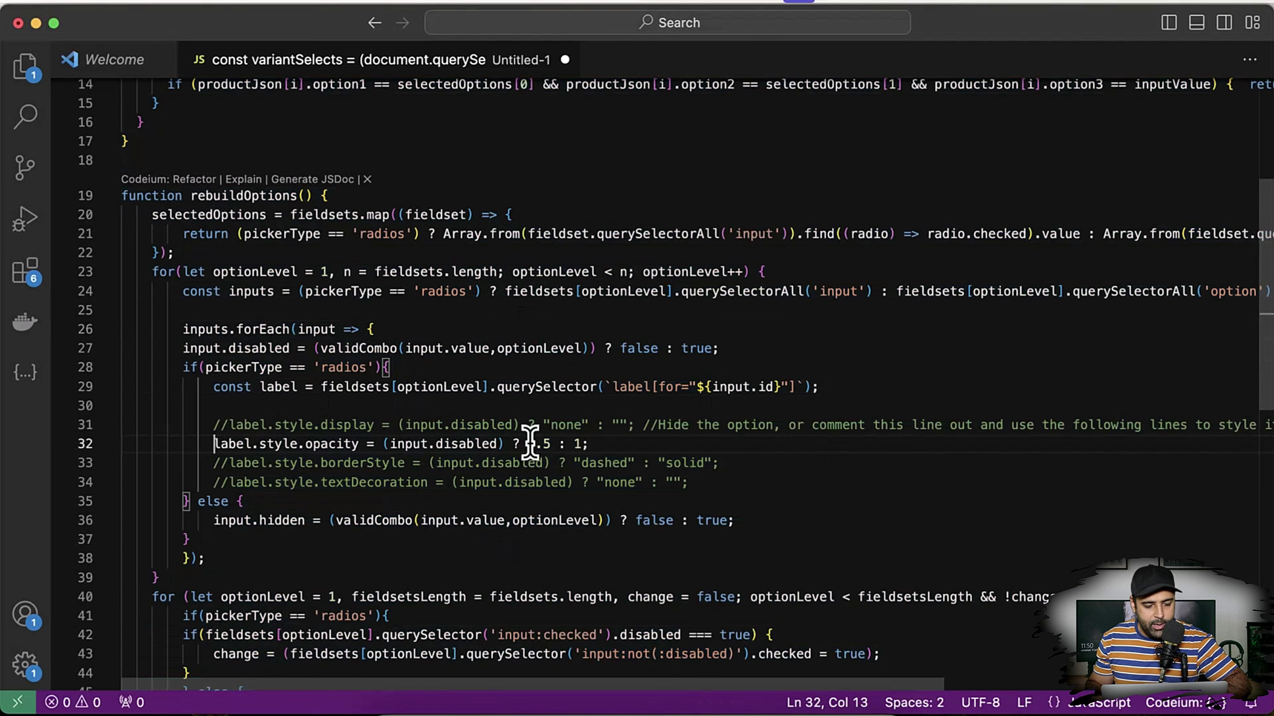
pyautogui.press('Left')
pyautogui.write('//')
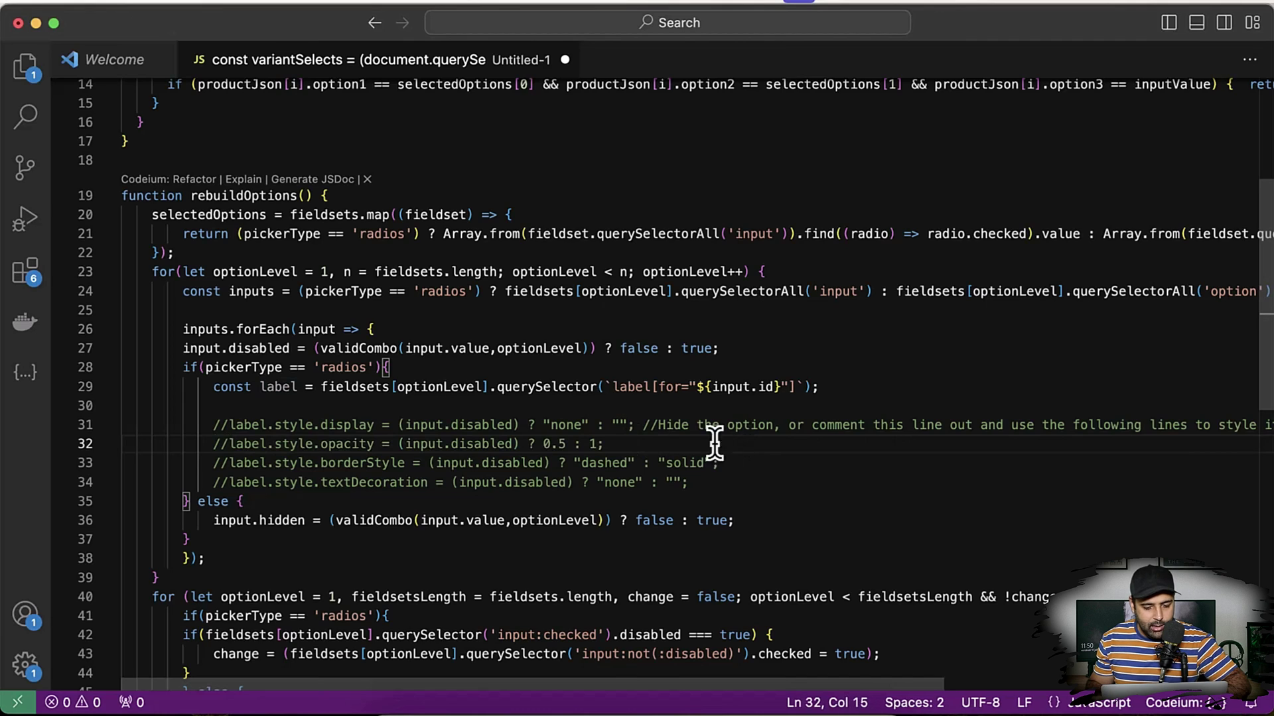
pyautogui.press('Down')
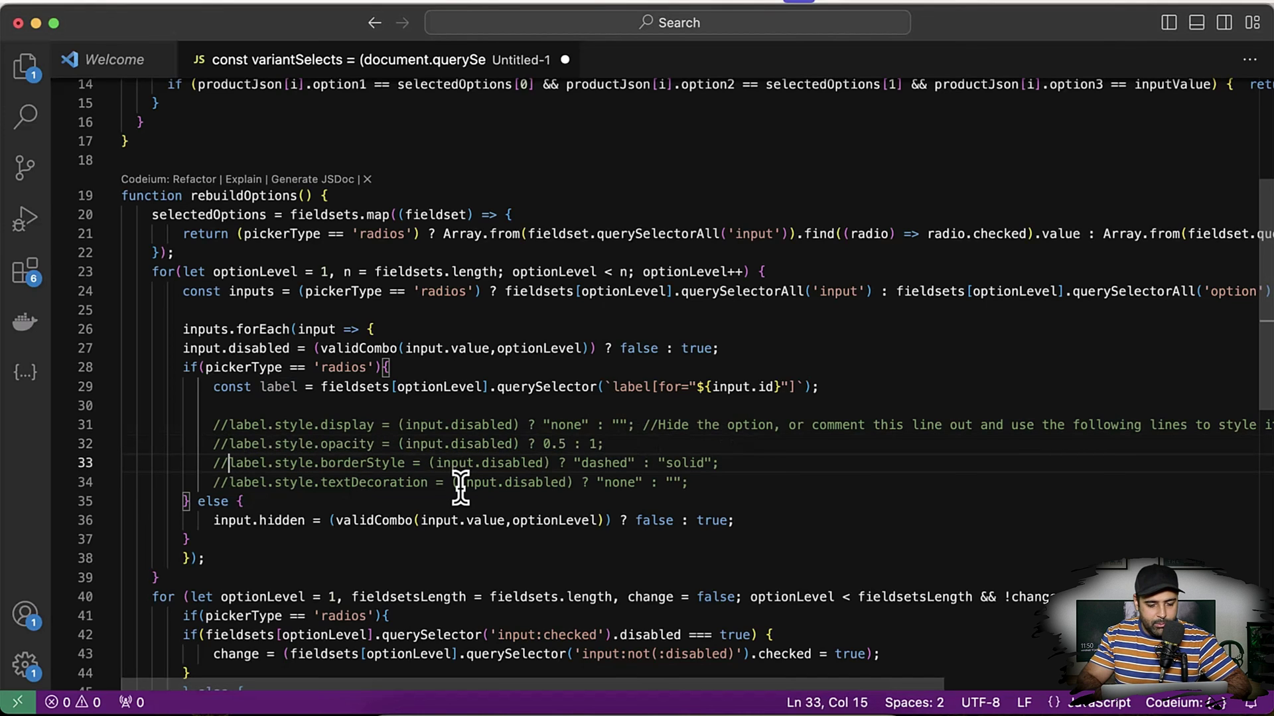
pyautogui.press('BackSpace')
pyautogui.press('BackSpace')
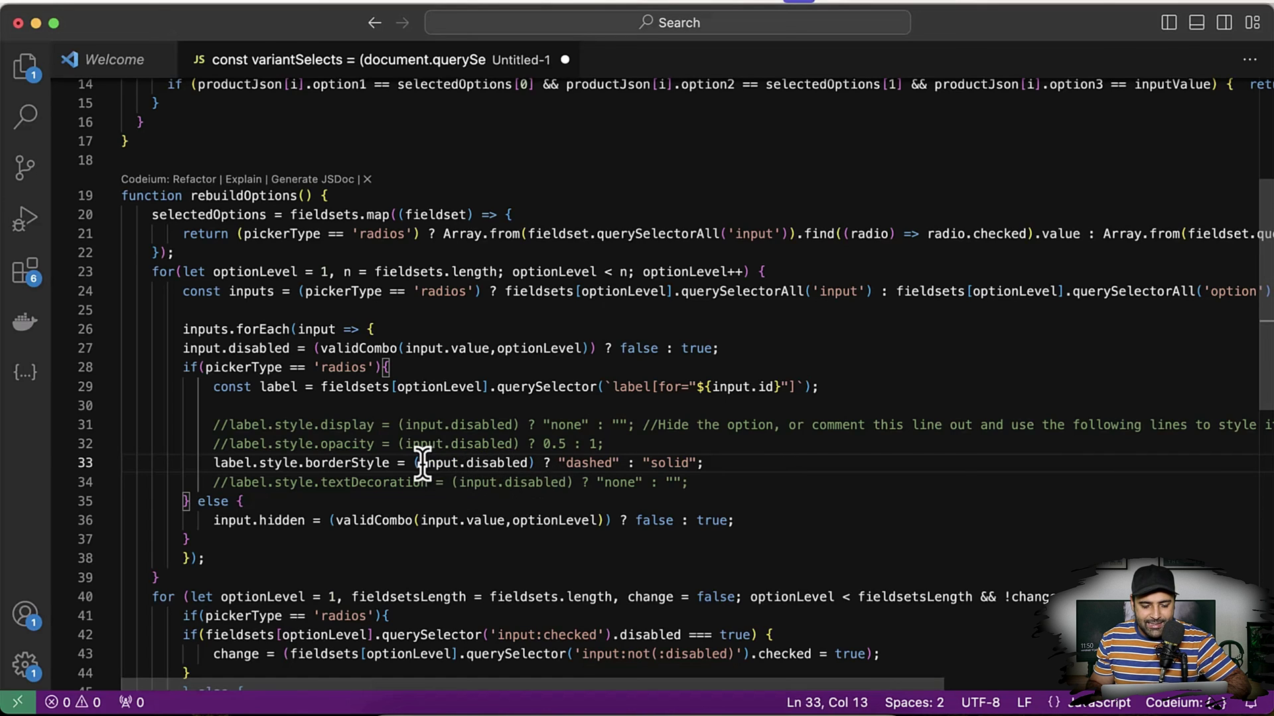
# Check the input.disabled condition, then select the whole script and return to the theme customizer.
pyautogui.moveTo(420, 462); pyautogui.dragTo(529, 462)
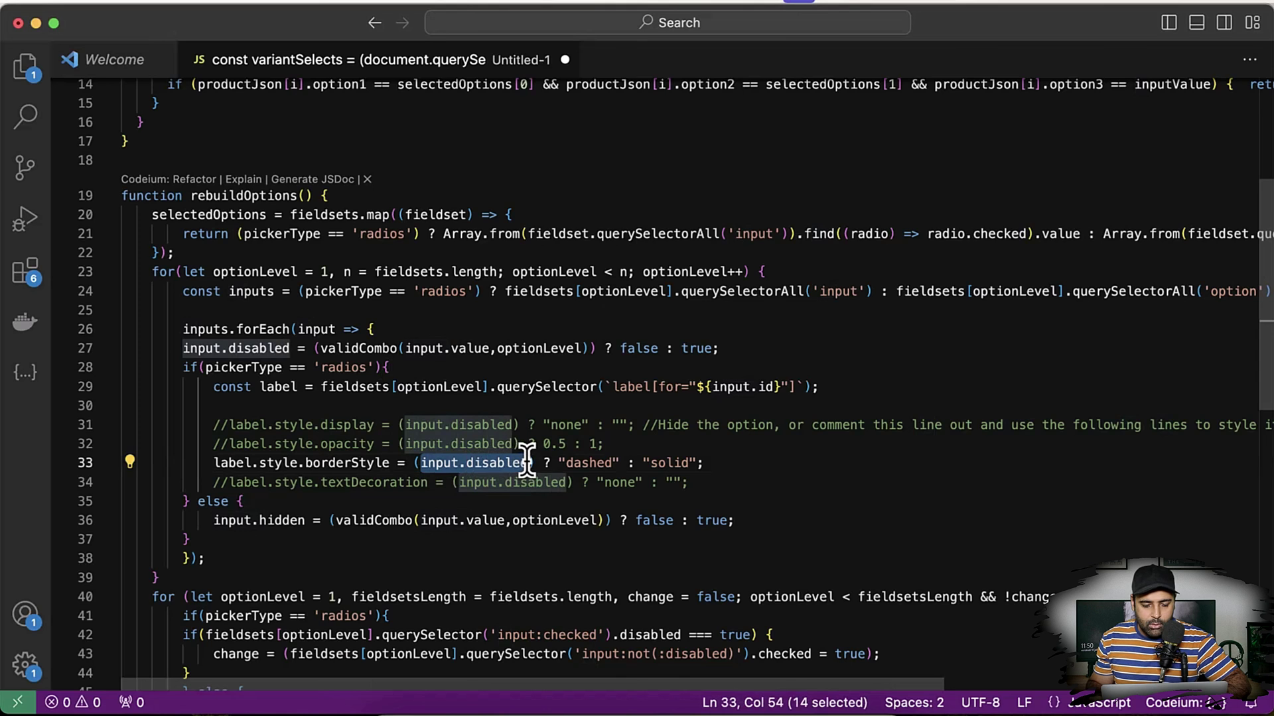
pyautogui.click(237, 520)
pyautogui.press('super+a')
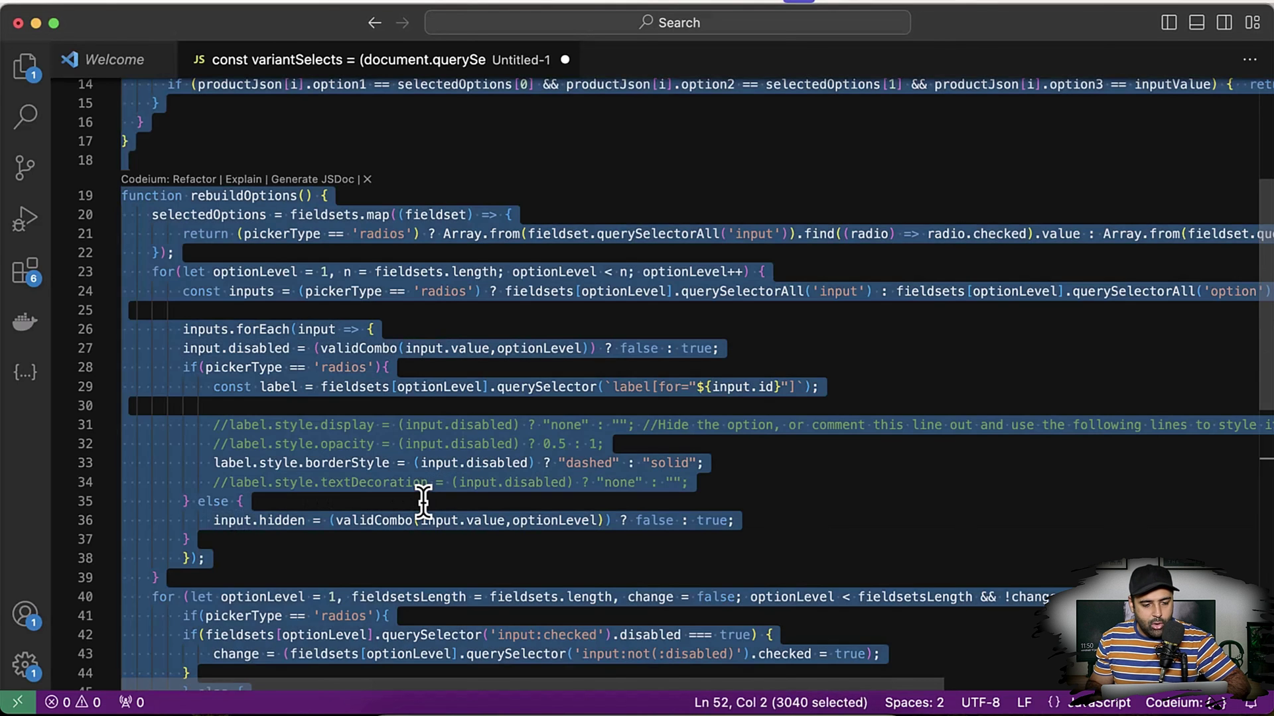
pyautogui.press('super+Tab')
pyautogui.click(818, 26)
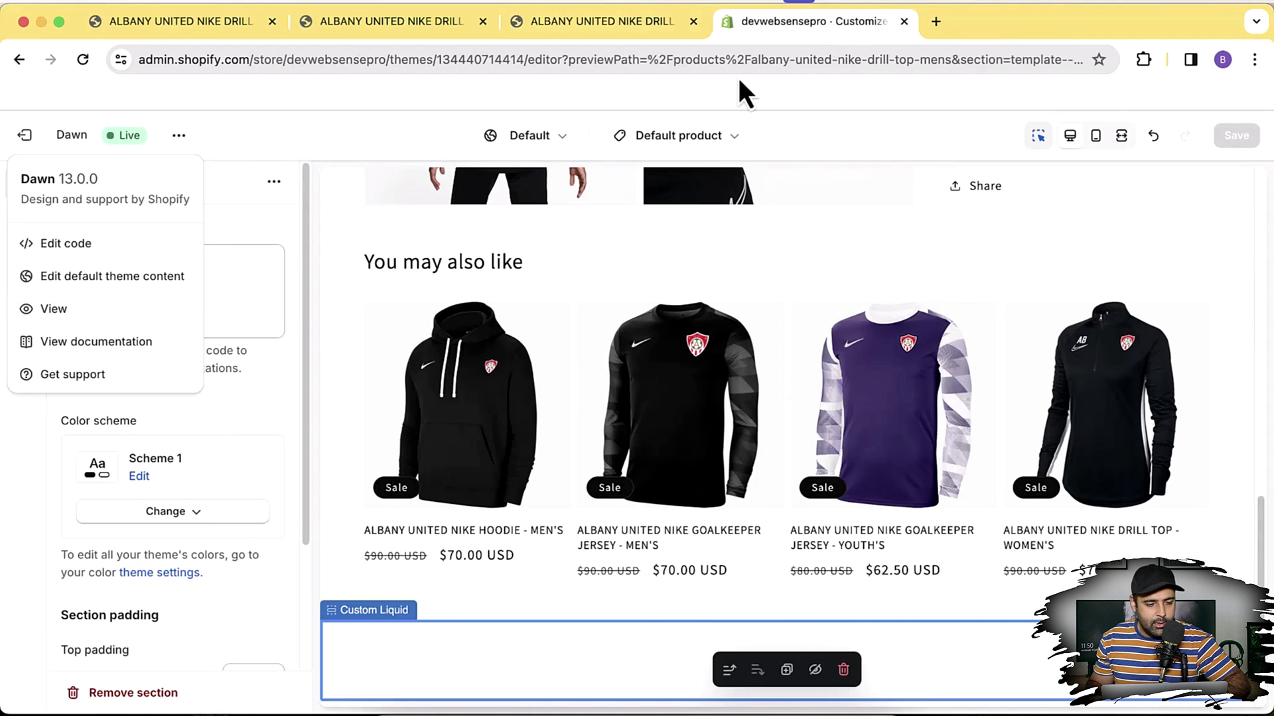
# Paste the dashed-border script into Custom Liquid, save, and open the live storefront in a new tab.
pyautogui.click(276, 318)
pyautogui.click(148, 267)
pyautogui.press('super+v')
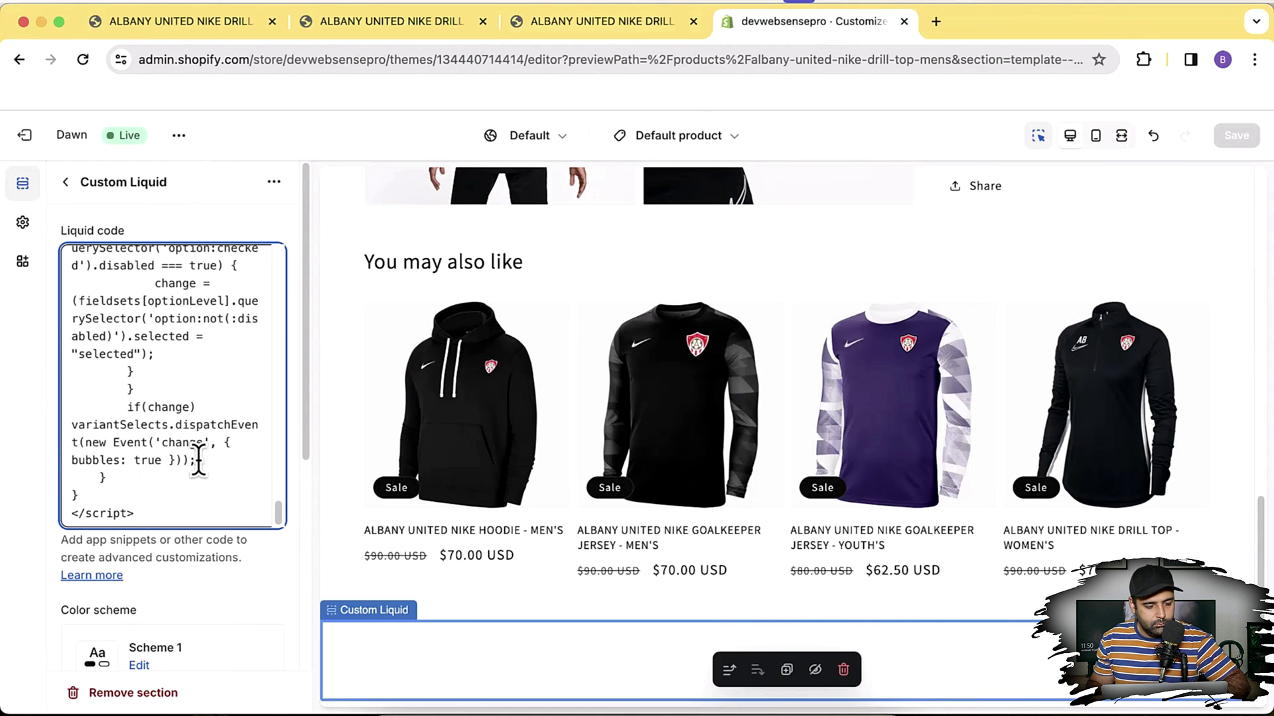
pyautogui.scroll(15, 198, 459)
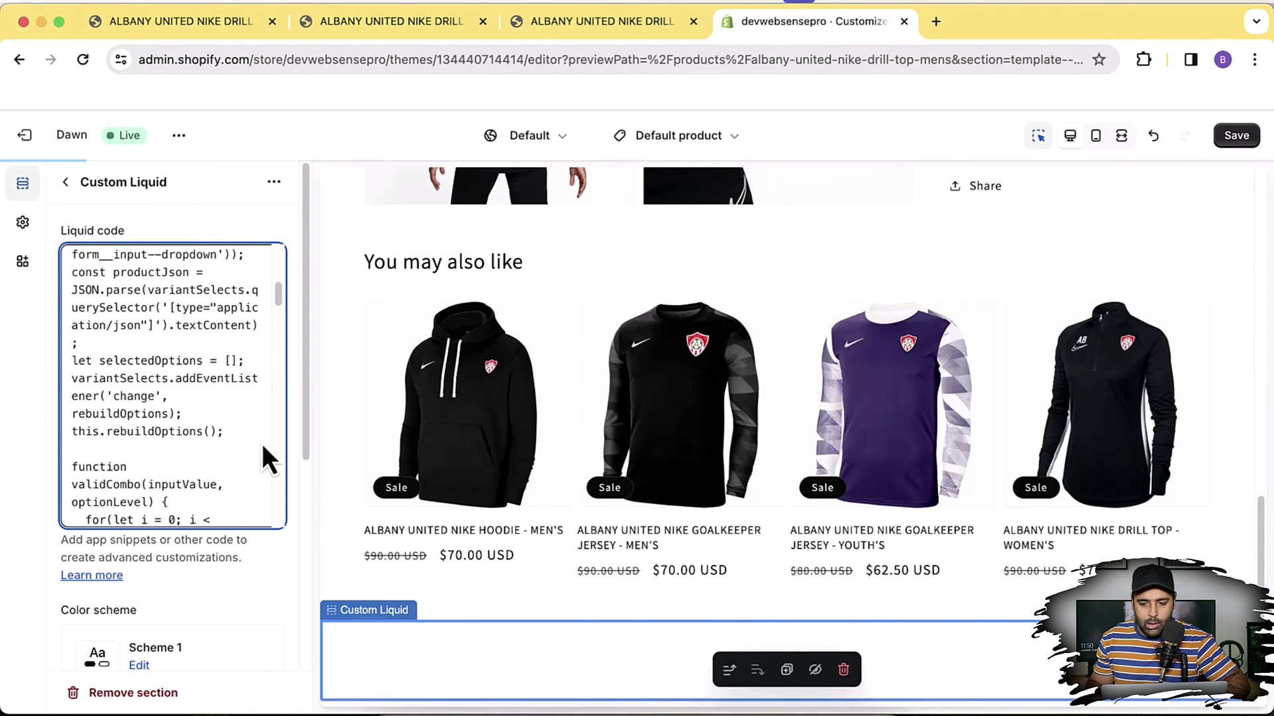
pyautogui.click(1235, 136)
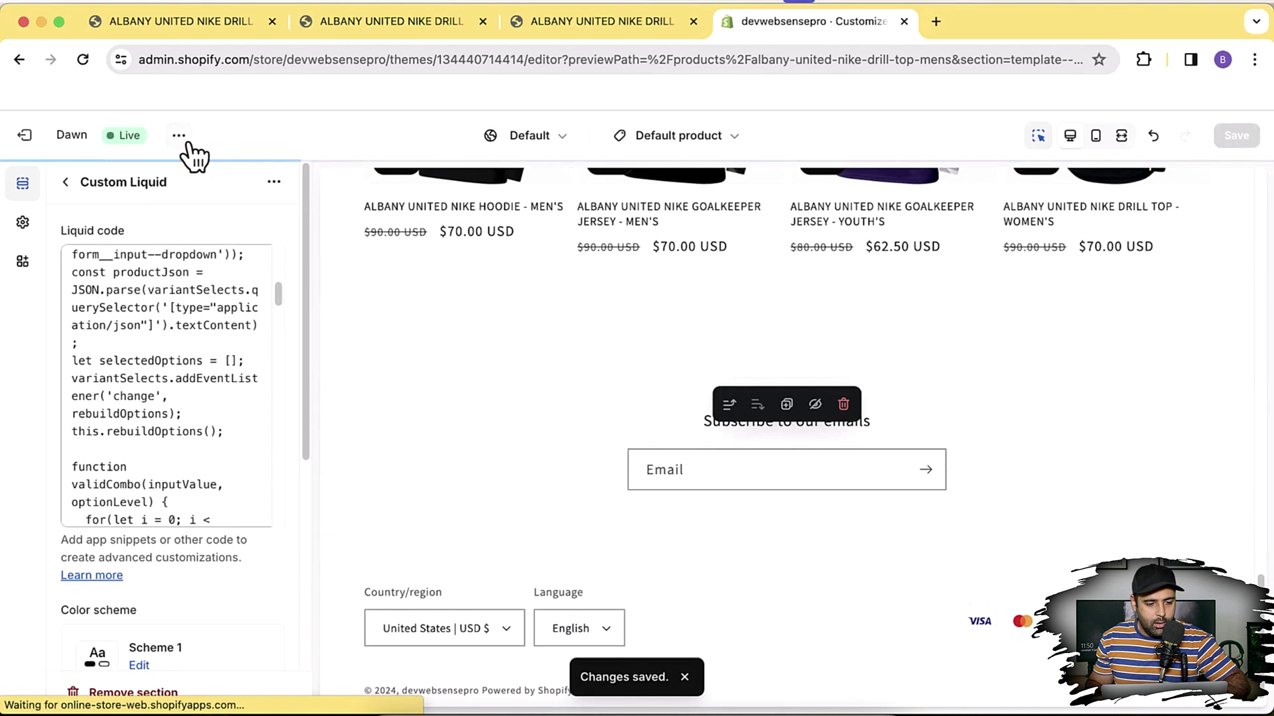
pyautogui.click(186, 140)
pyautogui.click(146, 310)
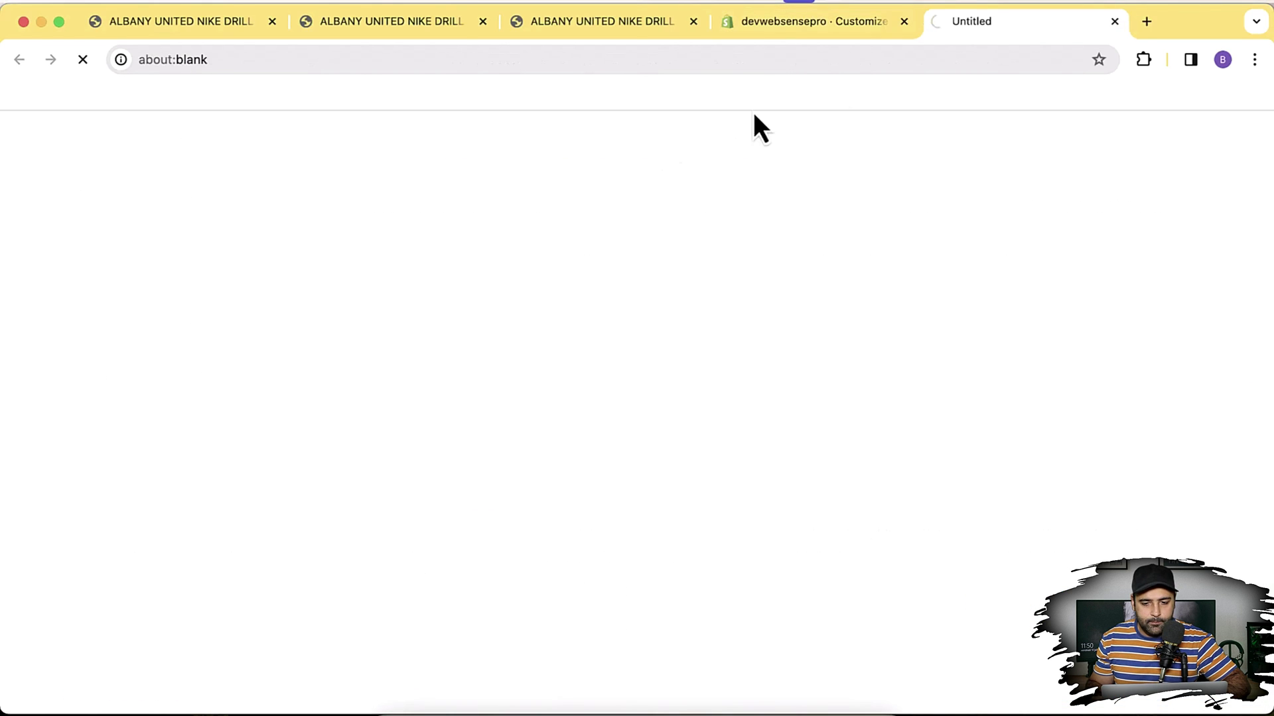
# On the new storefront tab, open the men's drill top and select Auckland City to see M and L dashed.
pyautogui.moveTo(989, 34); pyautogui.dragTo(806, 94)
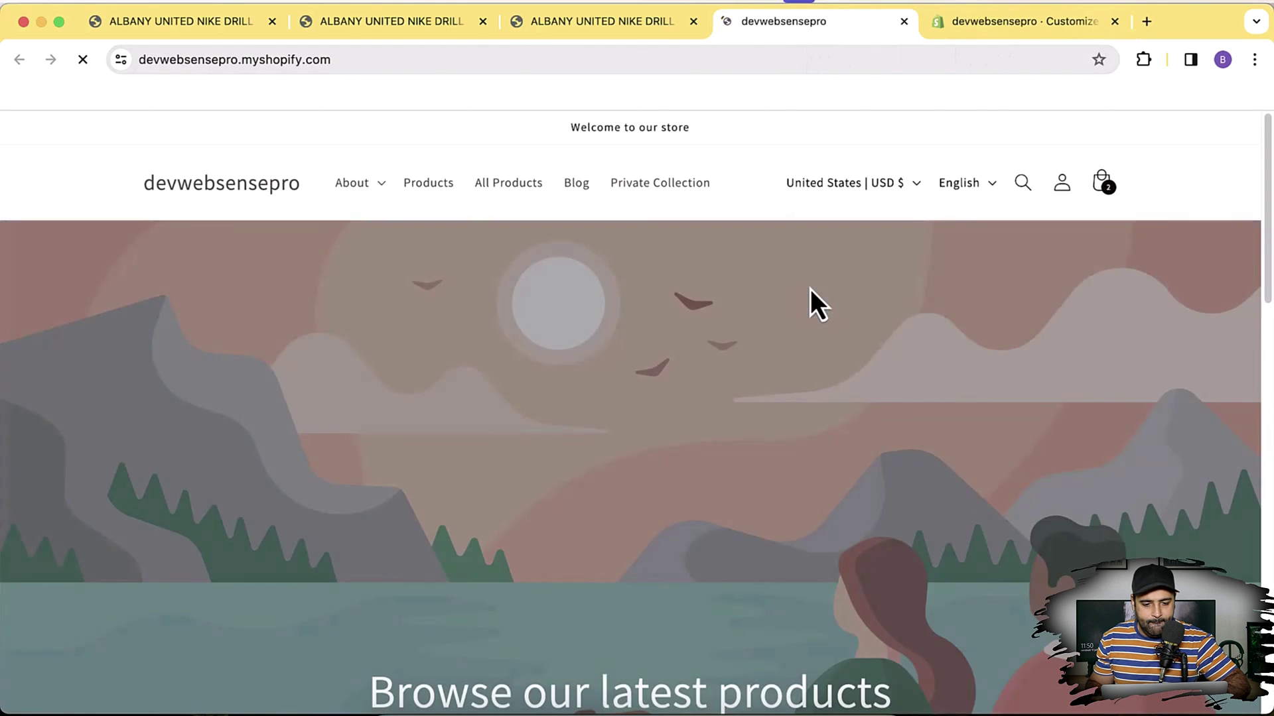
pyautogui.scroll(-10, 1071, 332)
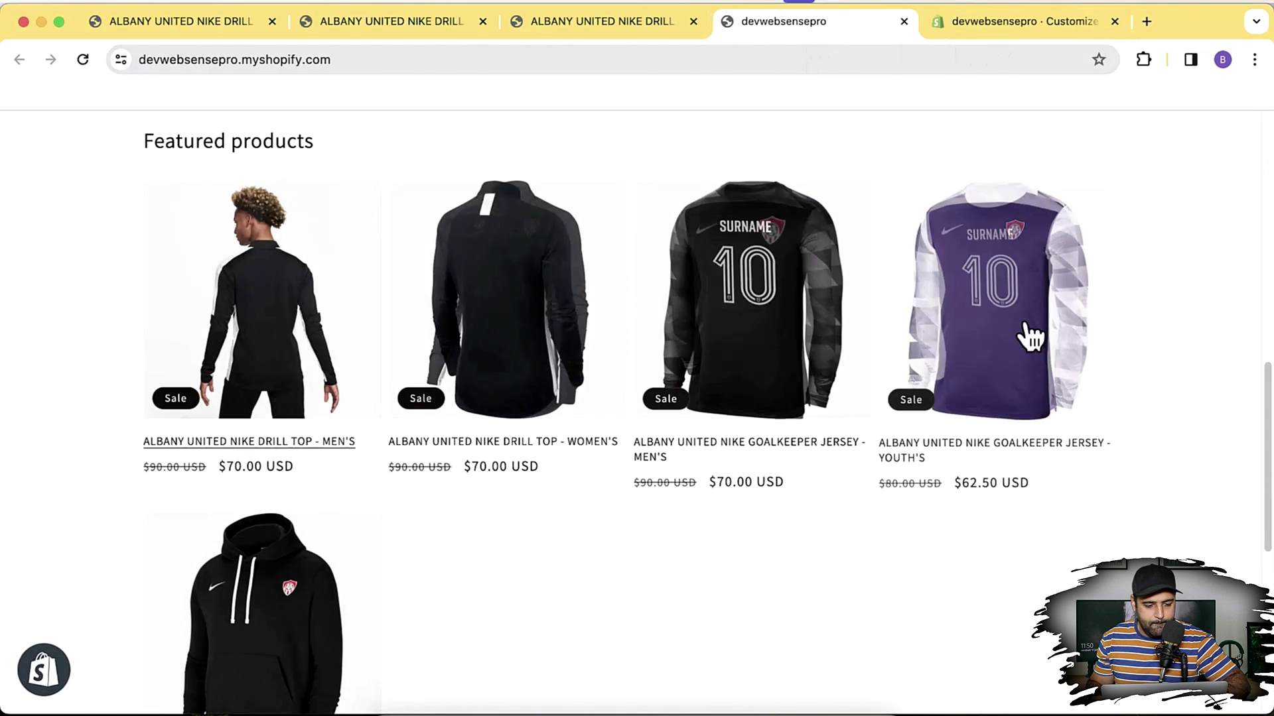
pyautogui.click(312, 349)
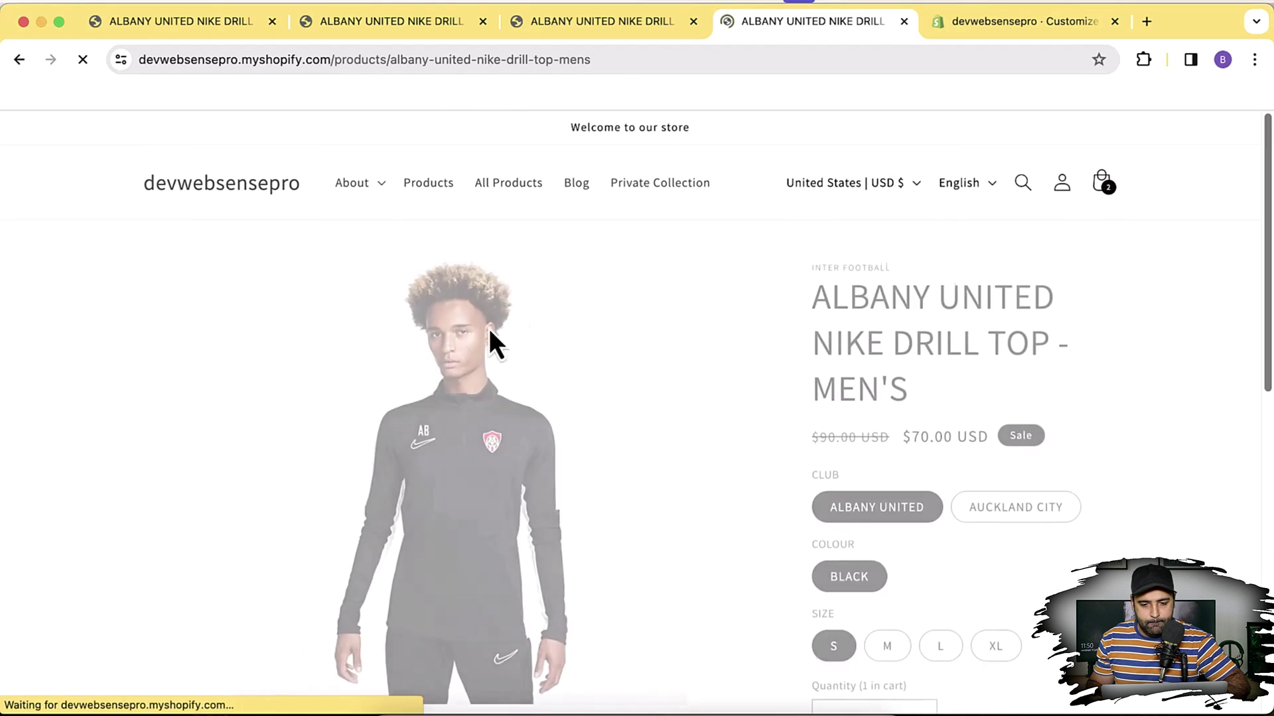
pyautogui.moveTo(1268, 245); pyautogui.dragTo(1267, 335)
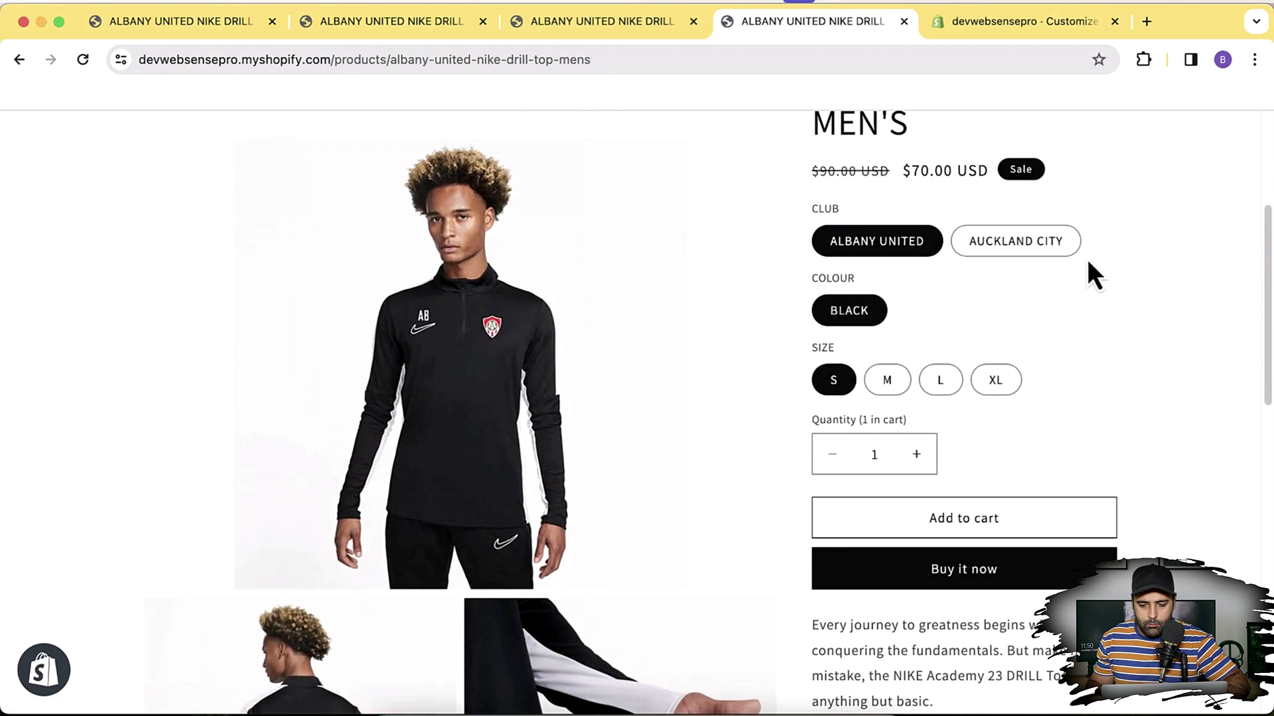
pyautogui.click(1056, 247)
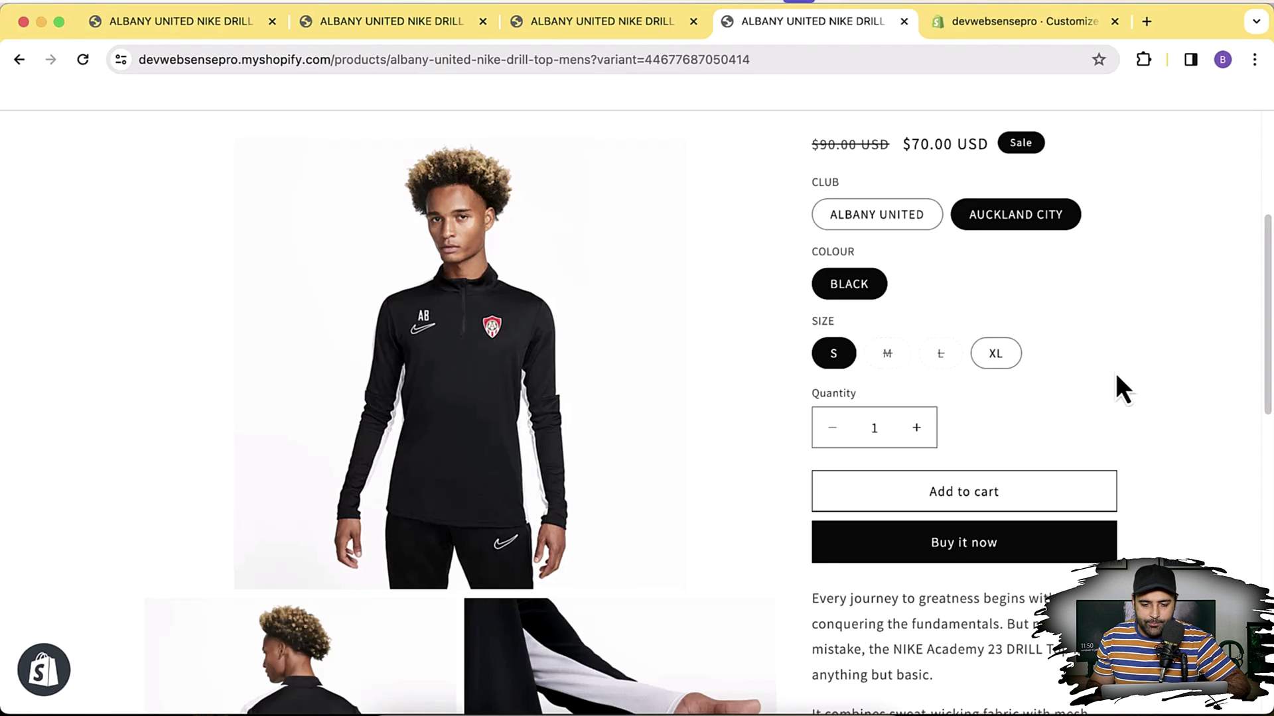
pyautogui.press('super+Tab')
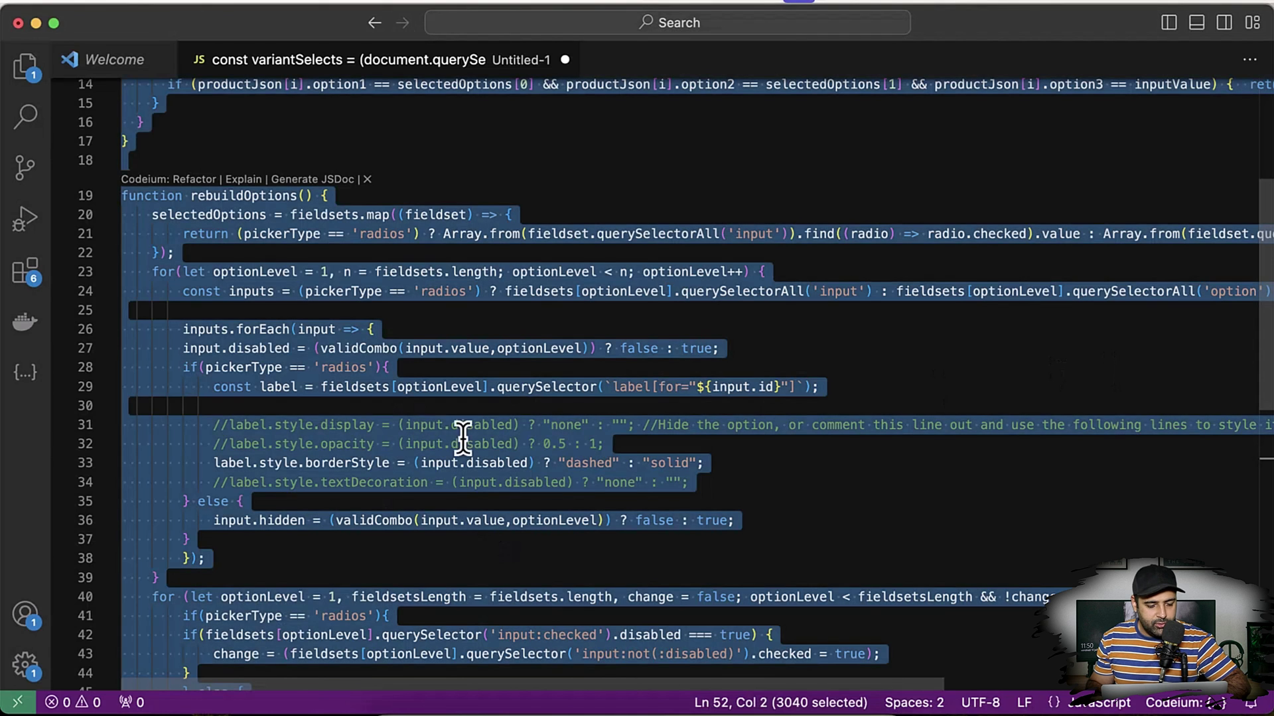
# Comment out the dashed-border line 33, uncomment the text-decoration line 34, and copy the whole script.
pyautogui.click(252, 462)
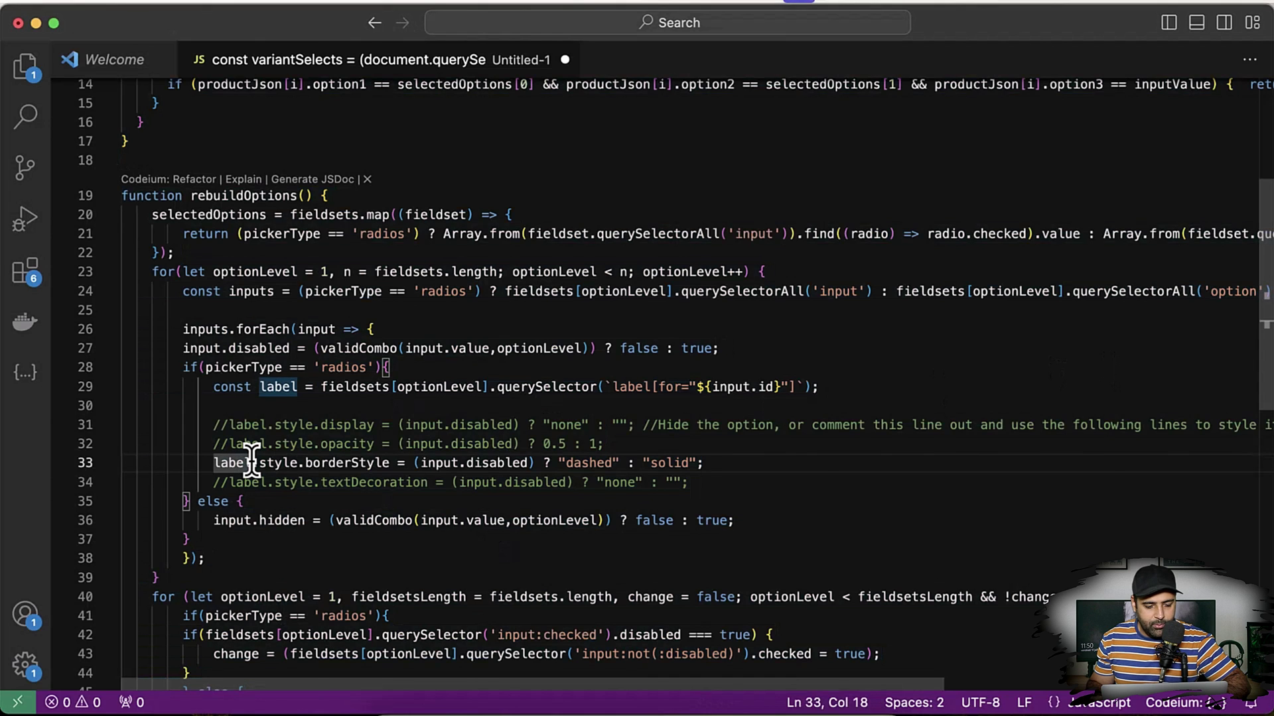
pyautogui.click(213, 463)
pyautogui.write('//')
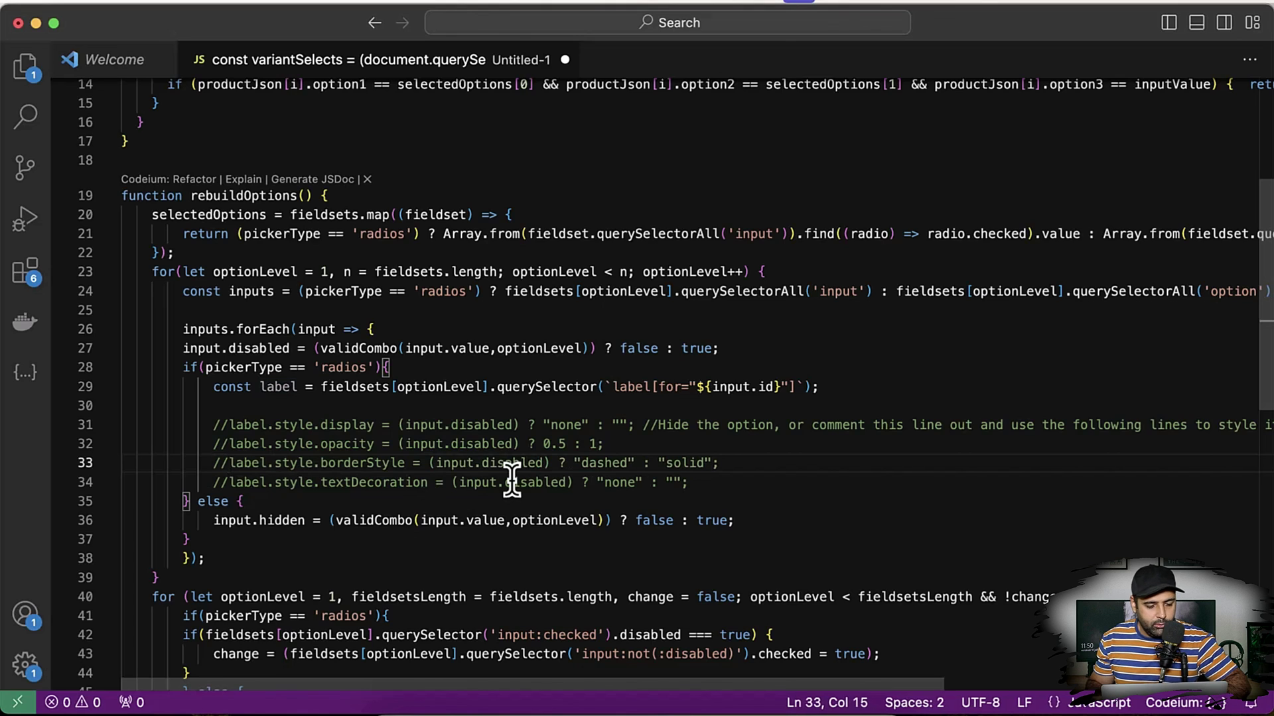
pyautogui.click(228, 482)
pyautogui.press('BackSpace')
pyautogui.press('BackSpace')
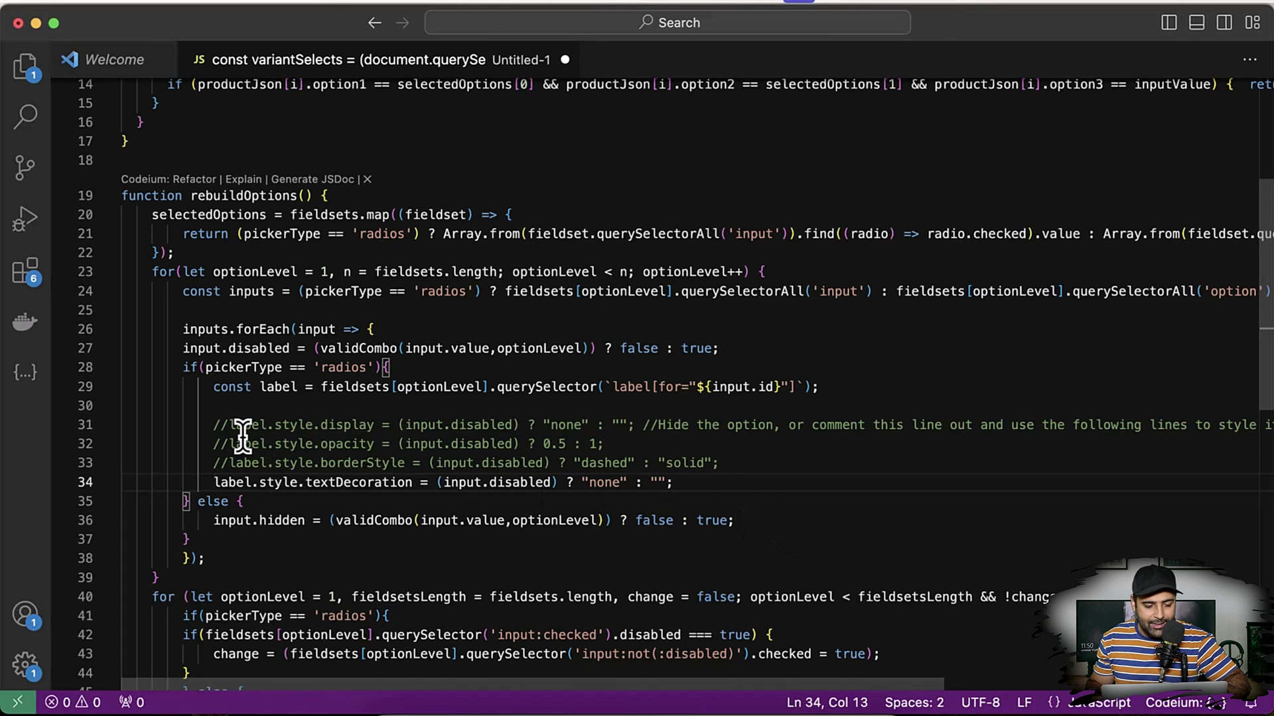
pyautogui.press('super+a')
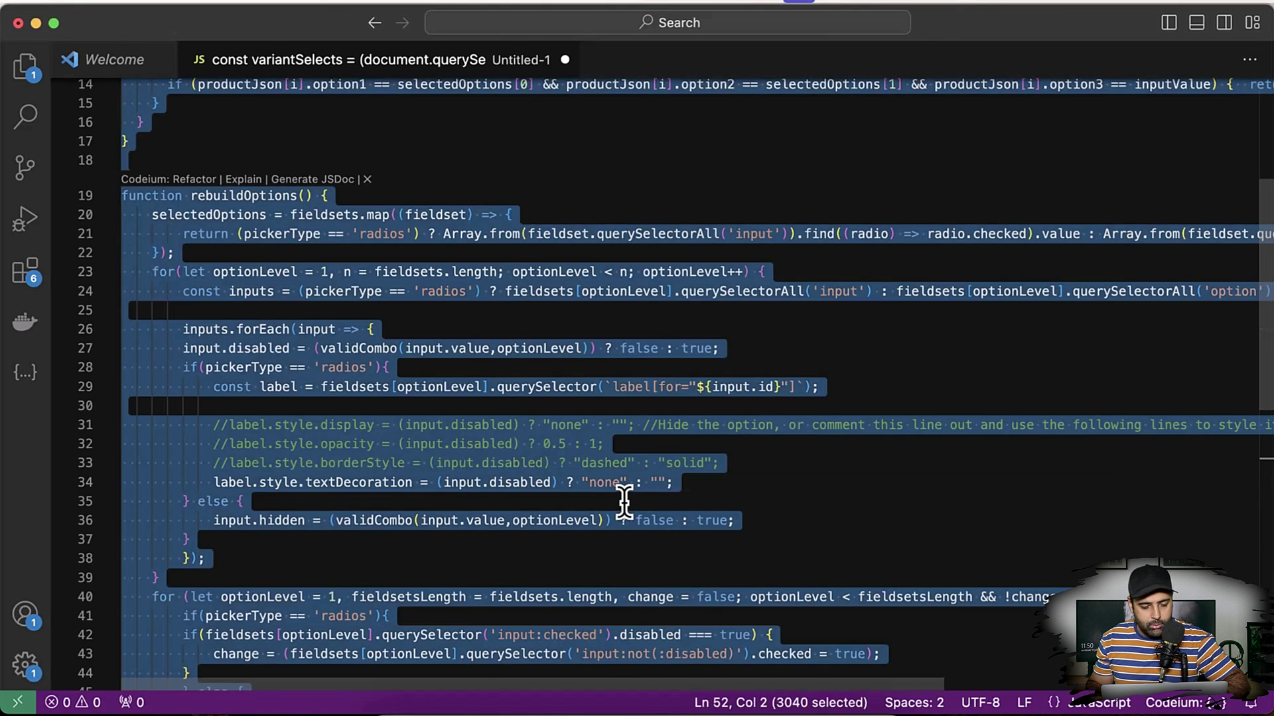
pyautogui.press('super+Tab')
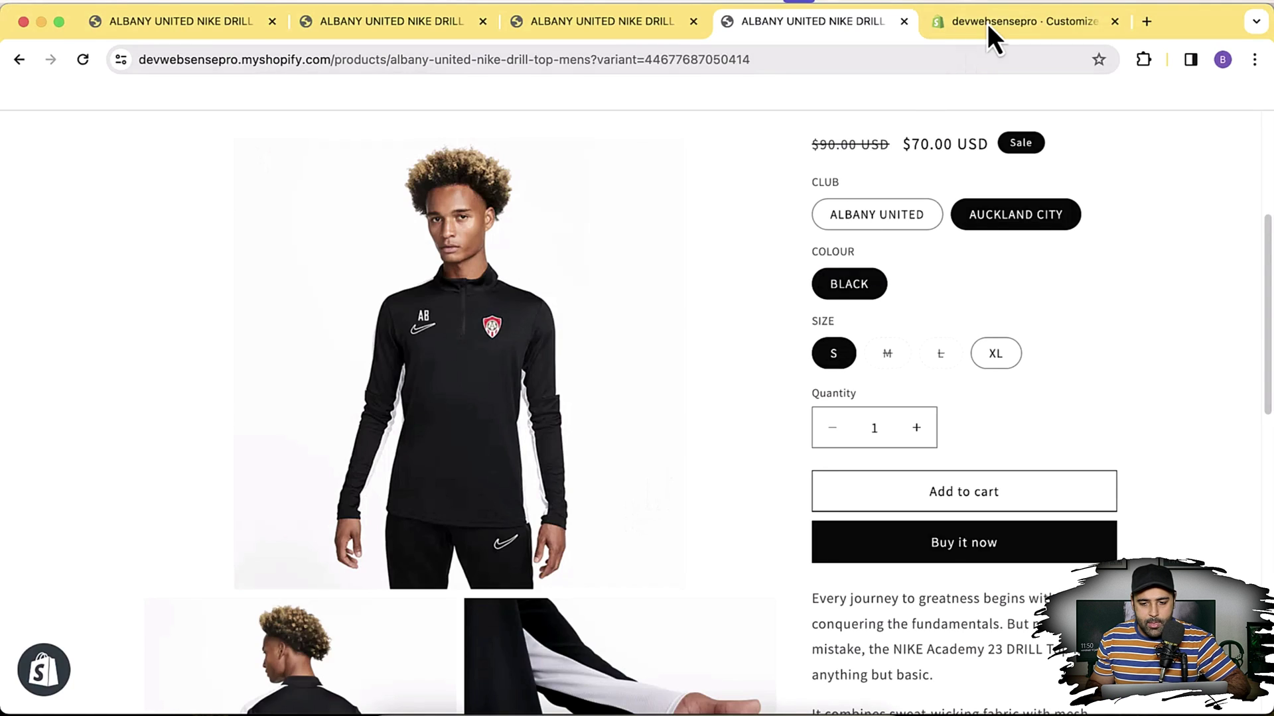
# Replace the Custom Liquid section's code with the updated text-decoration script.
pyautogui.click(987, 23)
pyautogui.click(238, 332)
pyautogui.press('super+a')
pyautogui.press('super+v')
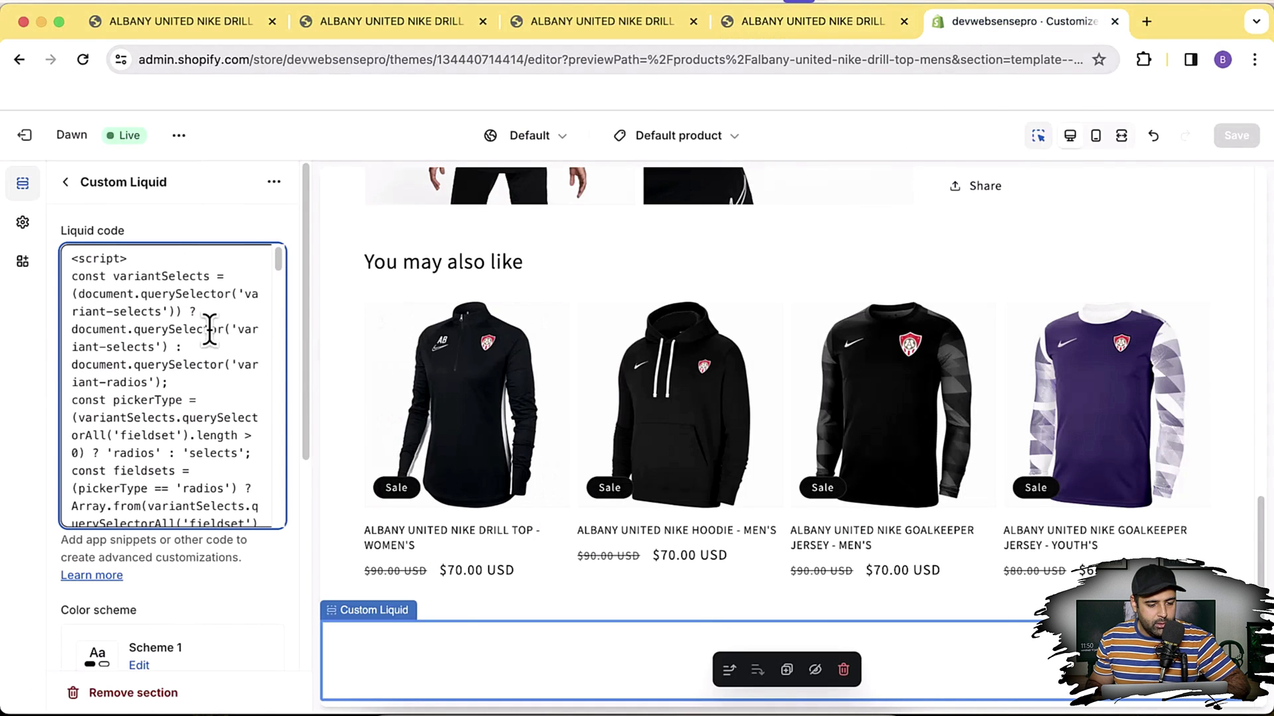
pyautogui.moveTo(64, 269); pyautogui.dragTo(289, 630)
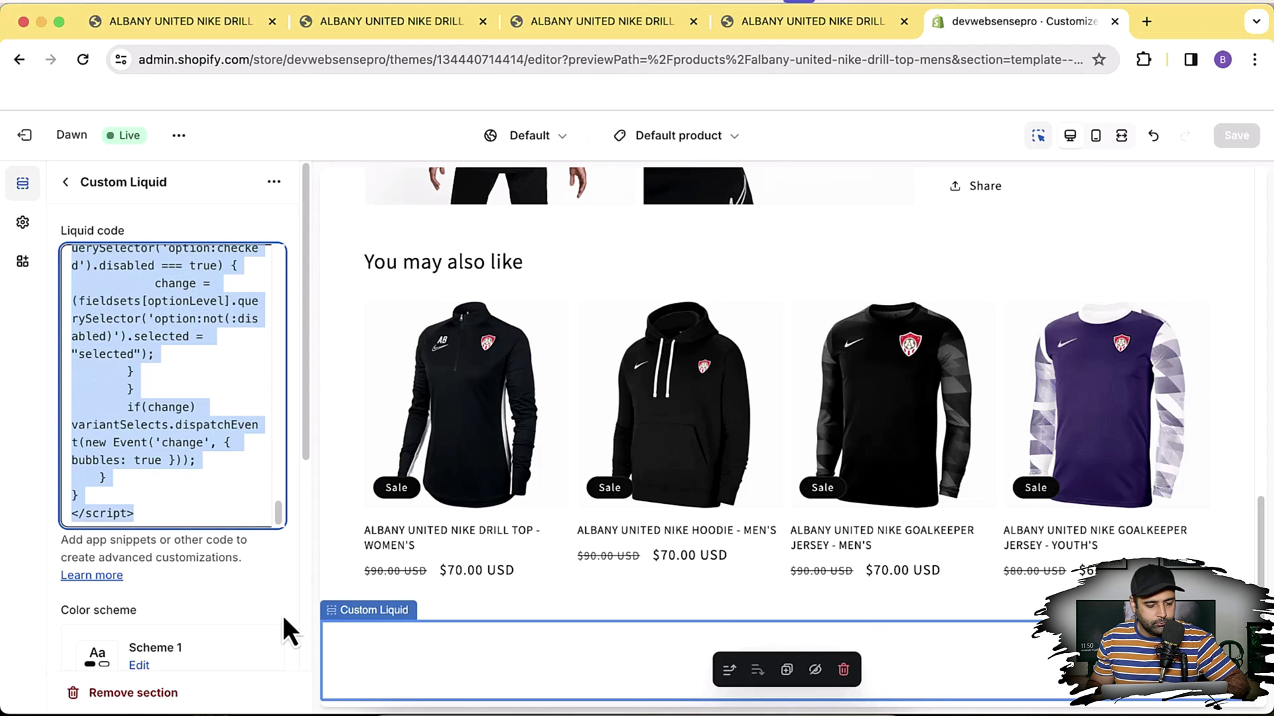
pyautogui.moveTo(225, 546); pyautogui.dragTo(219, 501)
pyautogui.click(219, 501)
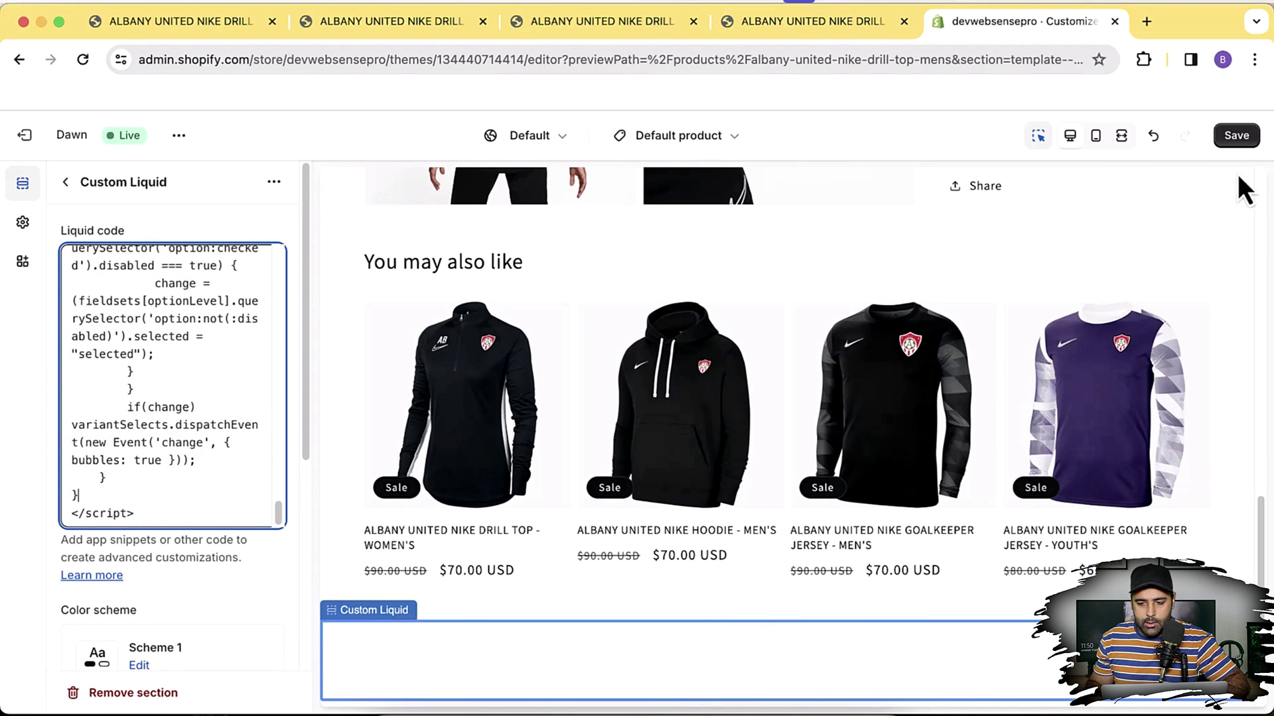
# Save the theme changes and view the live storefront in a new tab.
pyautogui.click(1235, 135)
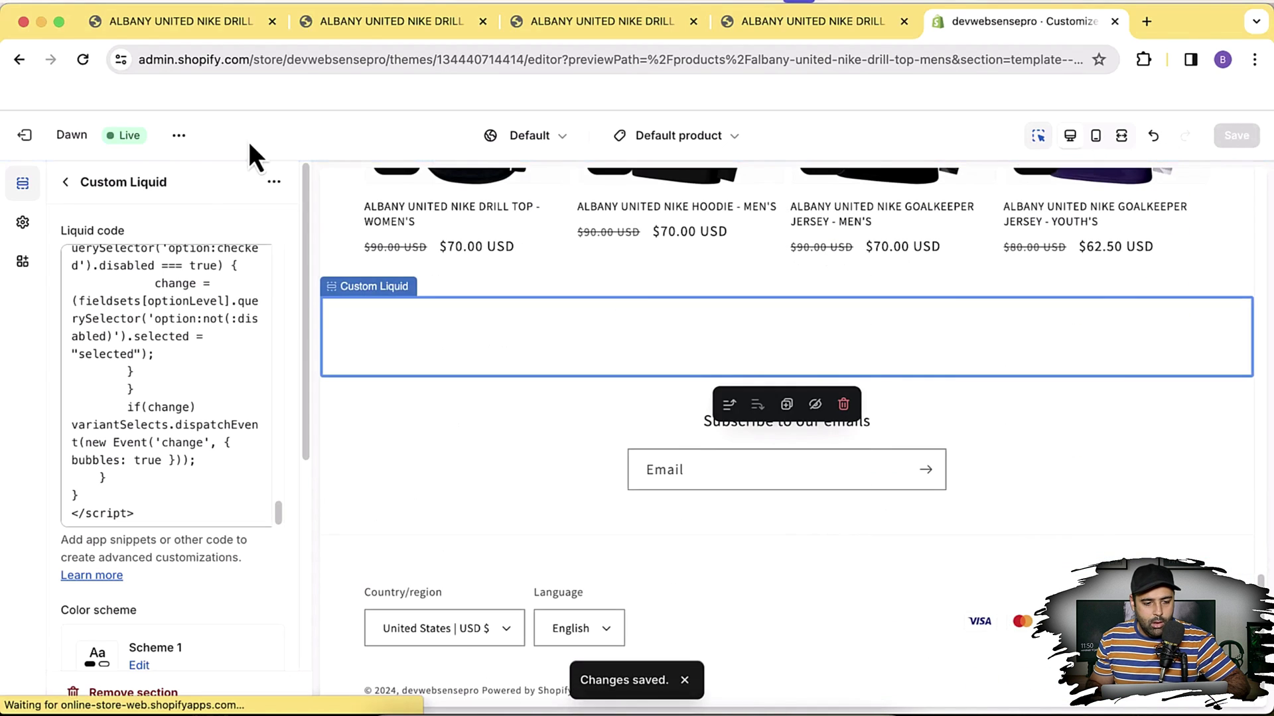
pyautogui.click(179, 136)
pyautogui.click(141, 325)
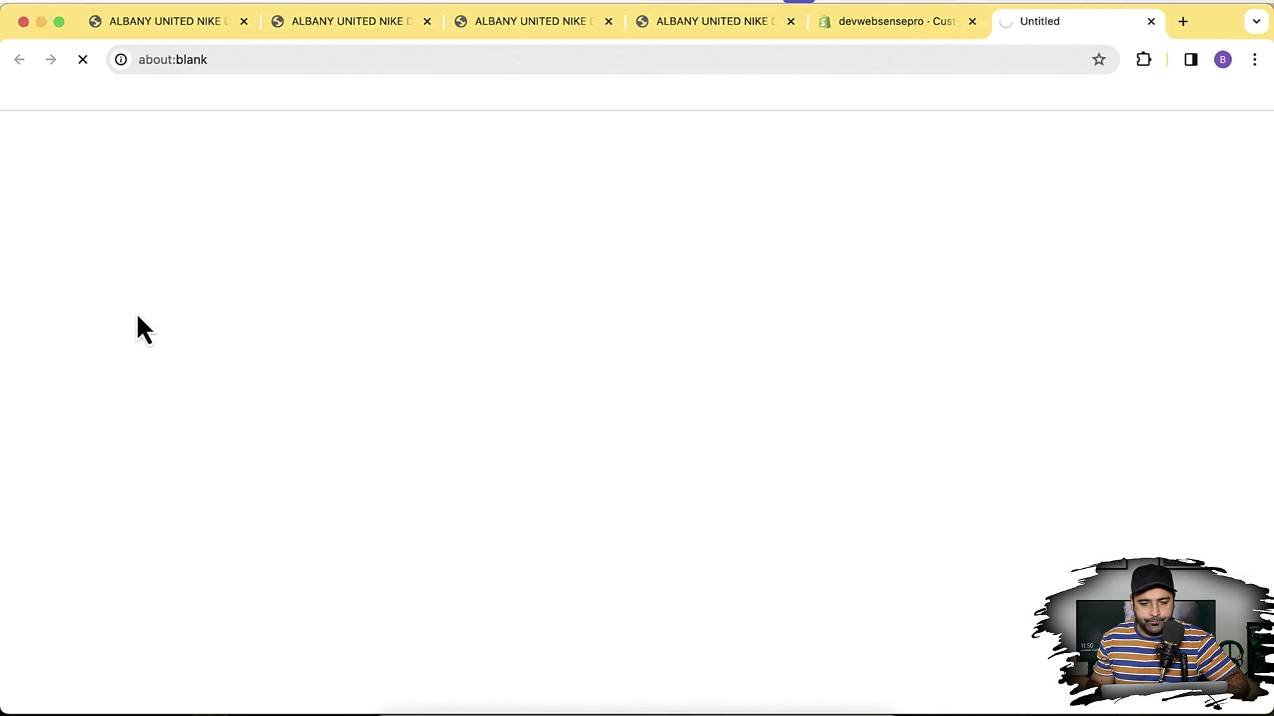
# On the new storefront tab, open the men's drill top and choose the Auckland City variant.
pyautogui.moveTo(1041, 35); pyautogui.dragTo(866, 34)
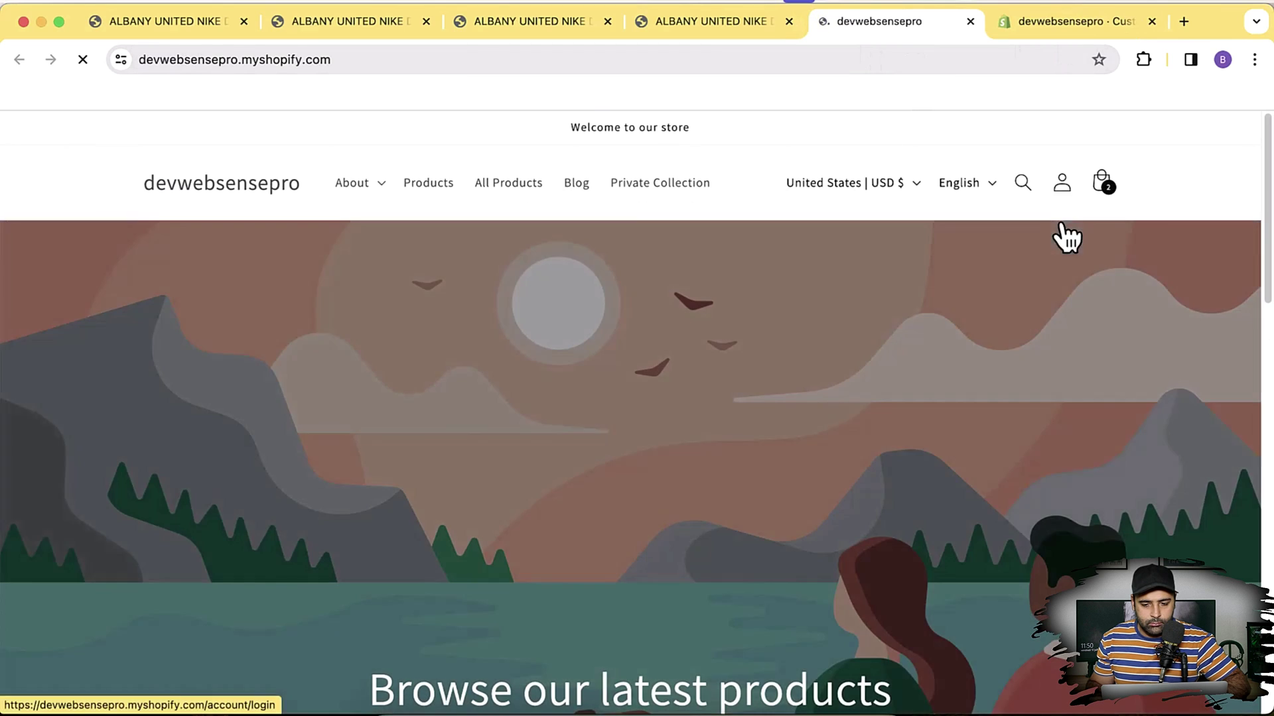
pyautogui.scroll(-10, 1183, 264)
pyautogui.click(383, 346)
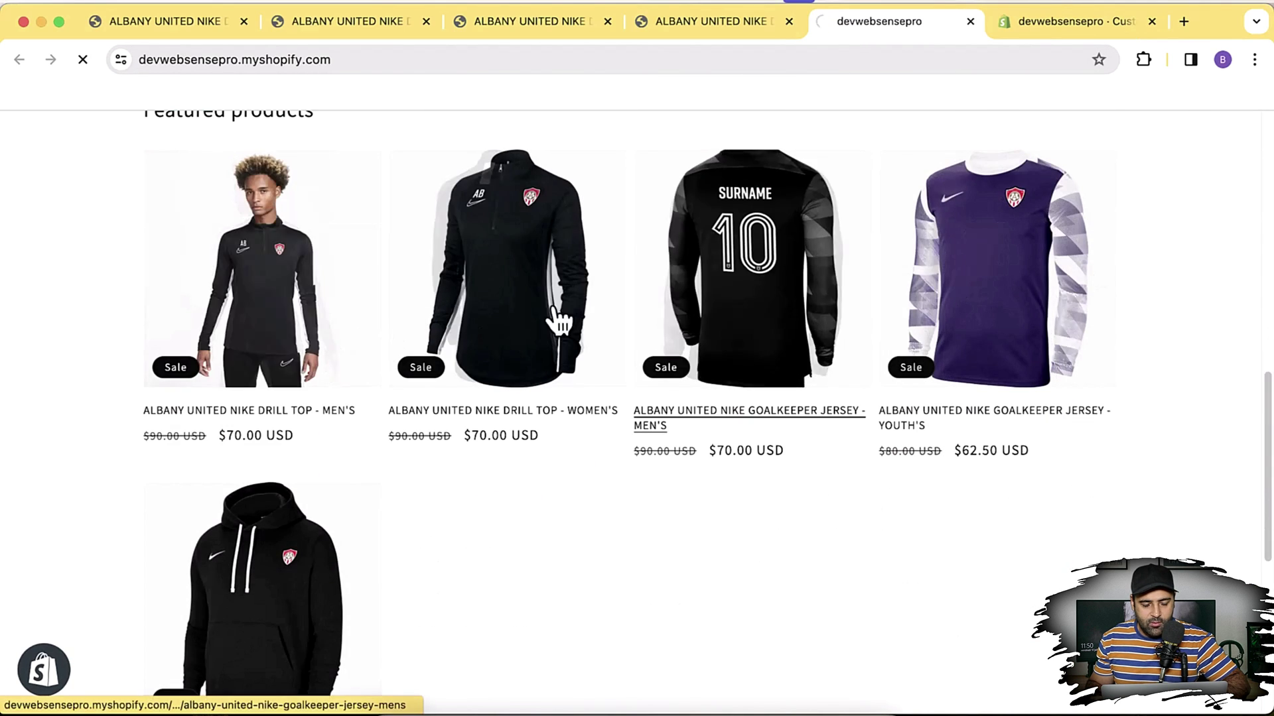
pyautogui.scroll(-4, 1260, 227)
pyautogui.click(1039, 235)
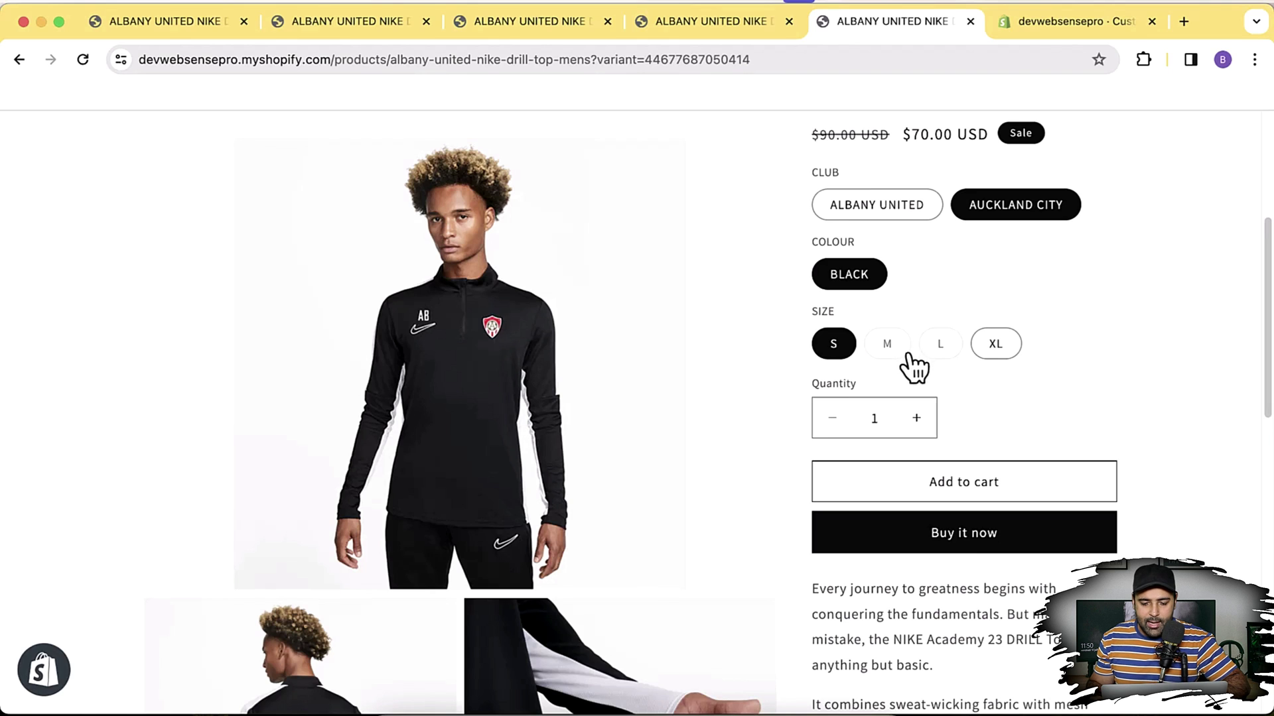
# On the first product page tab, select sizes L and M to compare their unavailable styling.
pyautogui.click(188, 32)
pyautogui.scroll(5, 1048, 317)
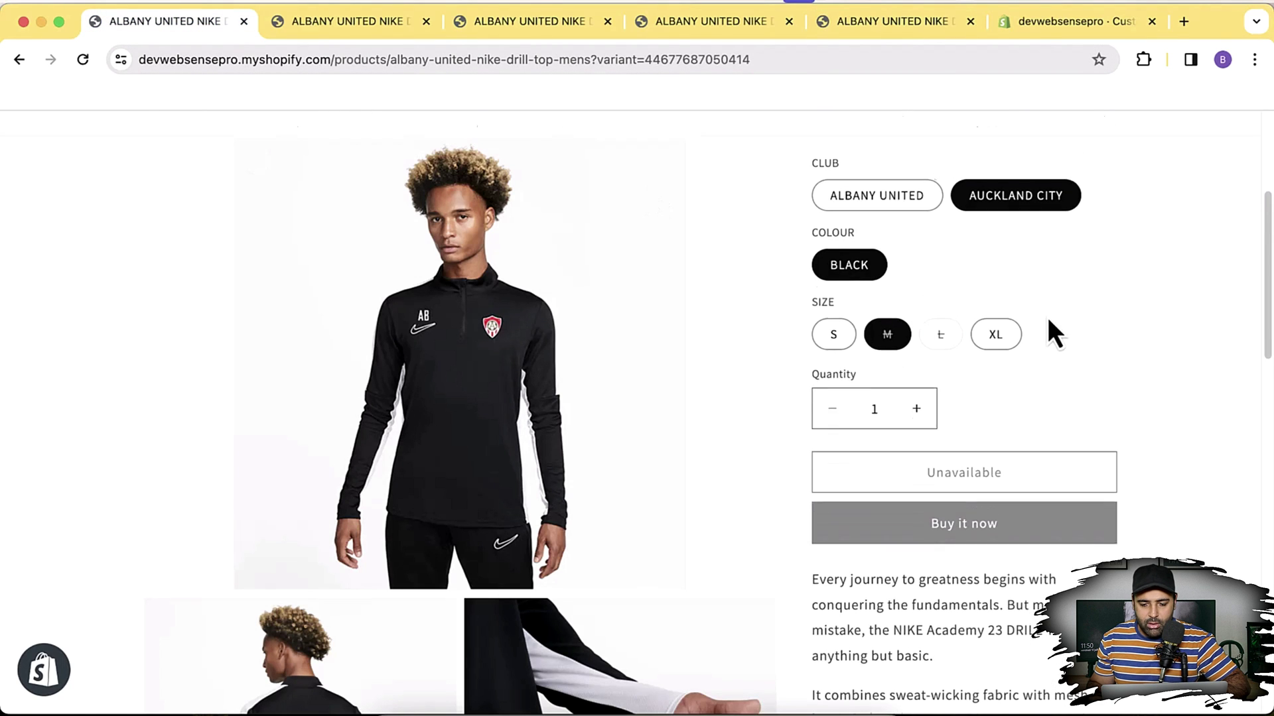
pyautogui.scroll(-3, 1048, 317)
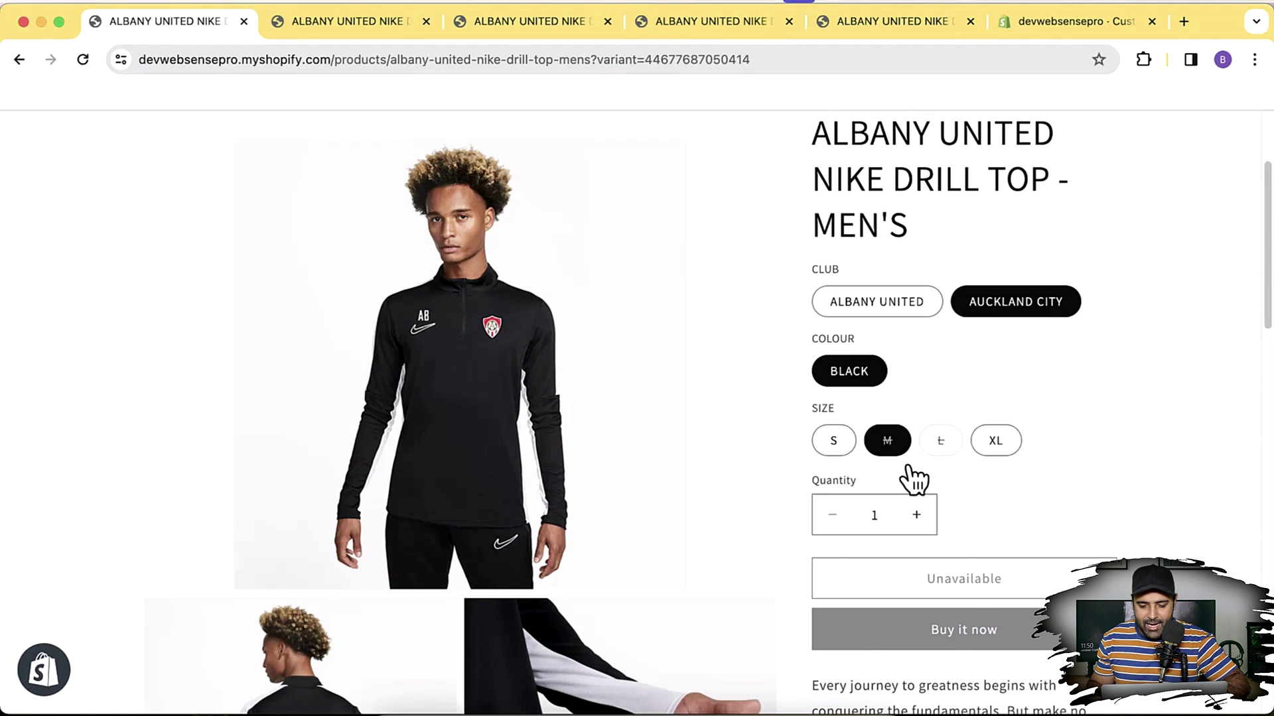
pyautogui.click(942, 443)
pyautogui.click(886, 443)
pyautogui.click(942, 443)
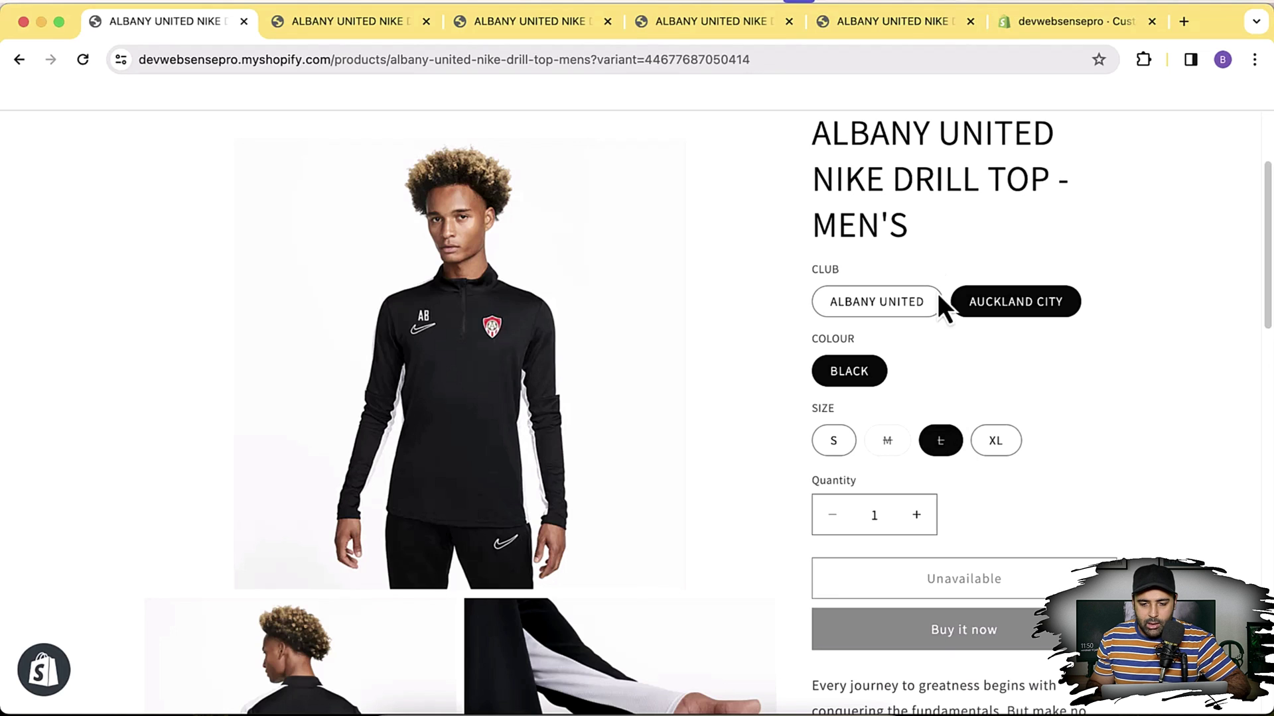
pyautogui.click(907, 30)
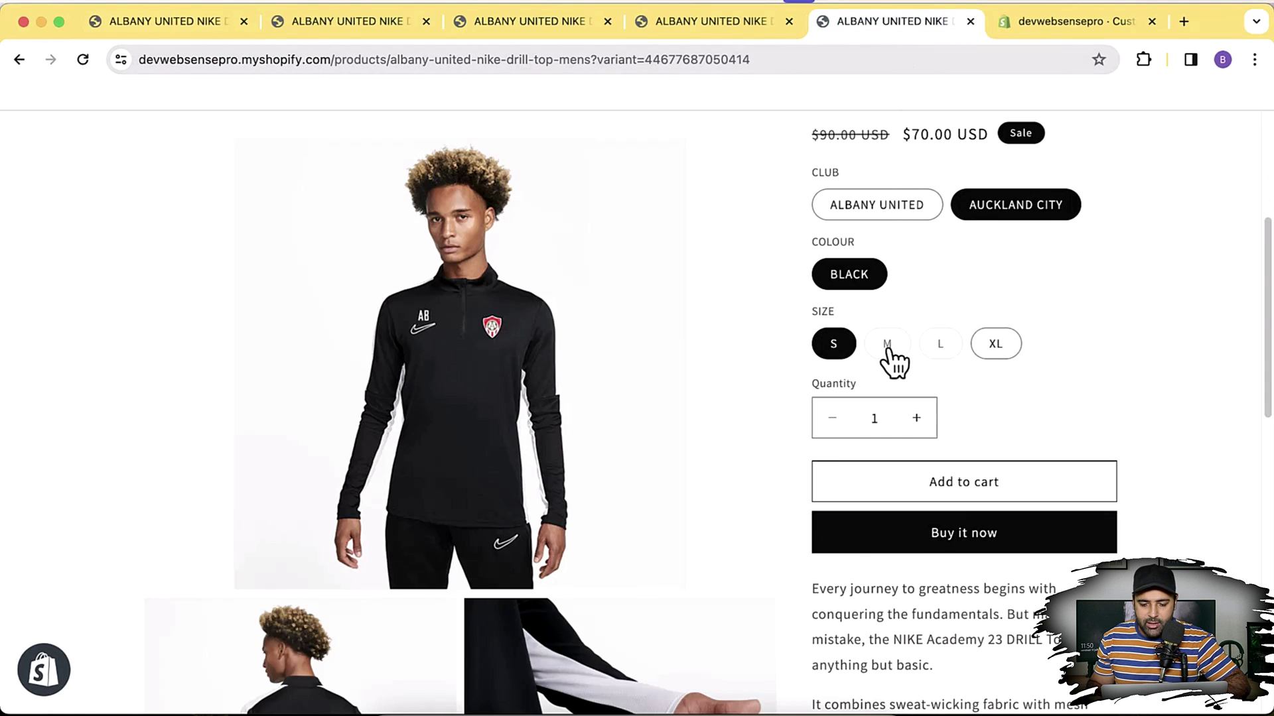